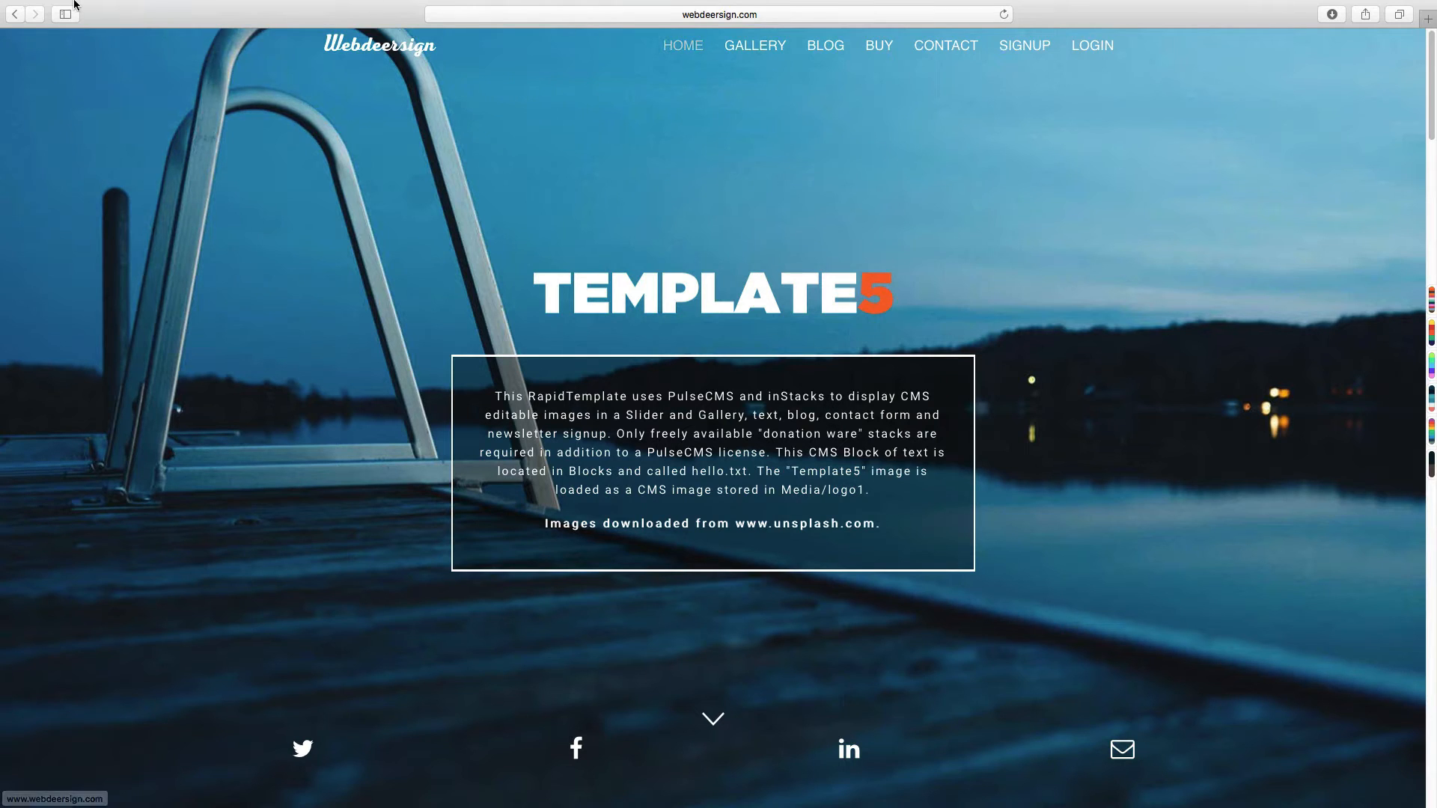
Take the browser out of full screen, switch to the Pulse CMS window and log in with the account password.
{"action": "mouse_move", "coordinate": [59, 3]}
{"action": "left_click", "coordinate": [45, 30]}
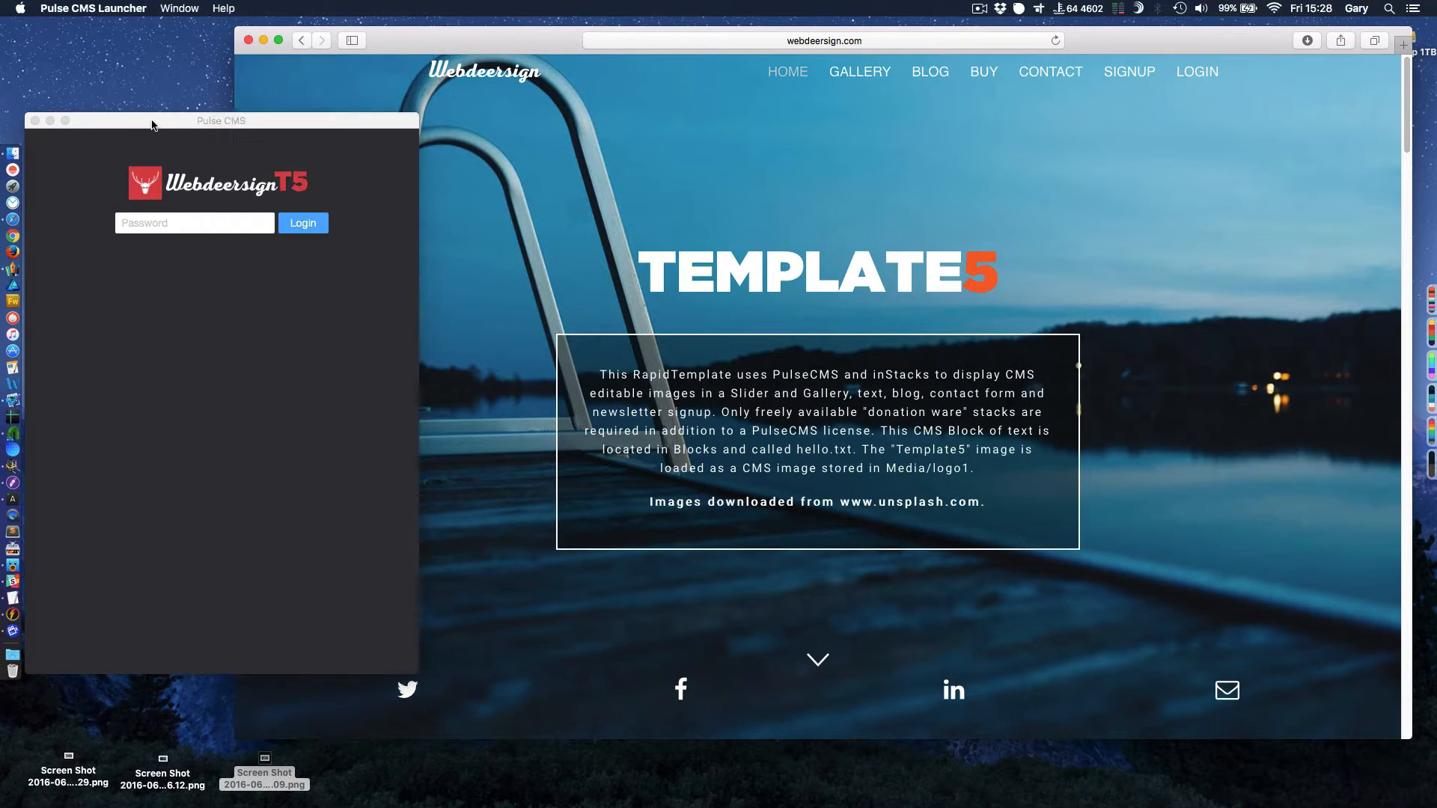
{"action": "left_click", "coordinate": [152, 124]}
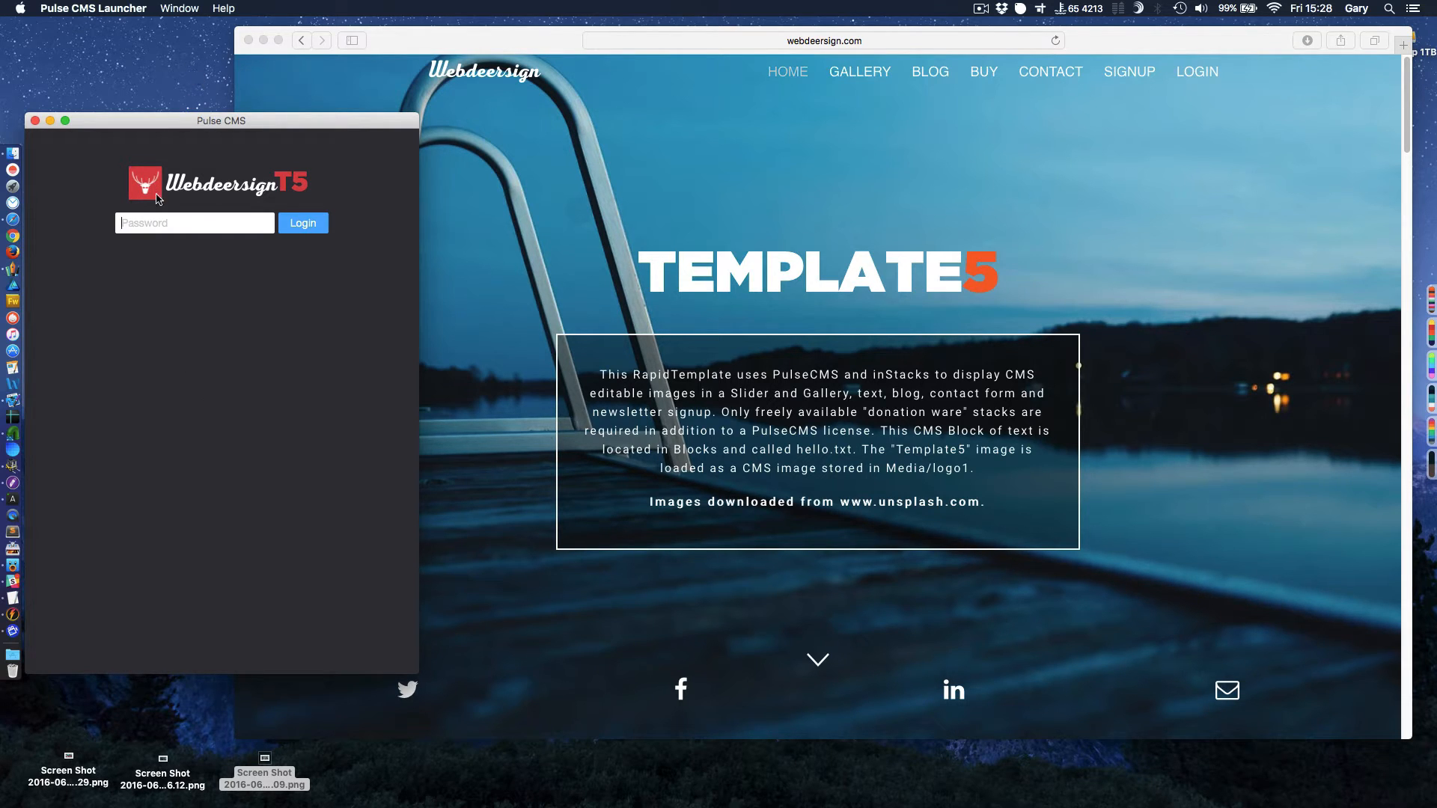
{"action": "left_click", "coordinate": [164, 229]}
{"action": "type", "text": "•"}
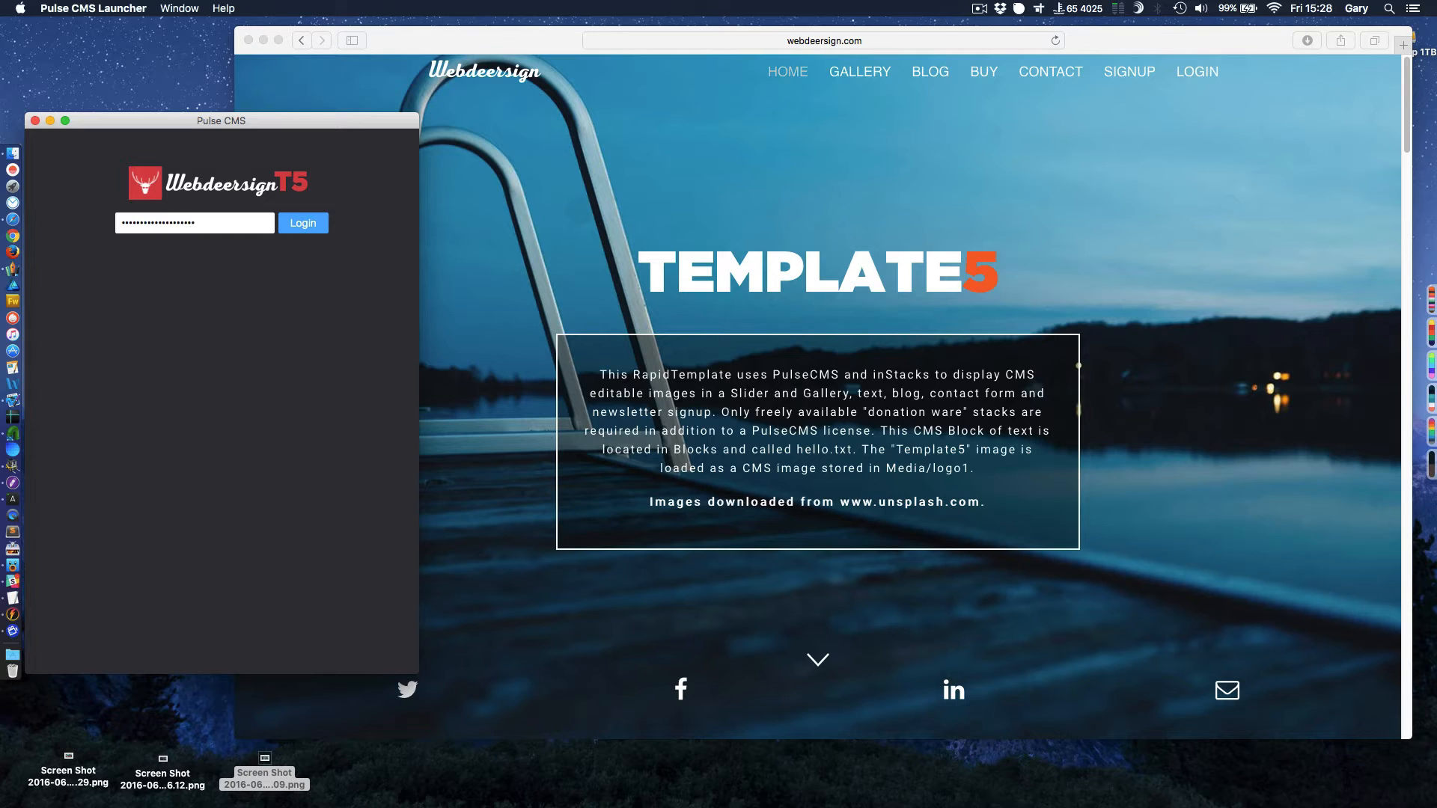
{"action": "key", "text": "Return"}
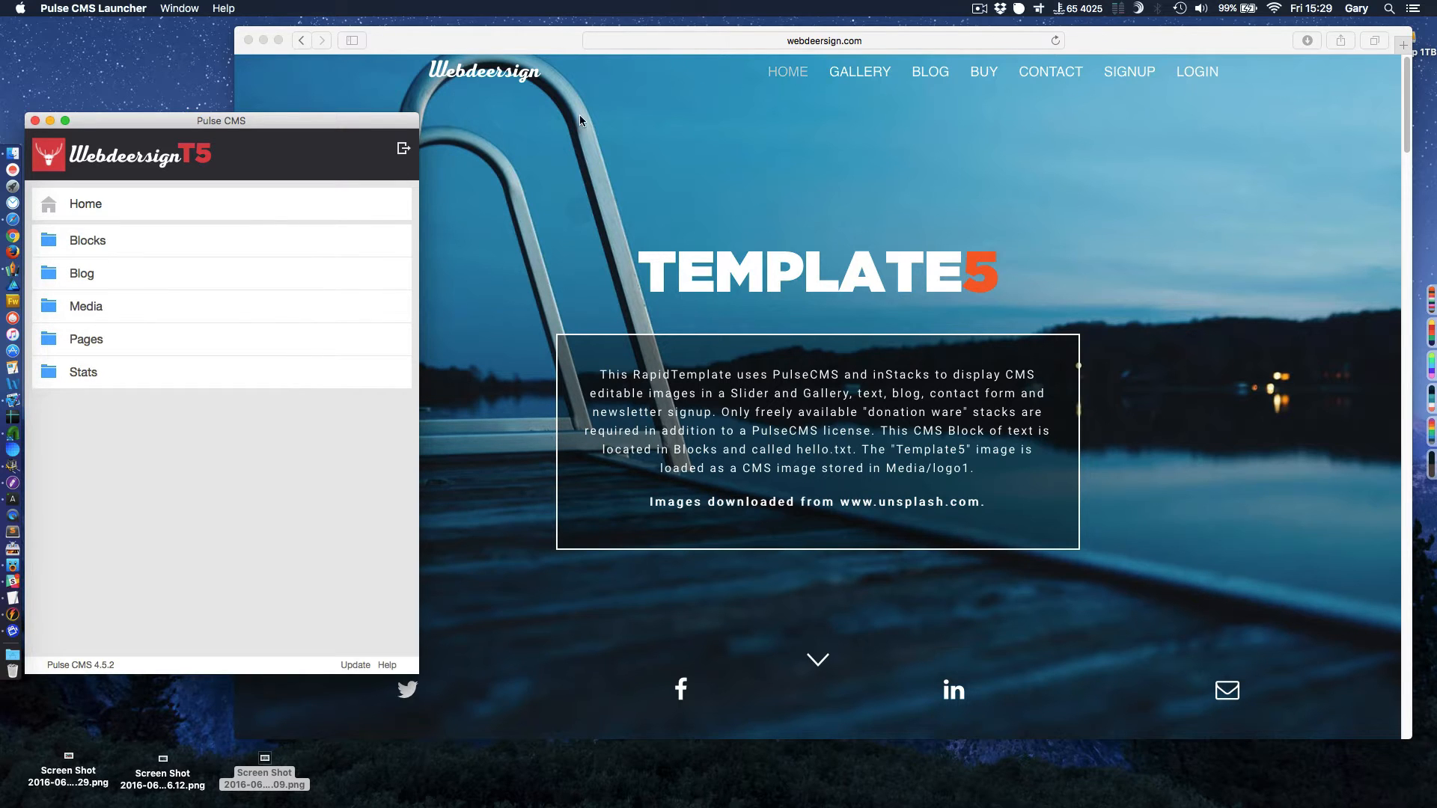
In the Pulse CMS media folder logo1, move the all-orange TEMPLATE5 logo to first place and reload the website in Safari.
{"action": "left_click", "coordinate": [529, 41]}
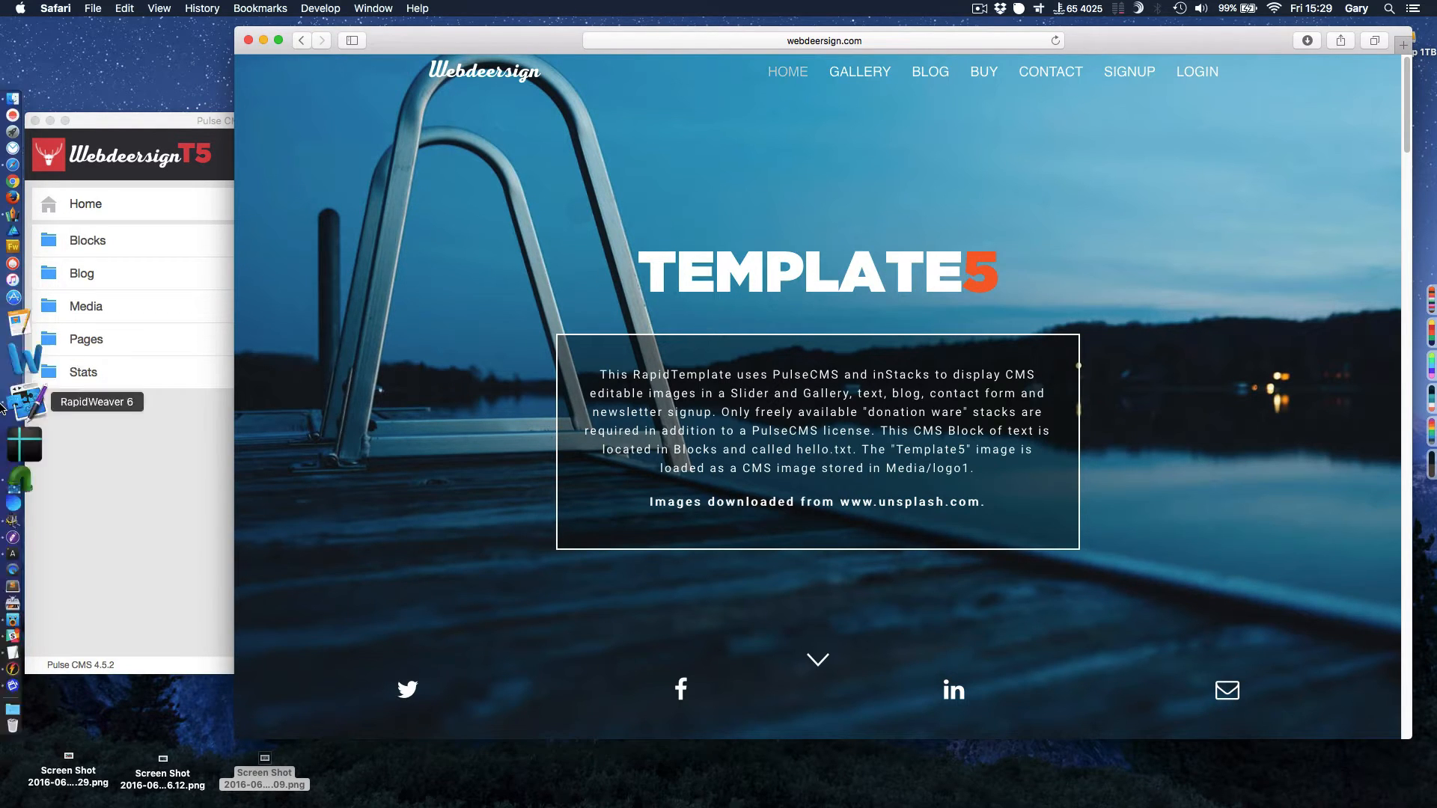
{"action": "left_click", "coordinate": [91, 309]}
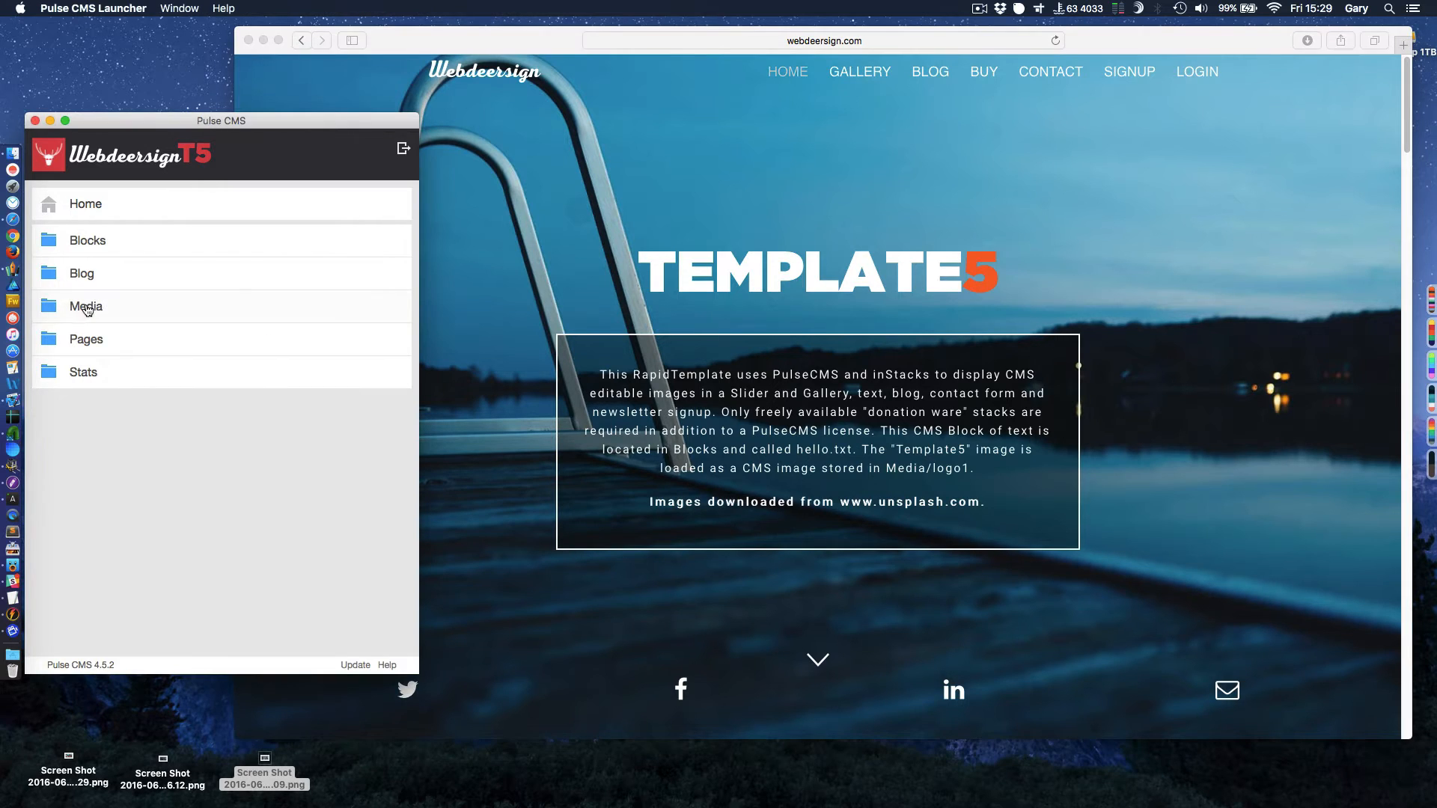
{"action": "left_click", "coordinate": [88, 310]}
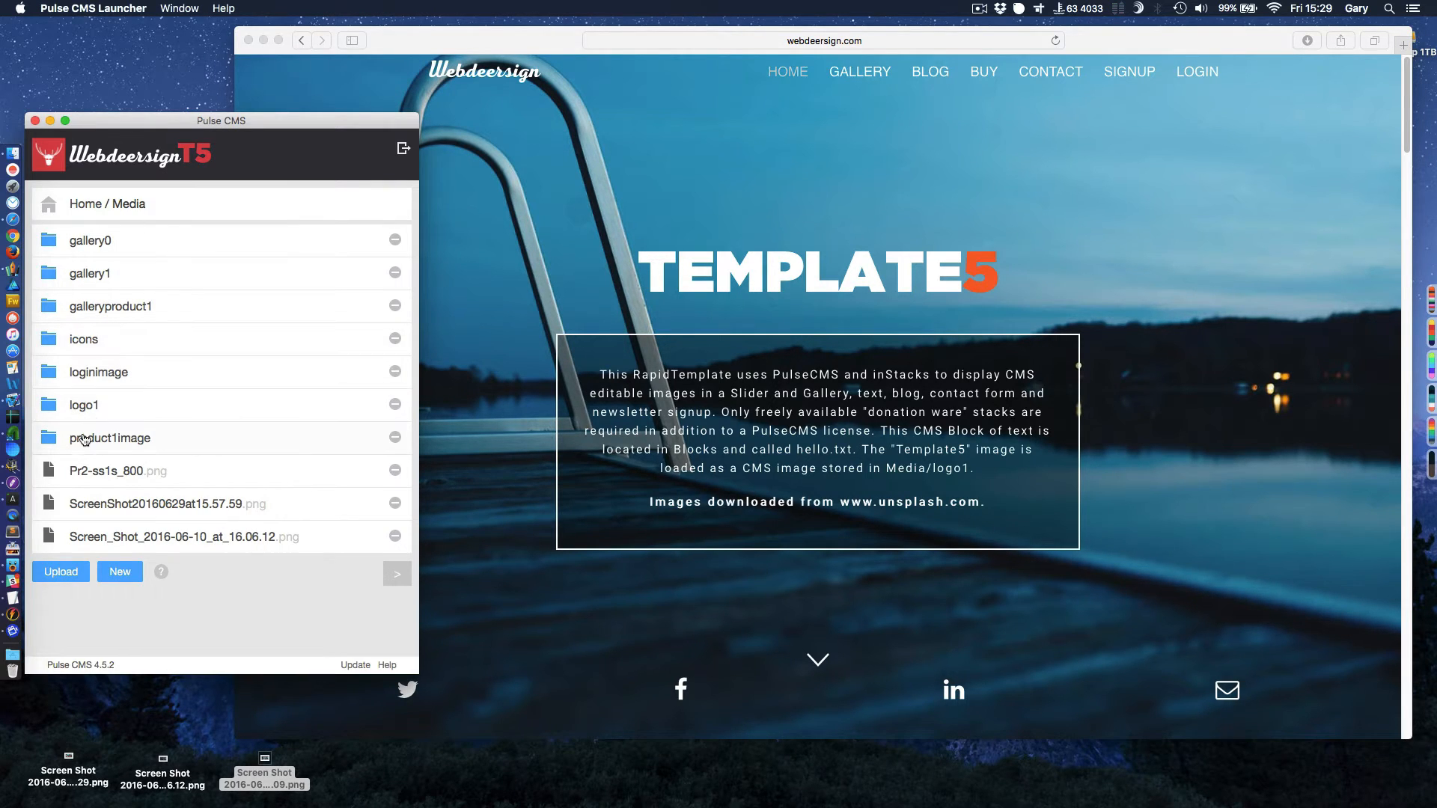
{"action": "left_click", "coordinate": [83, 408]}
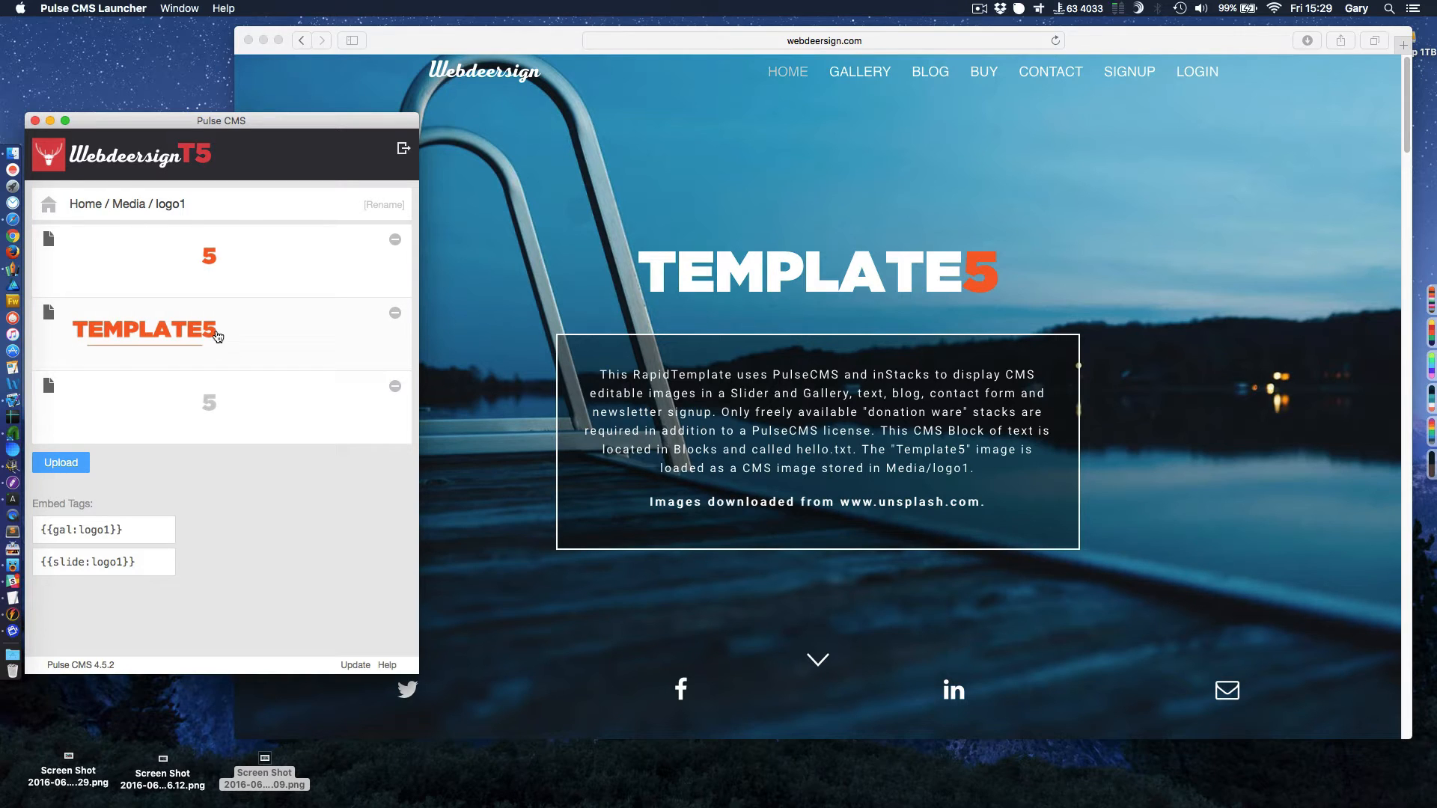
{"action": "left_click_drag", "start_coordinate": [249, 256], "coordinate": [242, 337]}
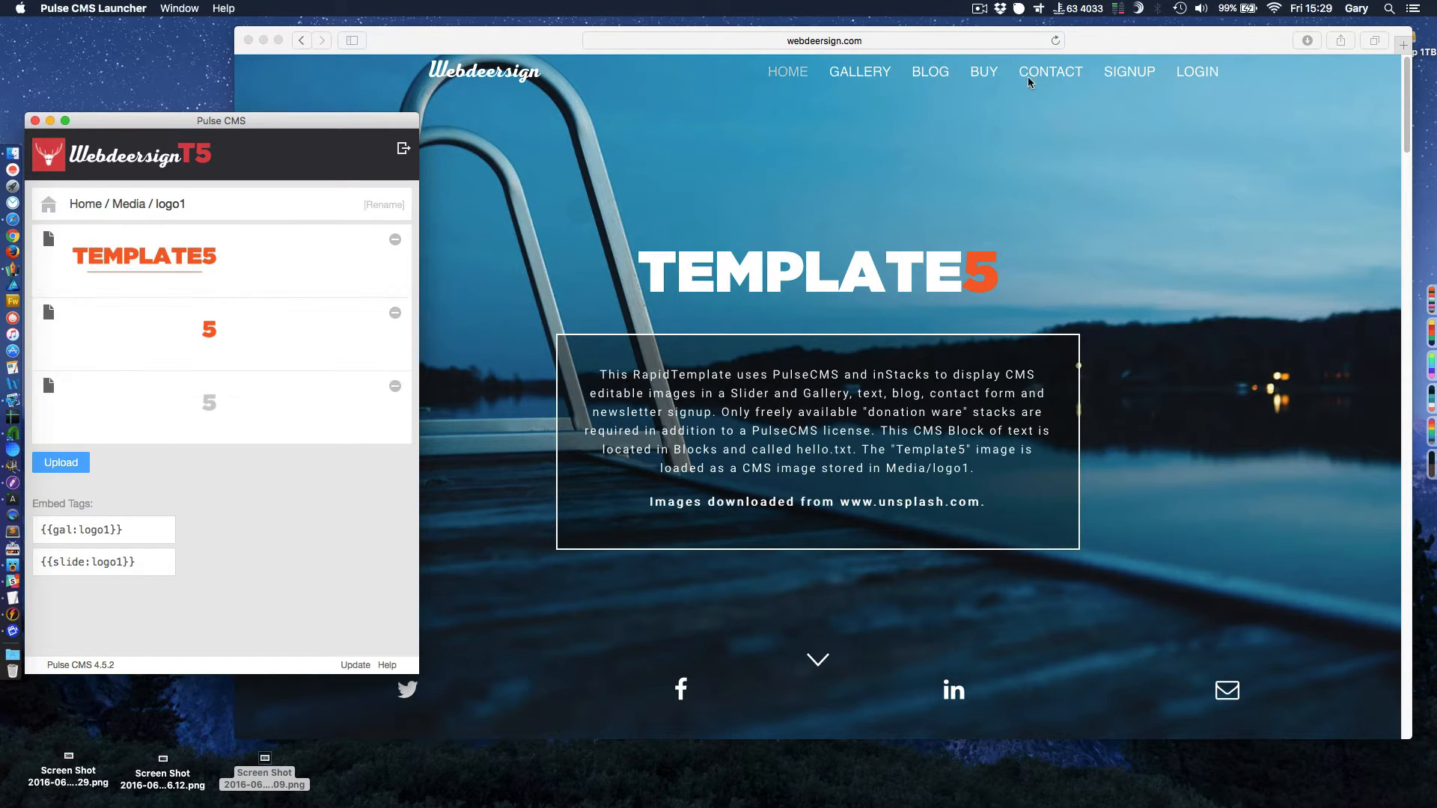
{"action": "left_click", "coordinate": [1055, 41]}
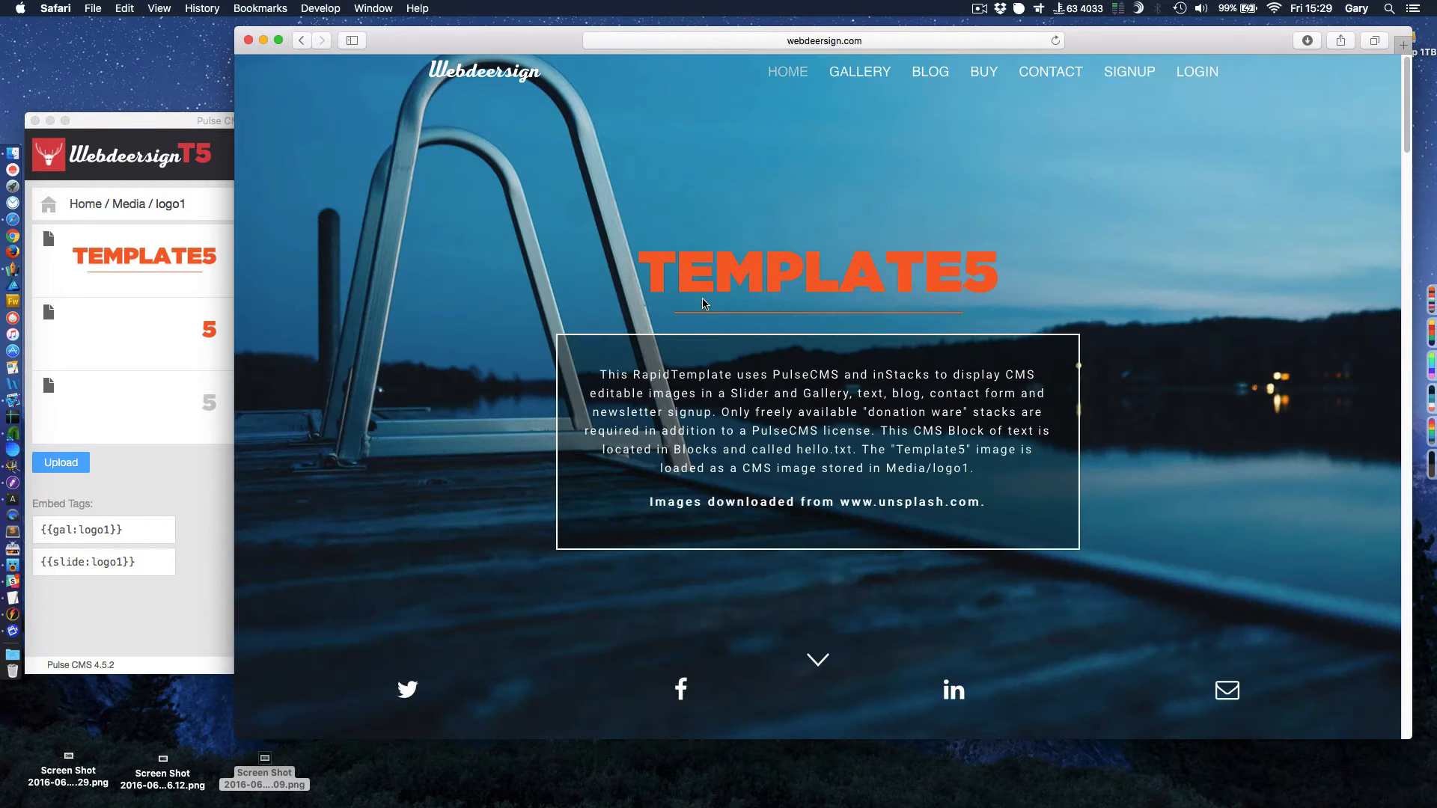
In Pulse CMS, move the all-orange TEMPLATE5 logo back to second place and reload the website in Safari.
{"action": "left_click", "coordinate": [163, 261]}
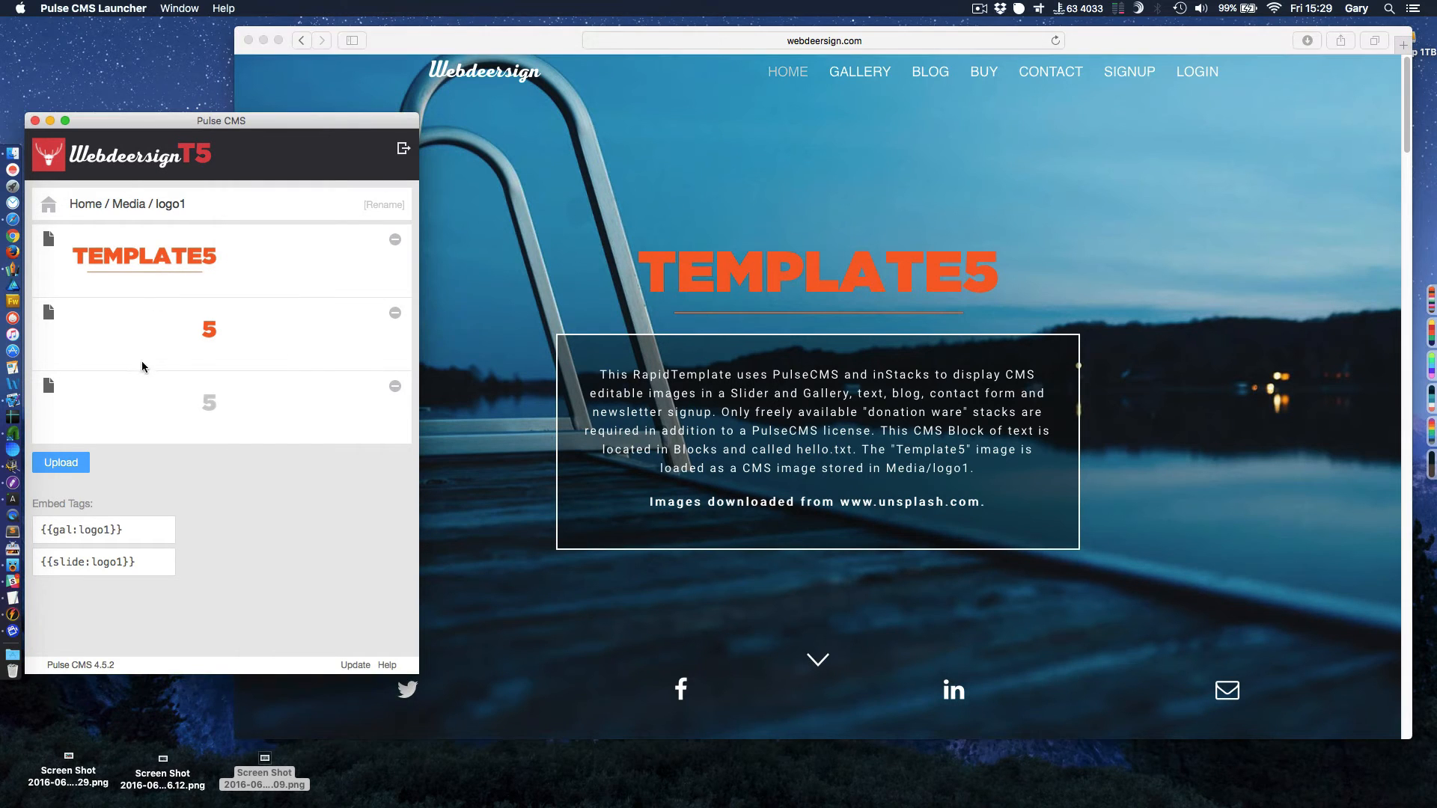
{"action": "left_click_drag", "start_coordinate": [123, 277], "coordinate": [124, 350]}
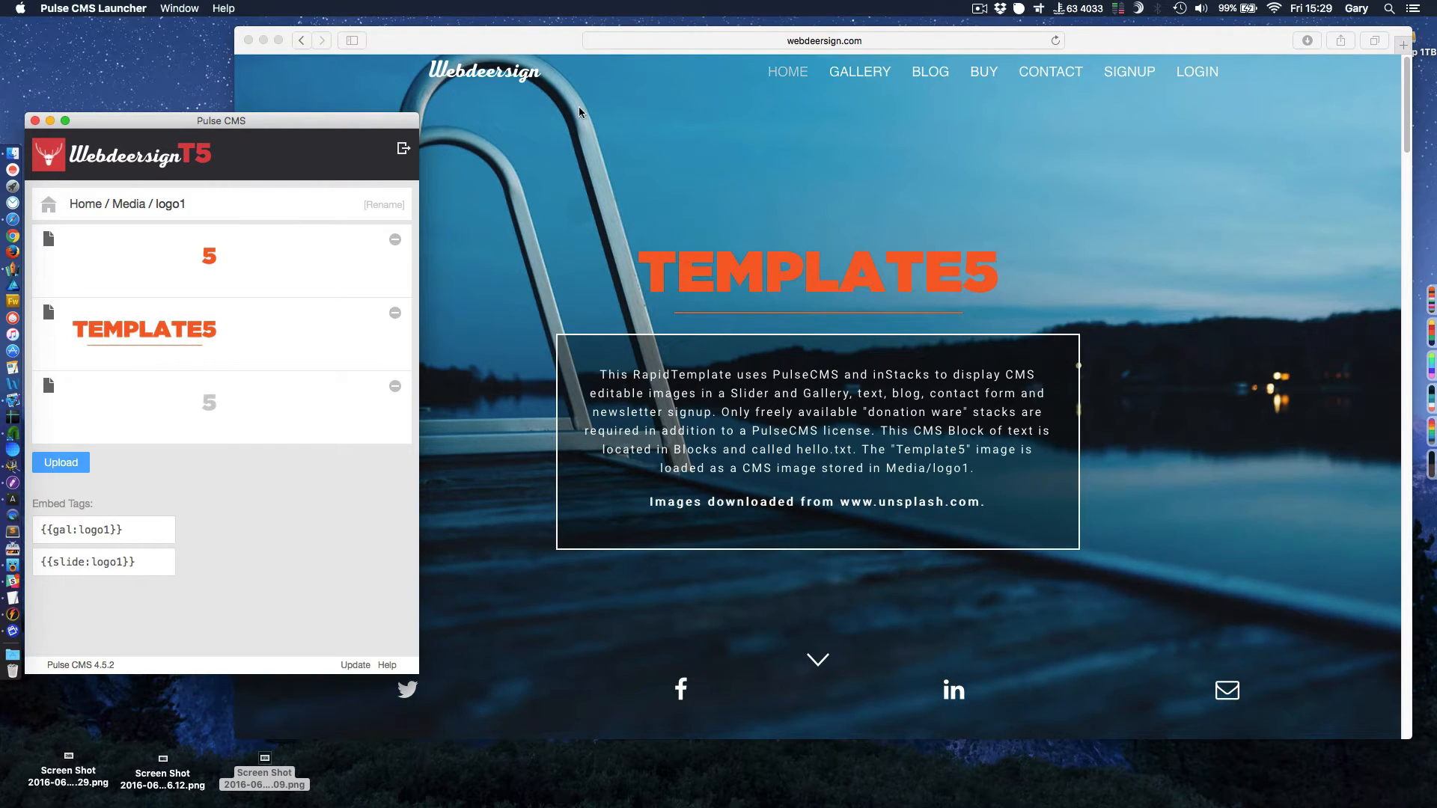
{"action": "left_click", "coordinate": [1055, 42]}
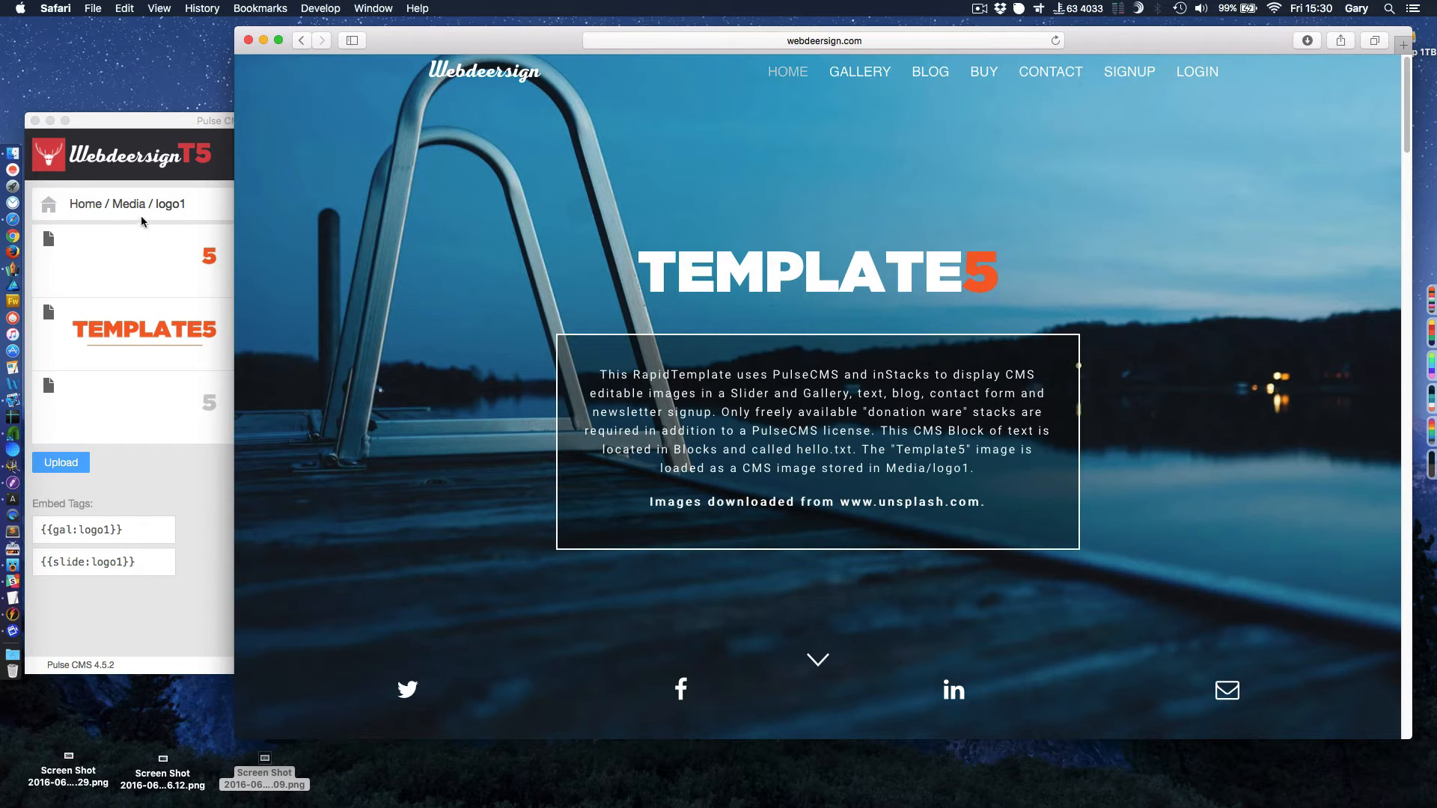
In the Pulse CMS block hello.txt, insert "HELLO" before the first sentence, save it and reload the website in Safari.
{"action": "left_click", "coordinate": [75, 209]}
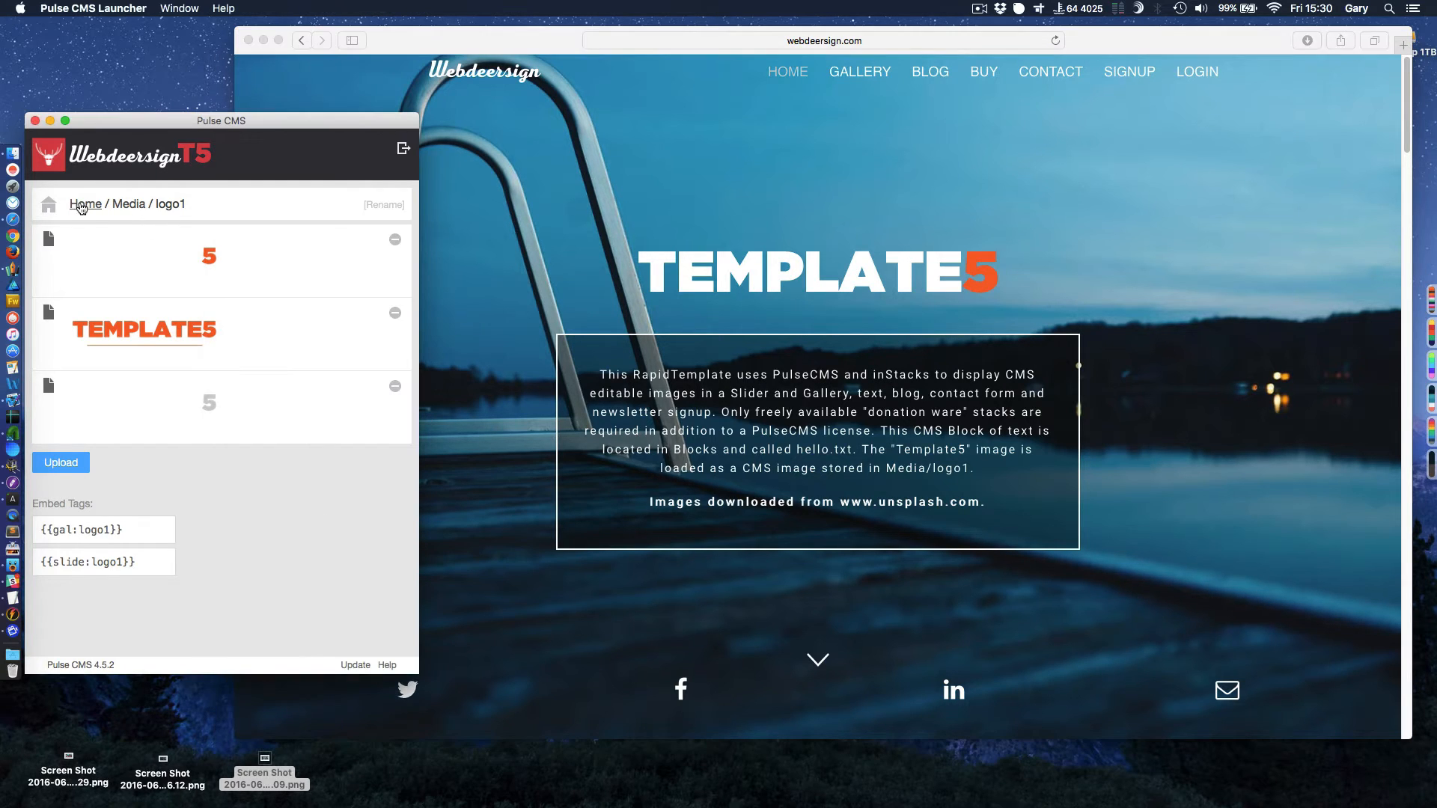
{"action": "left_click", "coordinate": [86, 204]}
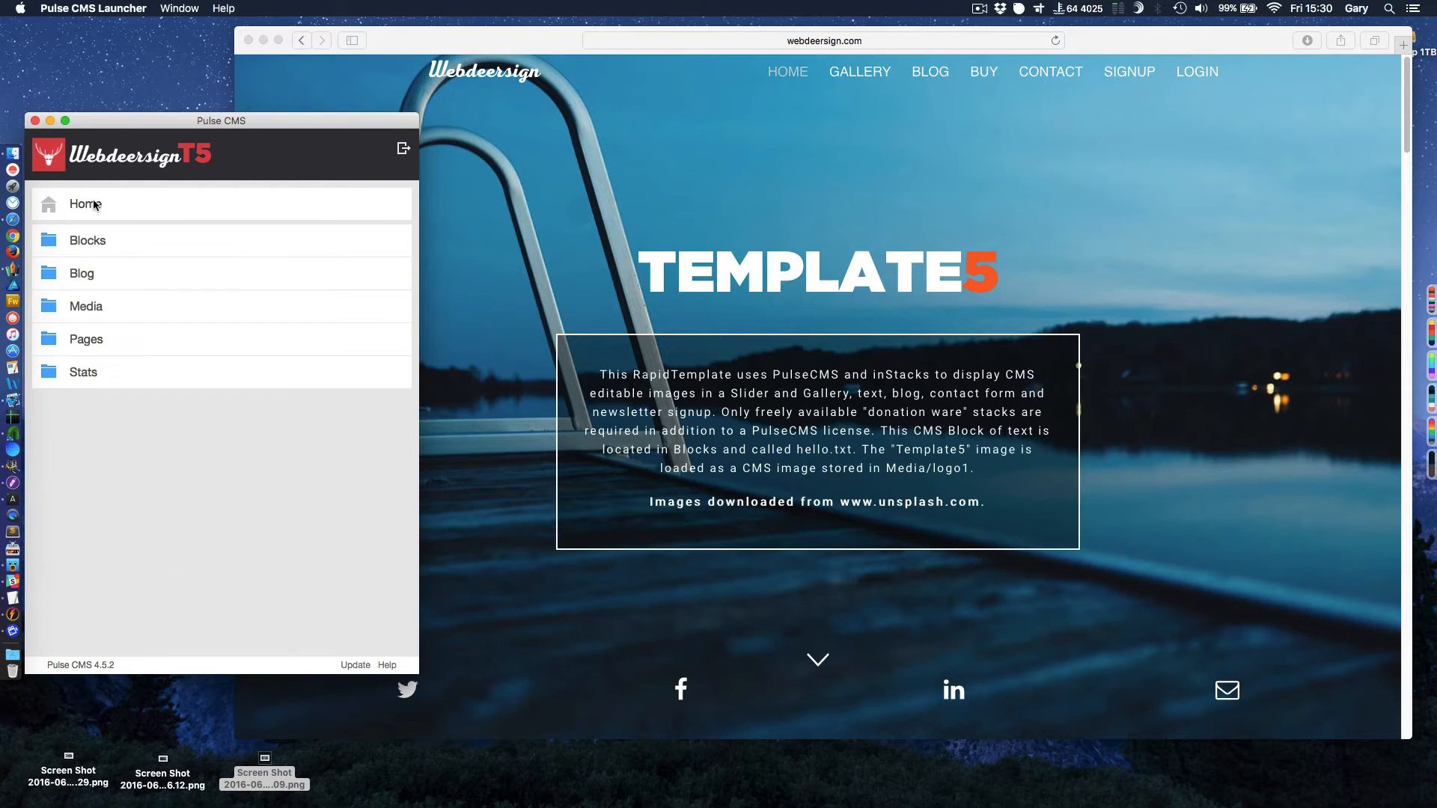
{"action": "left_click", "coordinate": [81, 241]}
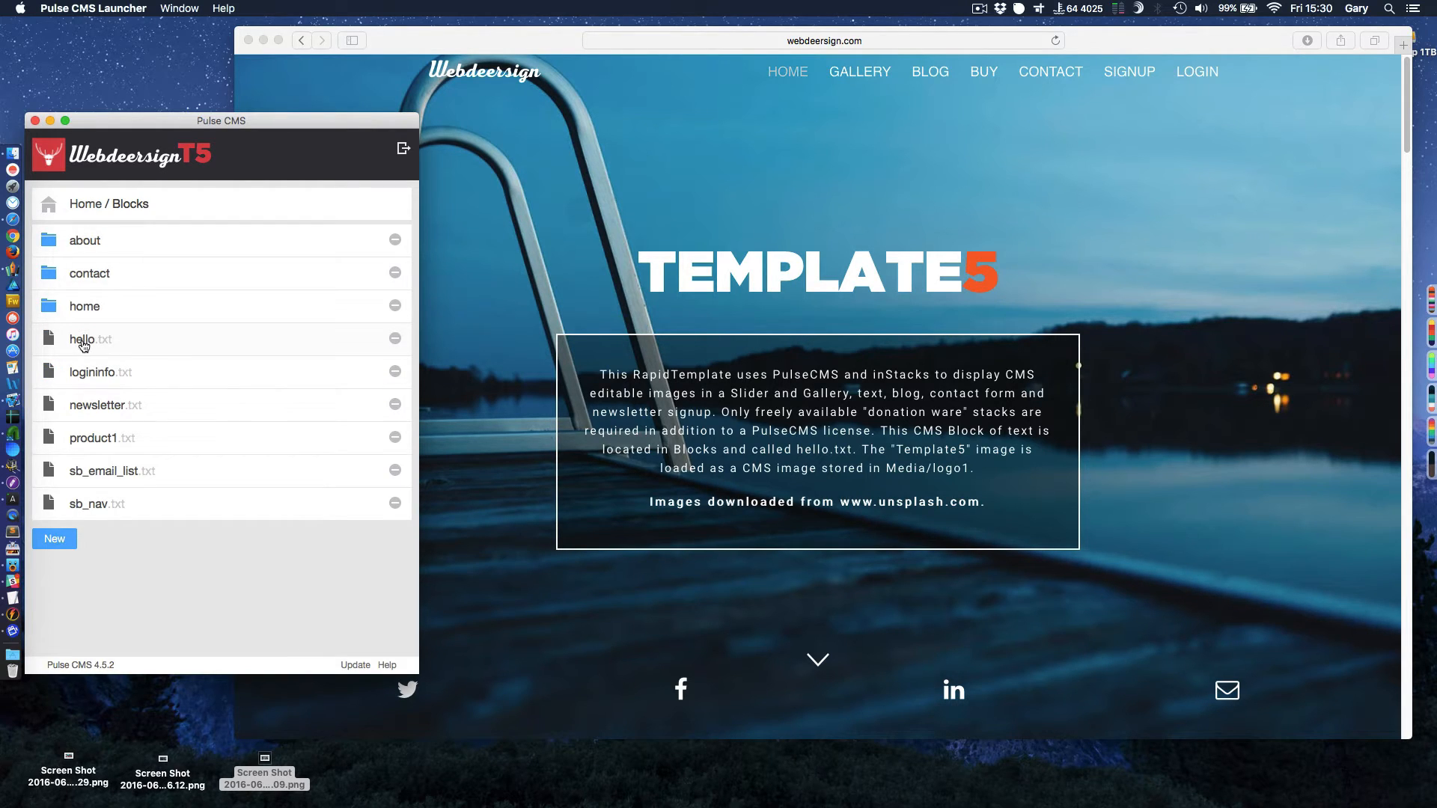
{"action": "left_click", "coordinate": [84, 344]}
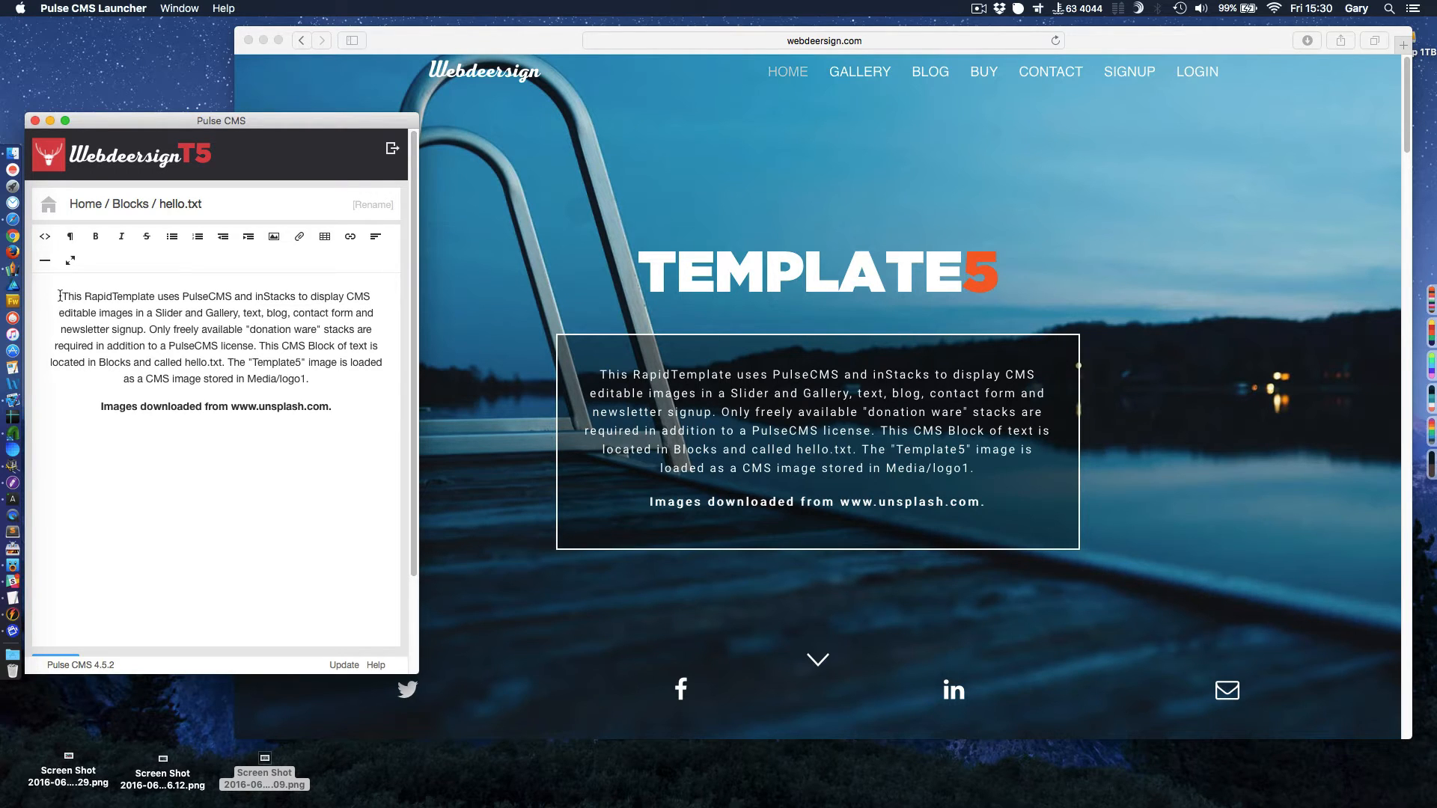
{"action": "left_click", "coordinate": [61, 296]}
{"action": "type", "text": "HELLO"}
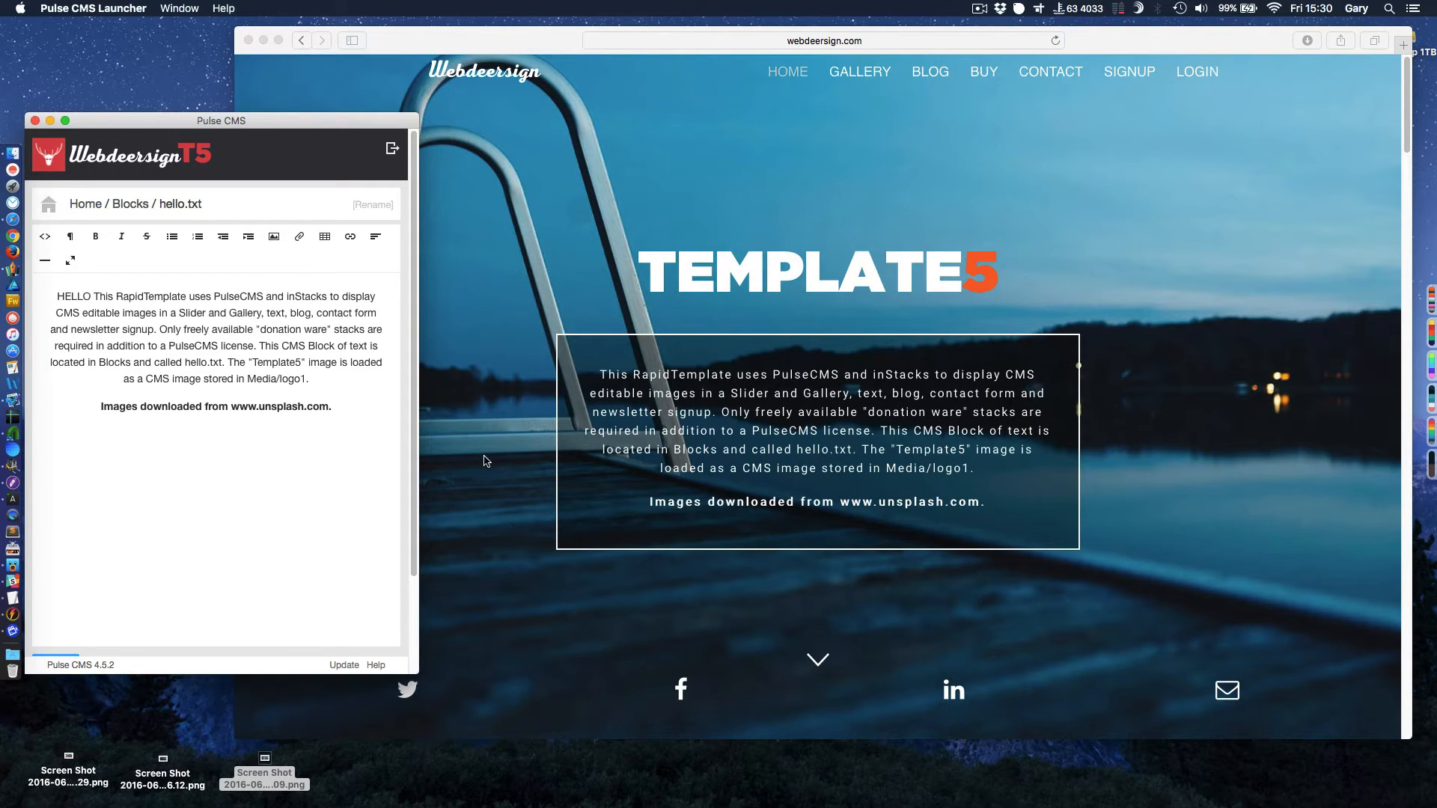
{"action": "scroll", "coordinate": [299, 464], "scroll_direction": "down", "scroll_amount": 4}
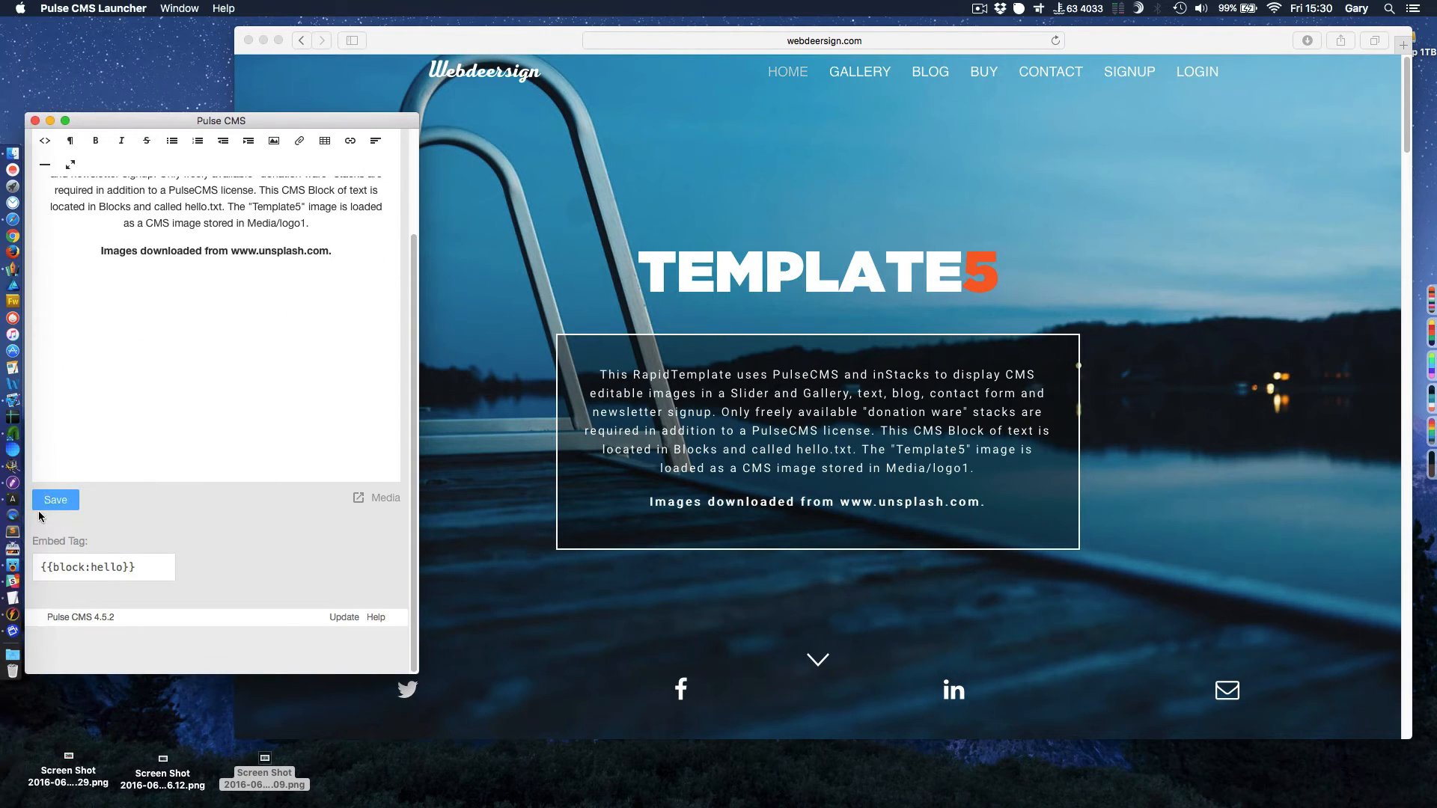
{"action": "left_click", "coordinate": [51, 503]}
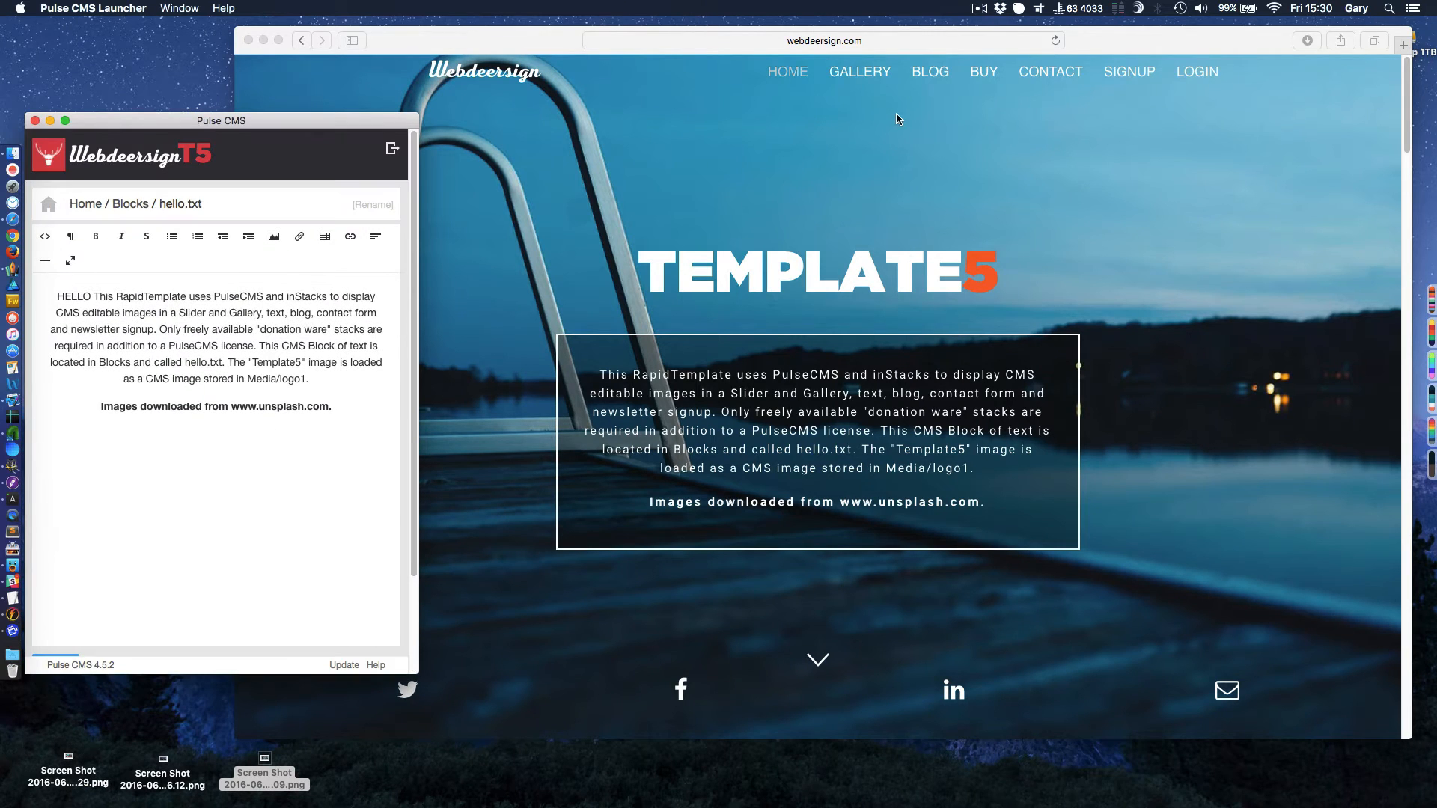
{"action": "left_click", "coordinate": [1056, 40]}
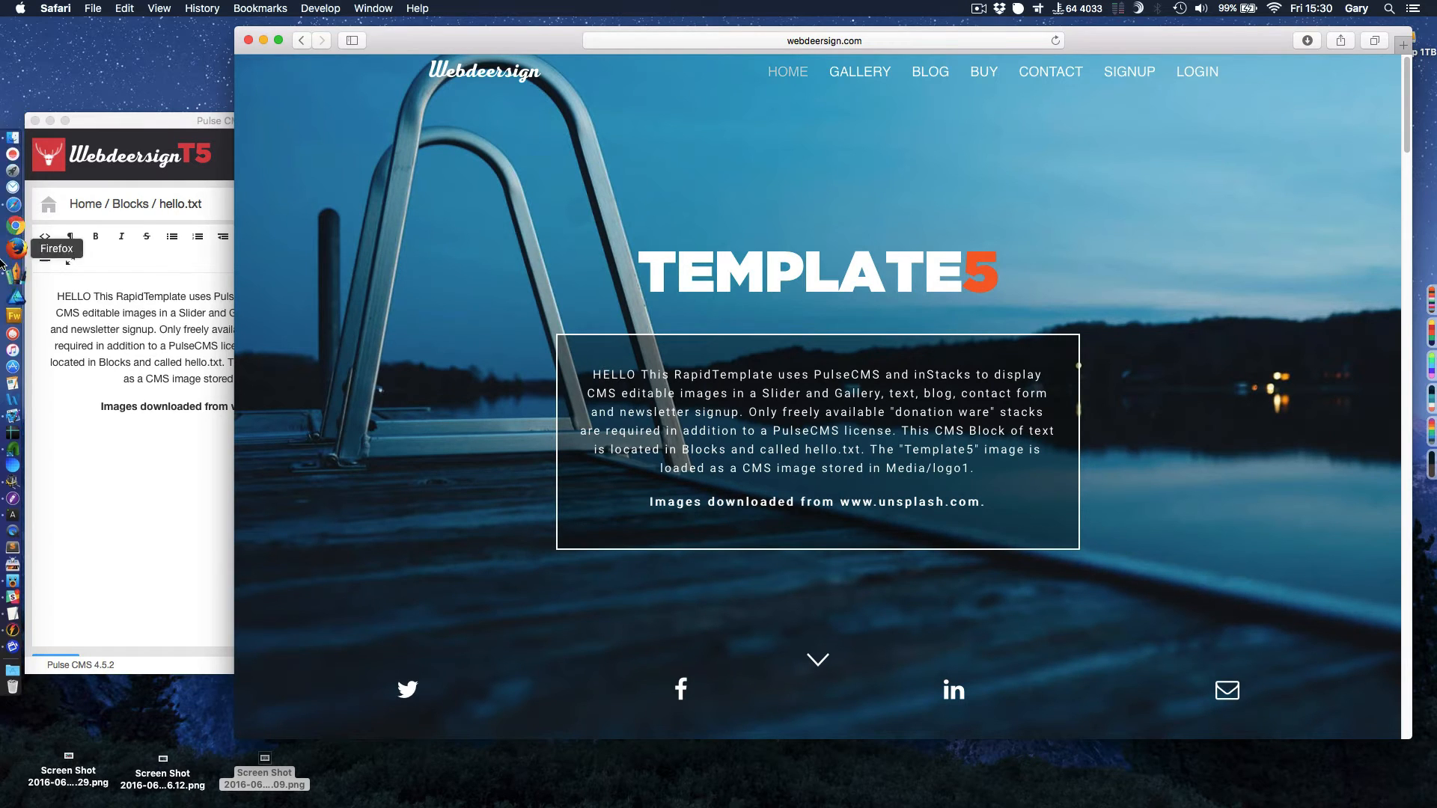
Delete "HELLO" from the start of the hello.txt block in Pulse CMS, save it and return to the Blocks list.
{"action": "left_click", "coordinate": [96, 295]}
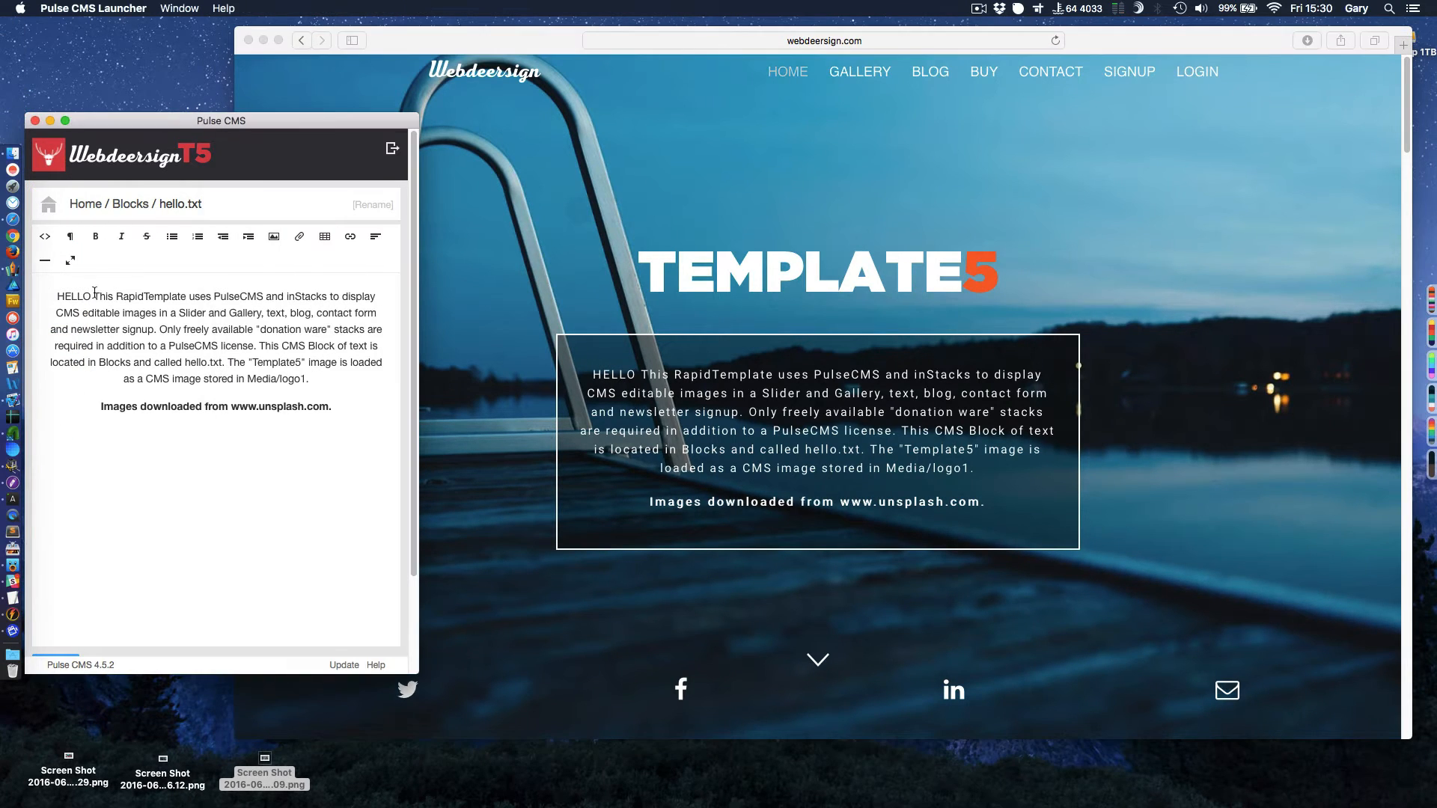
{"action": "left_click_drag", "start_coordinate": [93, 296], "coordinate": [47, 294]}
{"action": "key", "text": "BackSpace"}
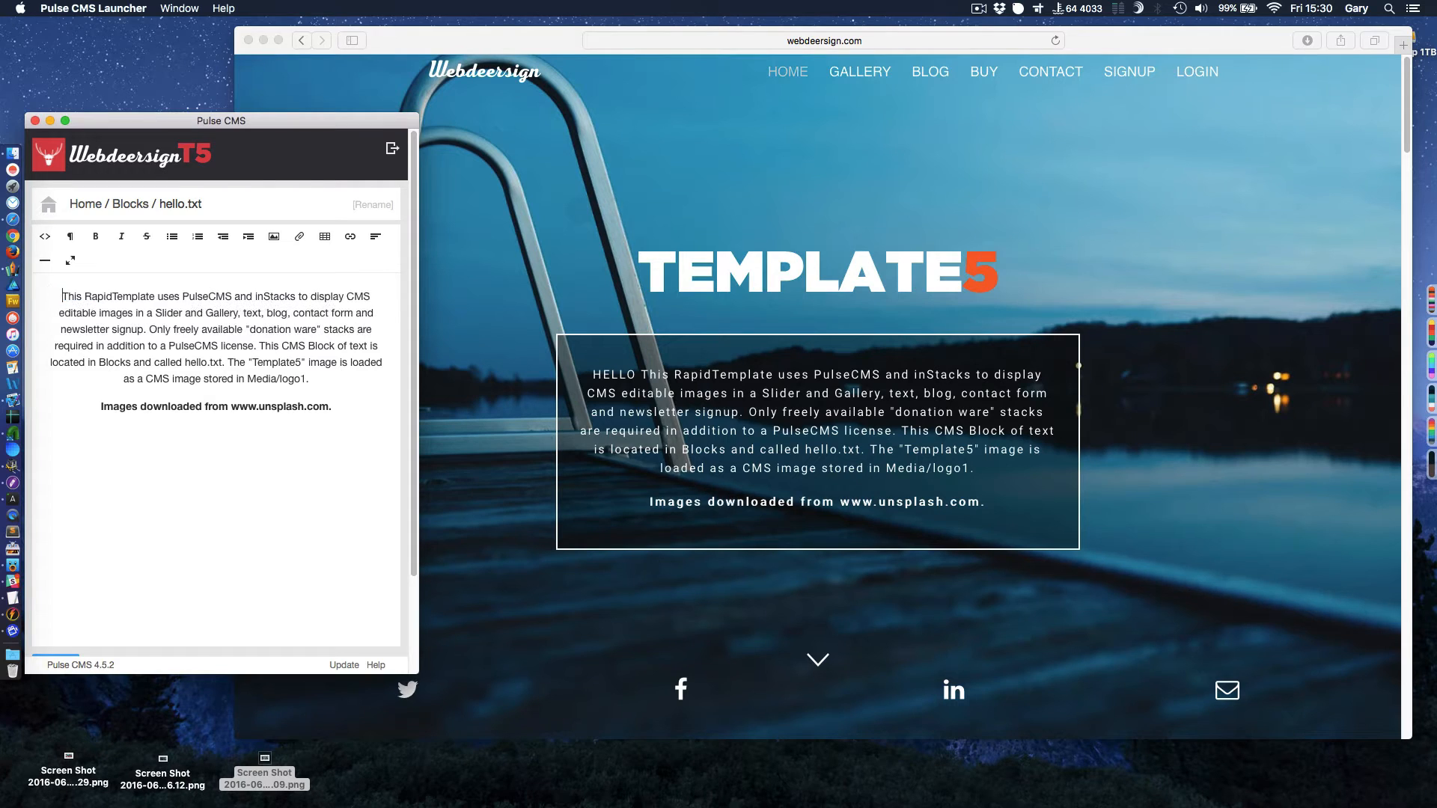
{"action": "scroll", "coordinate": [167, 506], "scroll_direction": "down", "scroll_amount": 5}
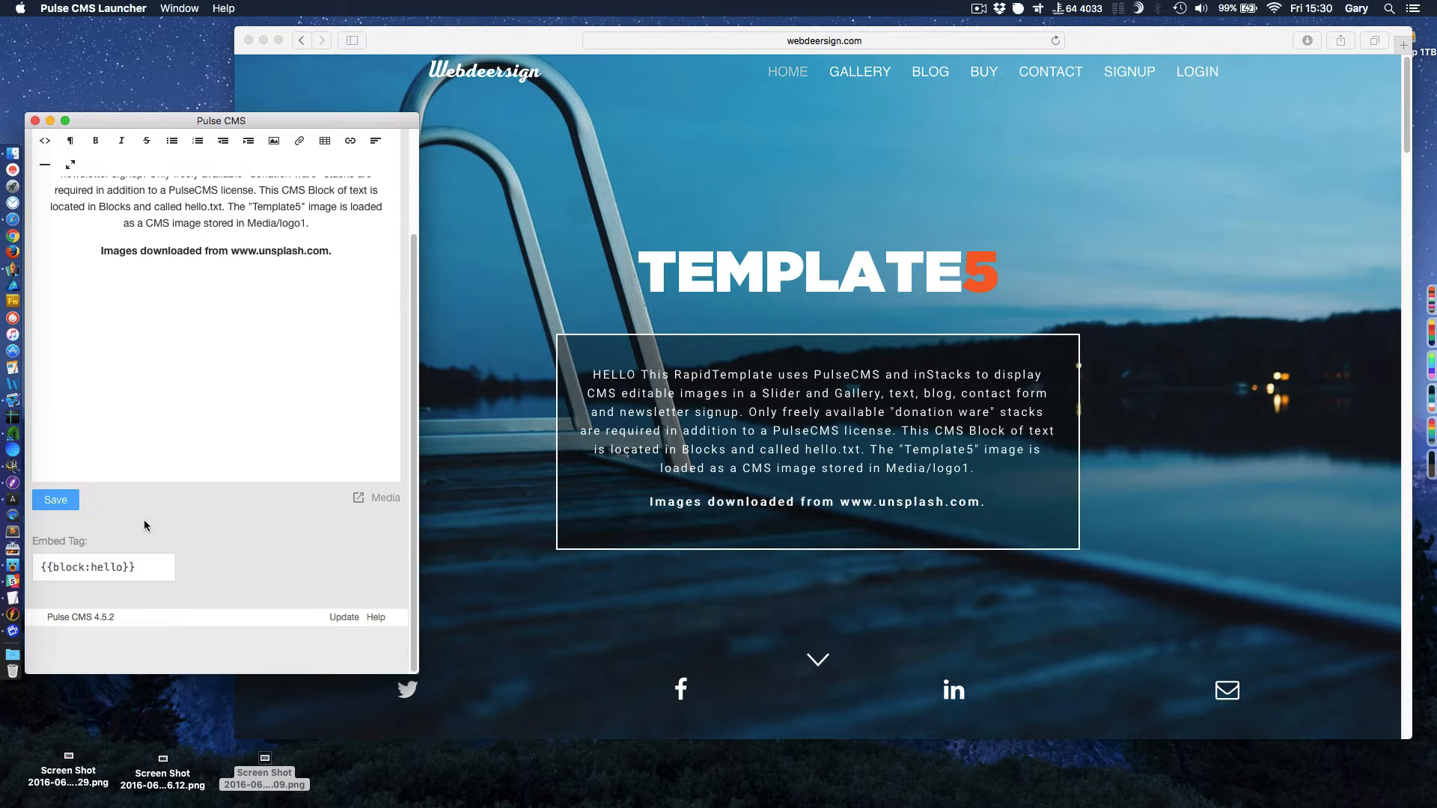
{"action": "left_click", "coordinate": [60, 500]}
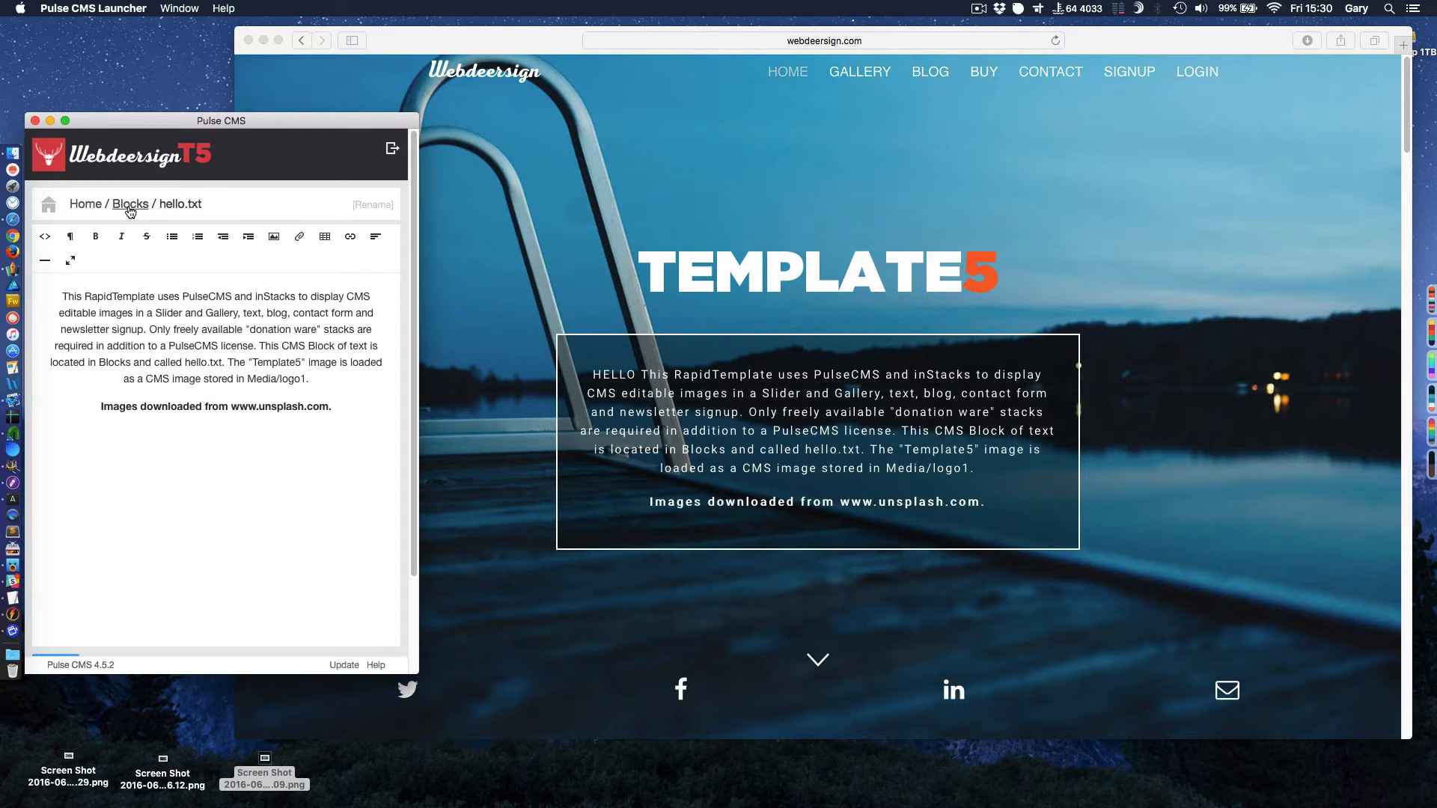
{"action": "left_click", "coordinate": [130, 206]}
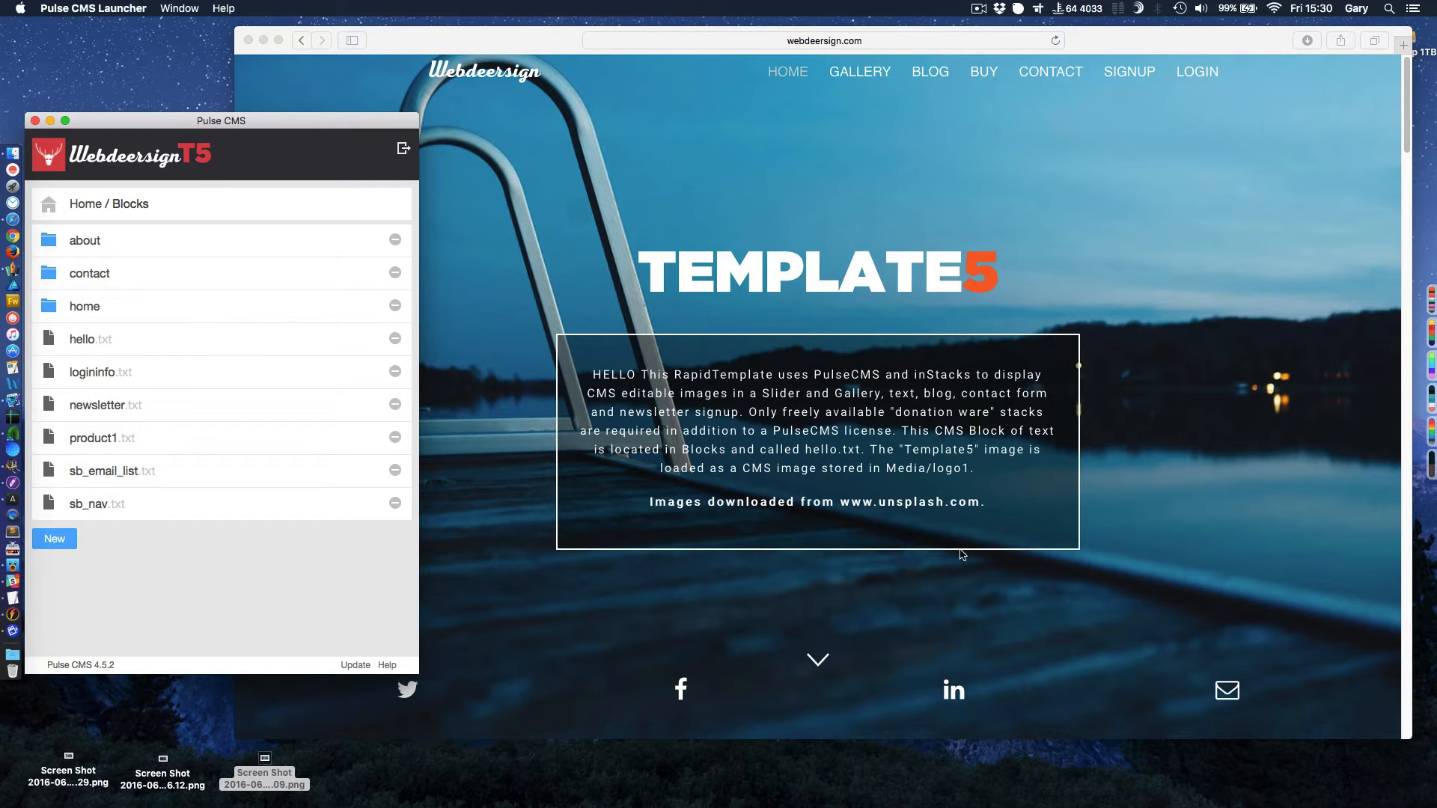
Open Gallery1 on the website in Safari, view the forest photo enlarged in full screen, and close the photo.
{"action": "left_click", "coordinate": [821, 667]}
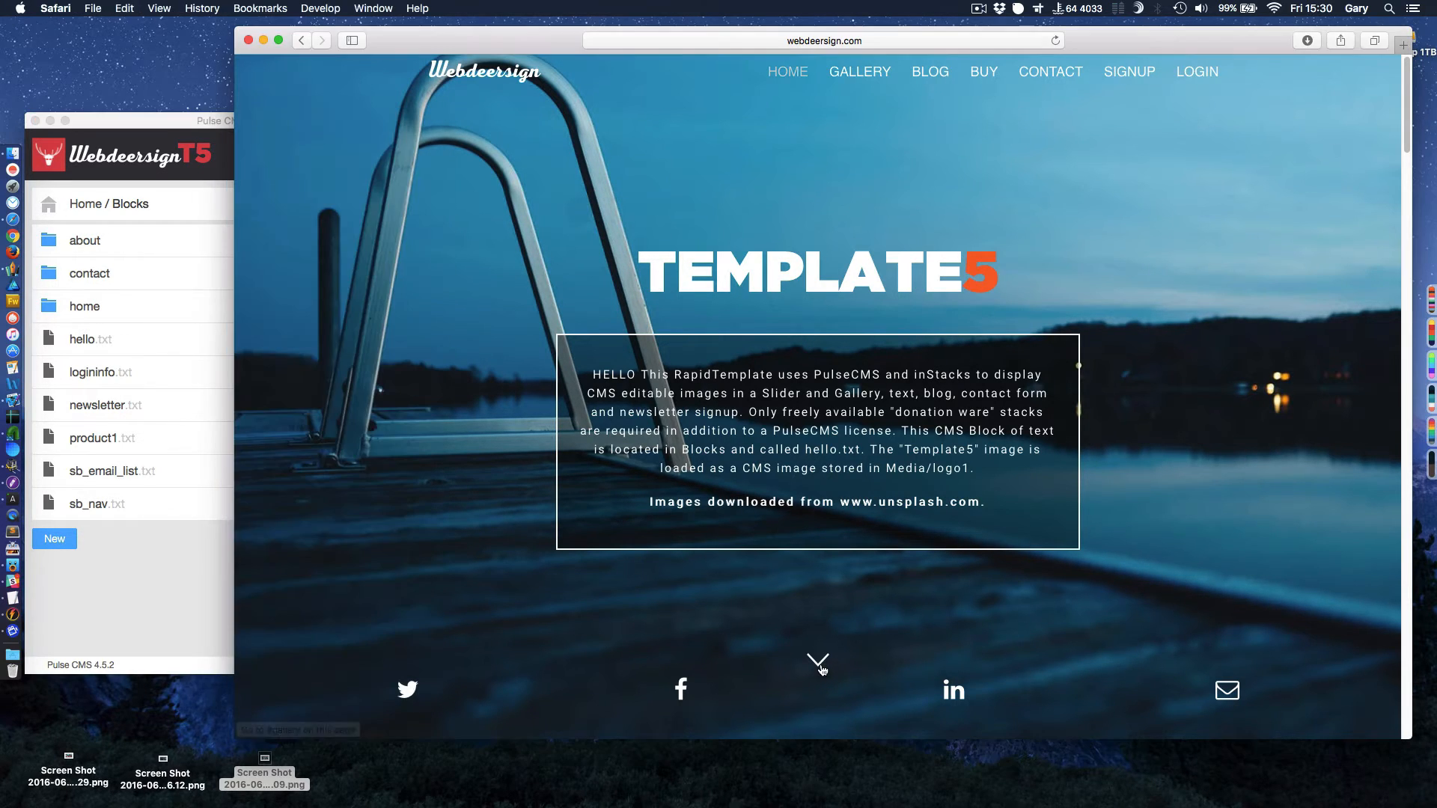
{"action": "left_click", "coordinate": [821, 667]}
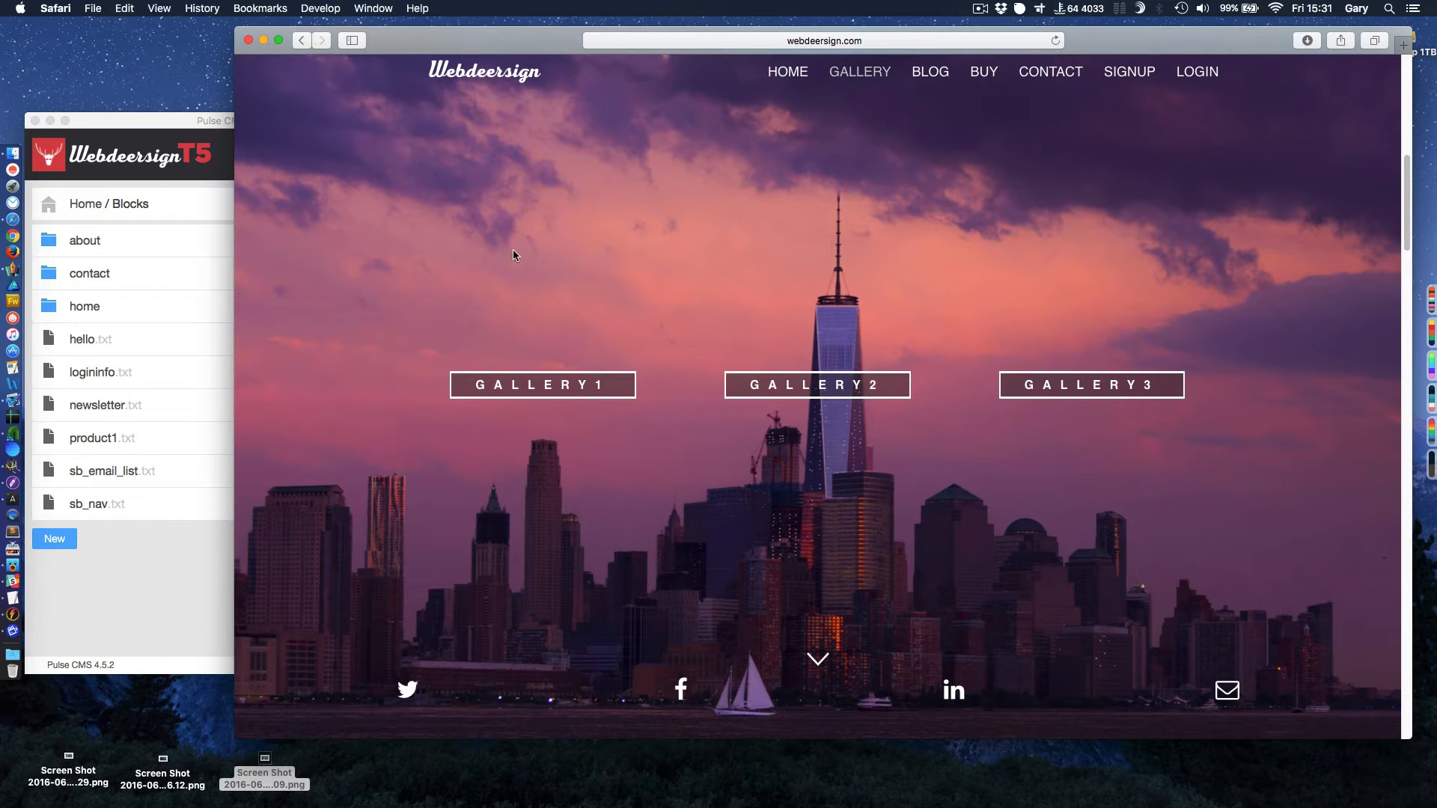
{"action": "left_click", "coordinate": [540, 402]}
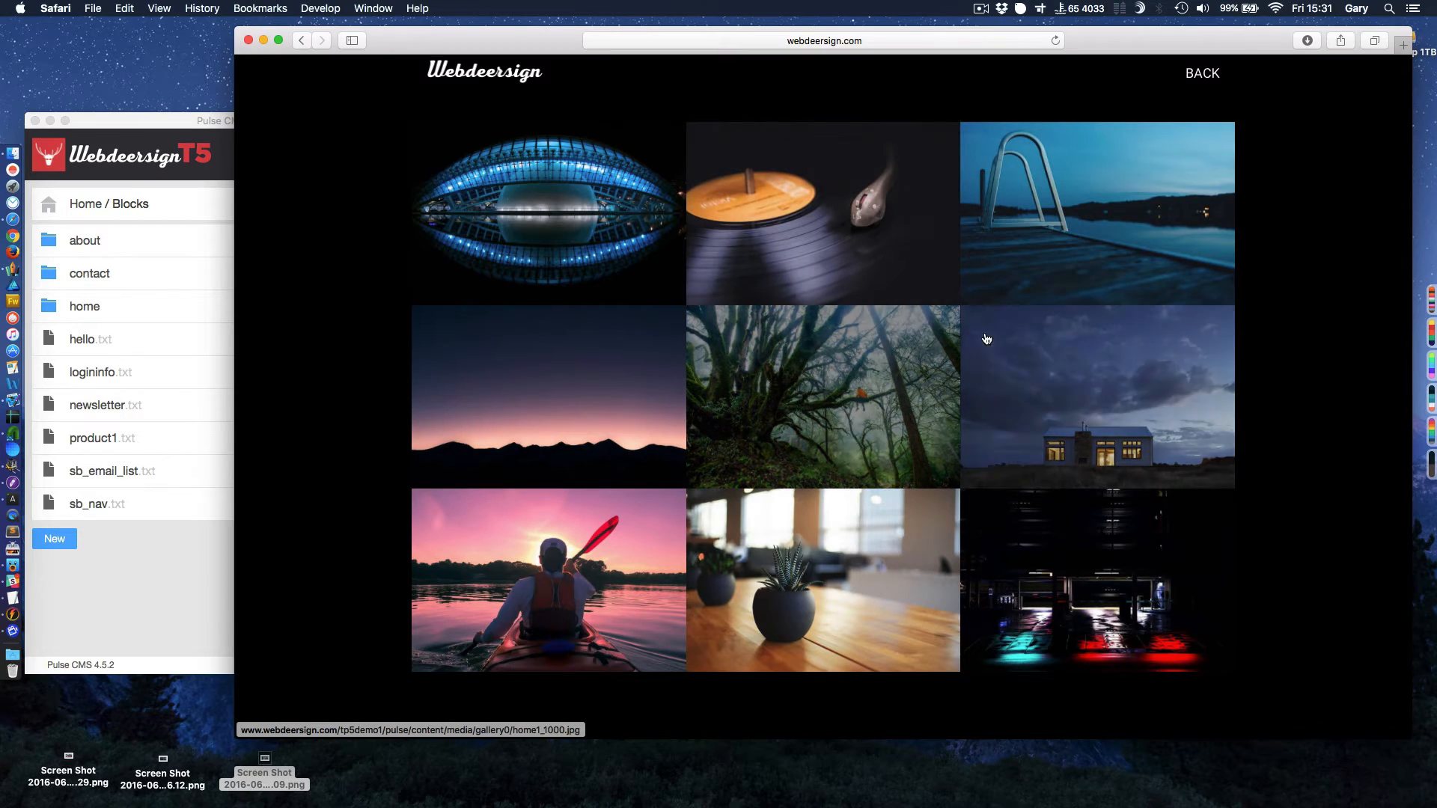
{"action": "left_click", "coordinate": [828, 405]}
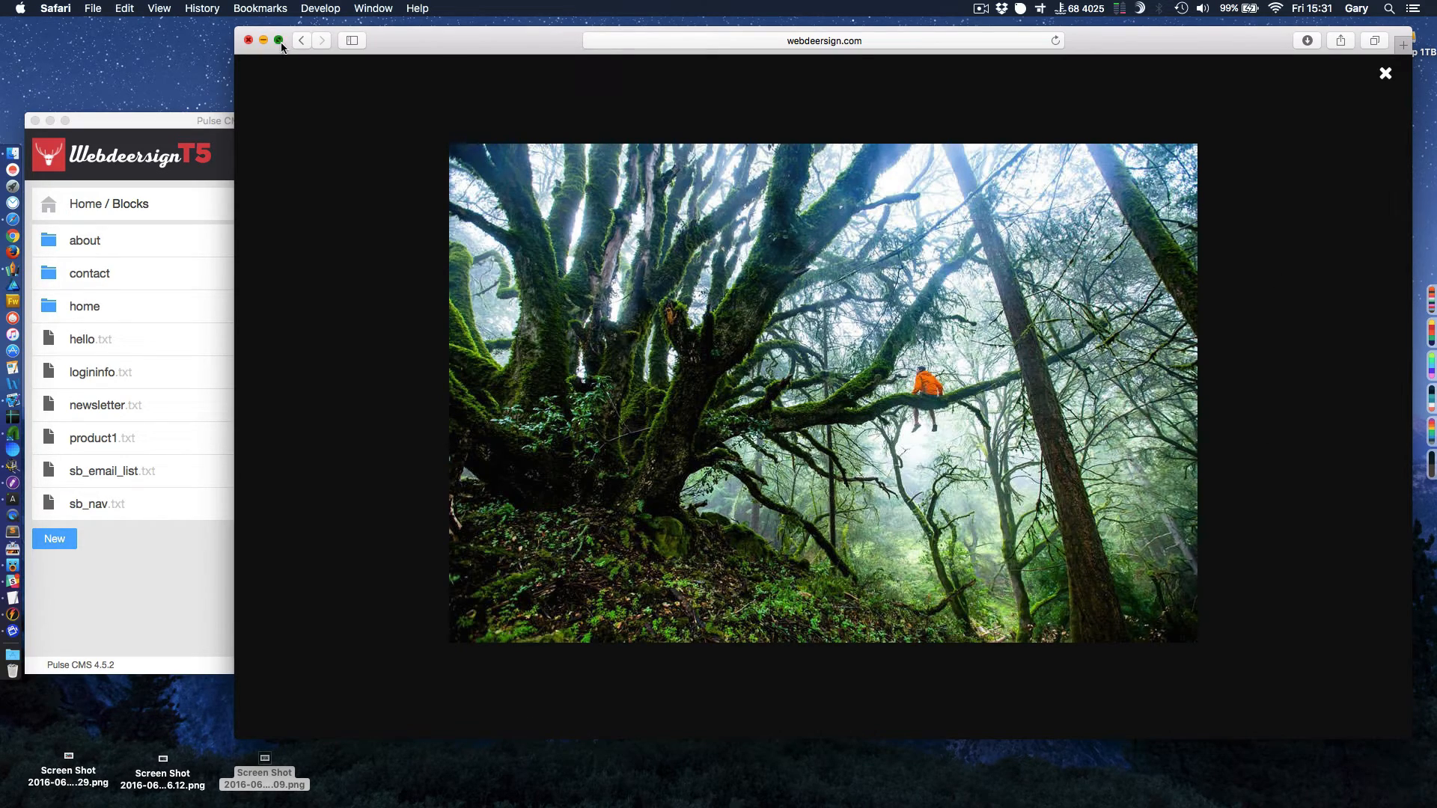
{"action": "left_click", "coordinate": [279, 40]}
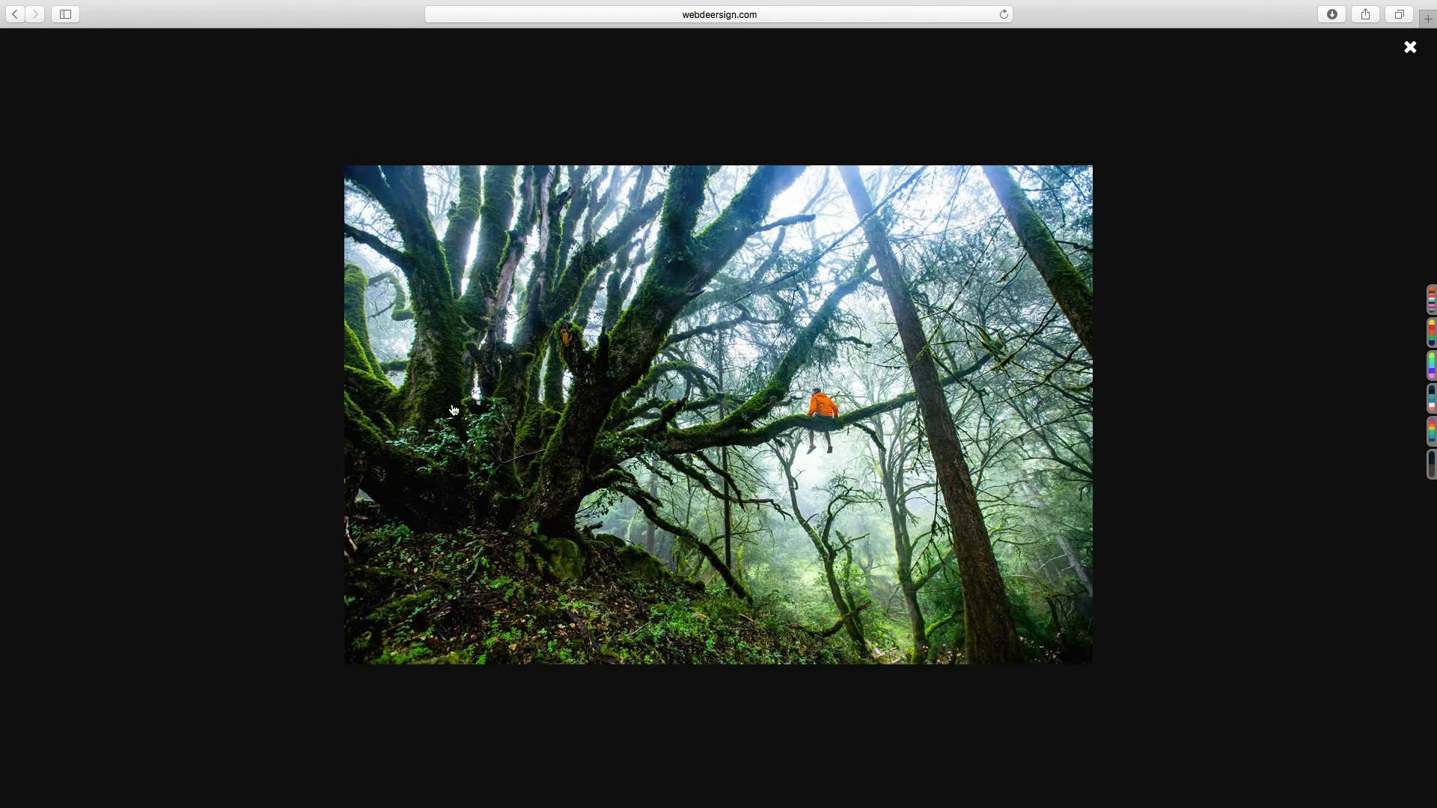
{"action": "left_click", "coordinate": [1410, 49]}
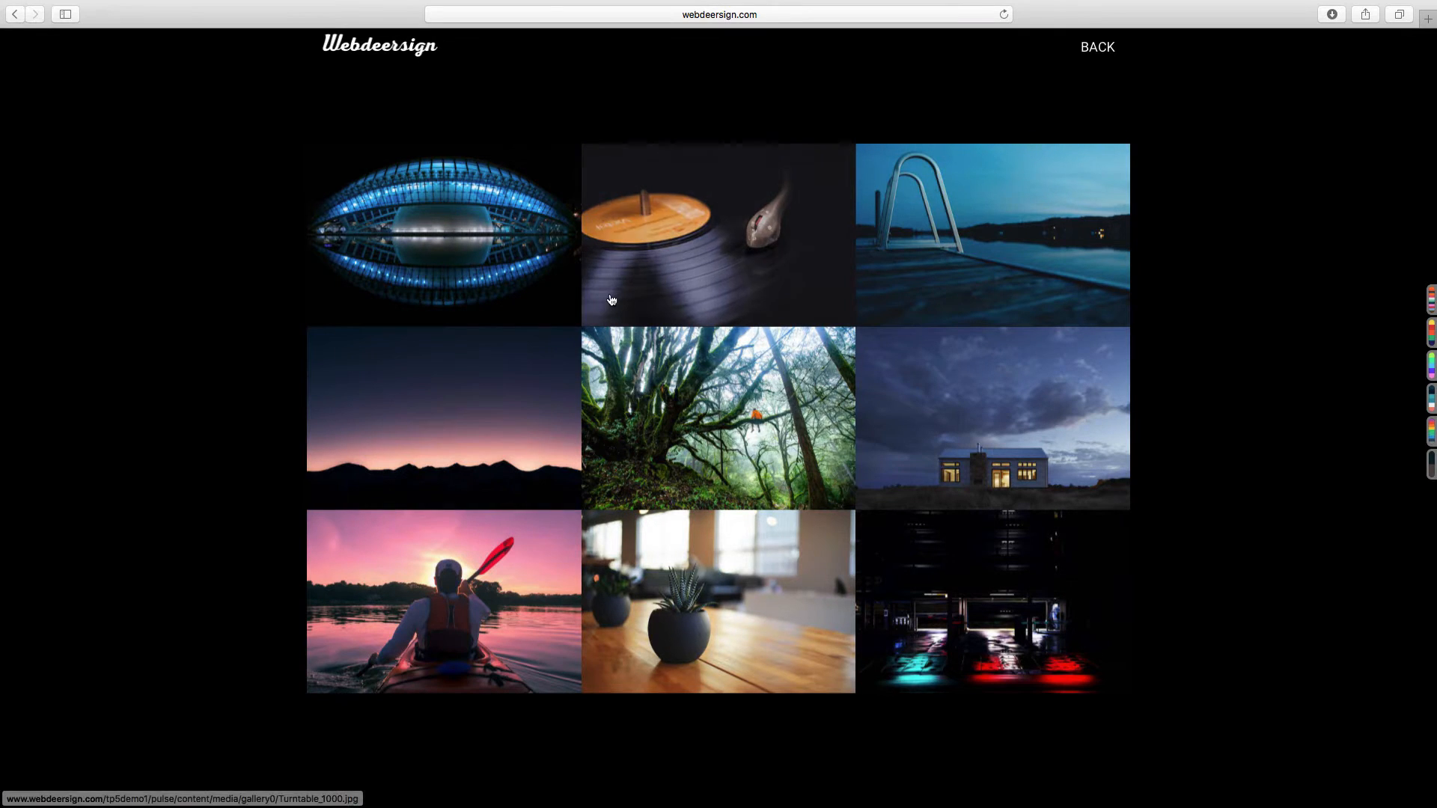
Leave Safari's full screen and open the gallery0 folder in the Media section of Pulse CMS.
{"action": "mouse_move", "coordinate": [160, 3]}
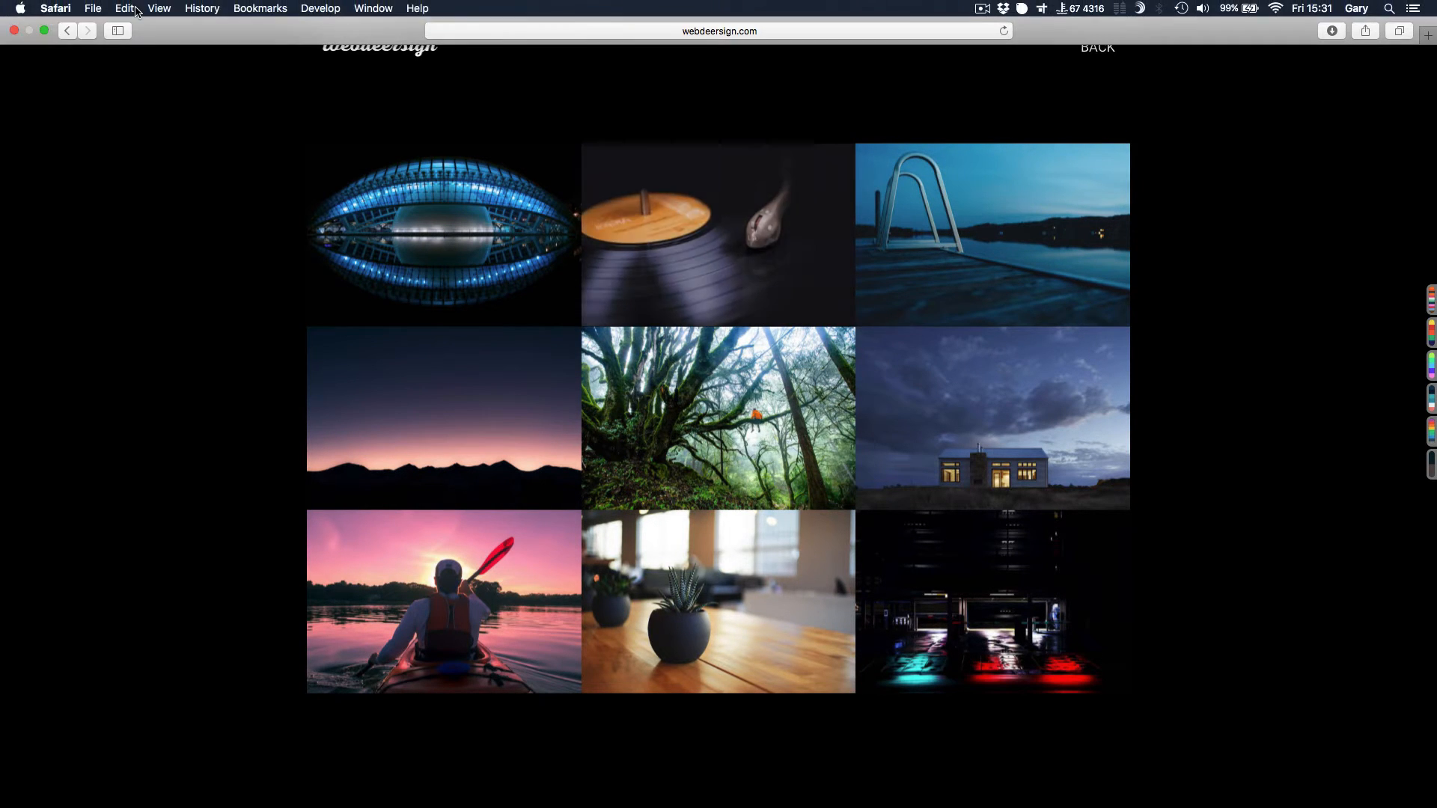
{"action": "left_click", "coordinate": [46, 34]}
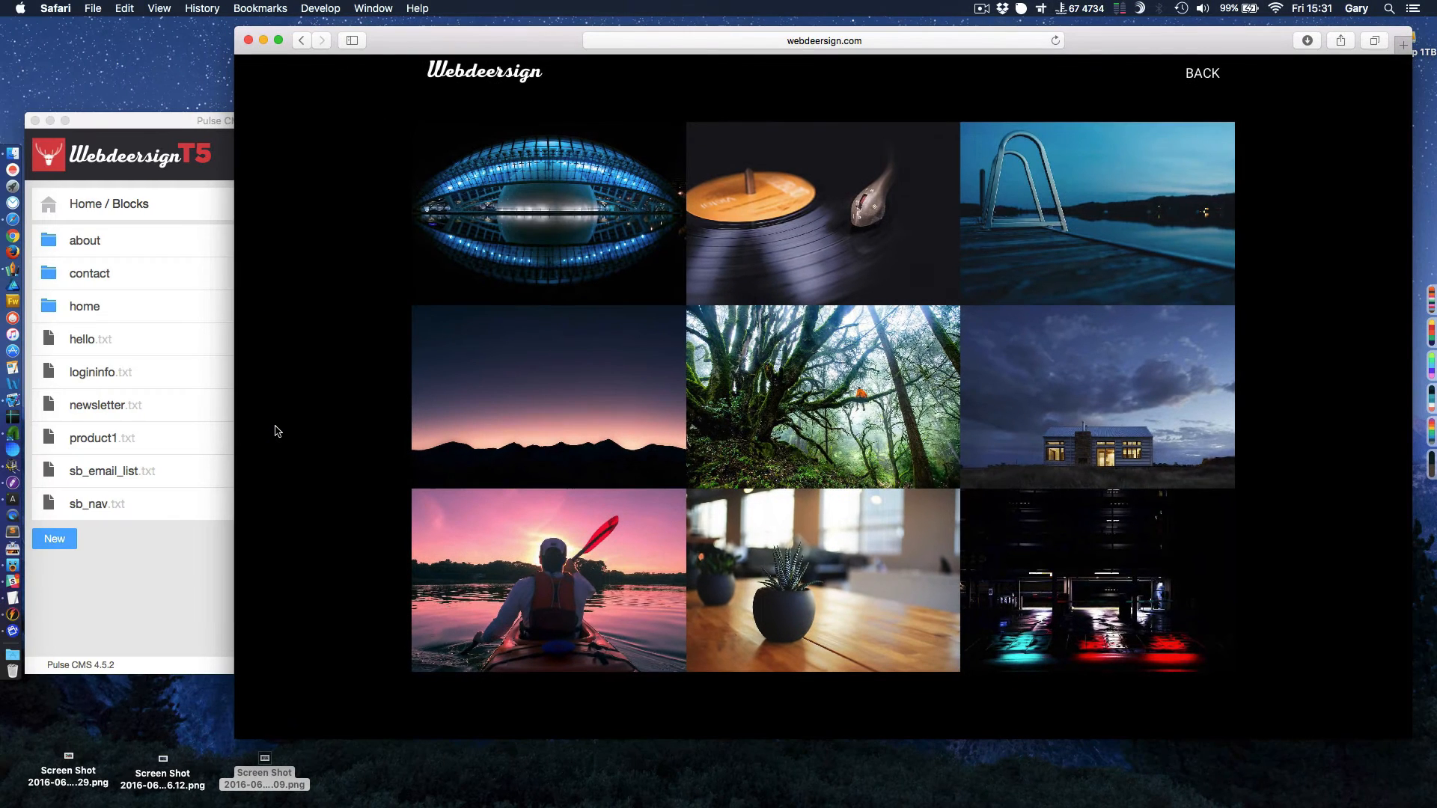
{"action": "left_click", "coordinate": [94, 212]}
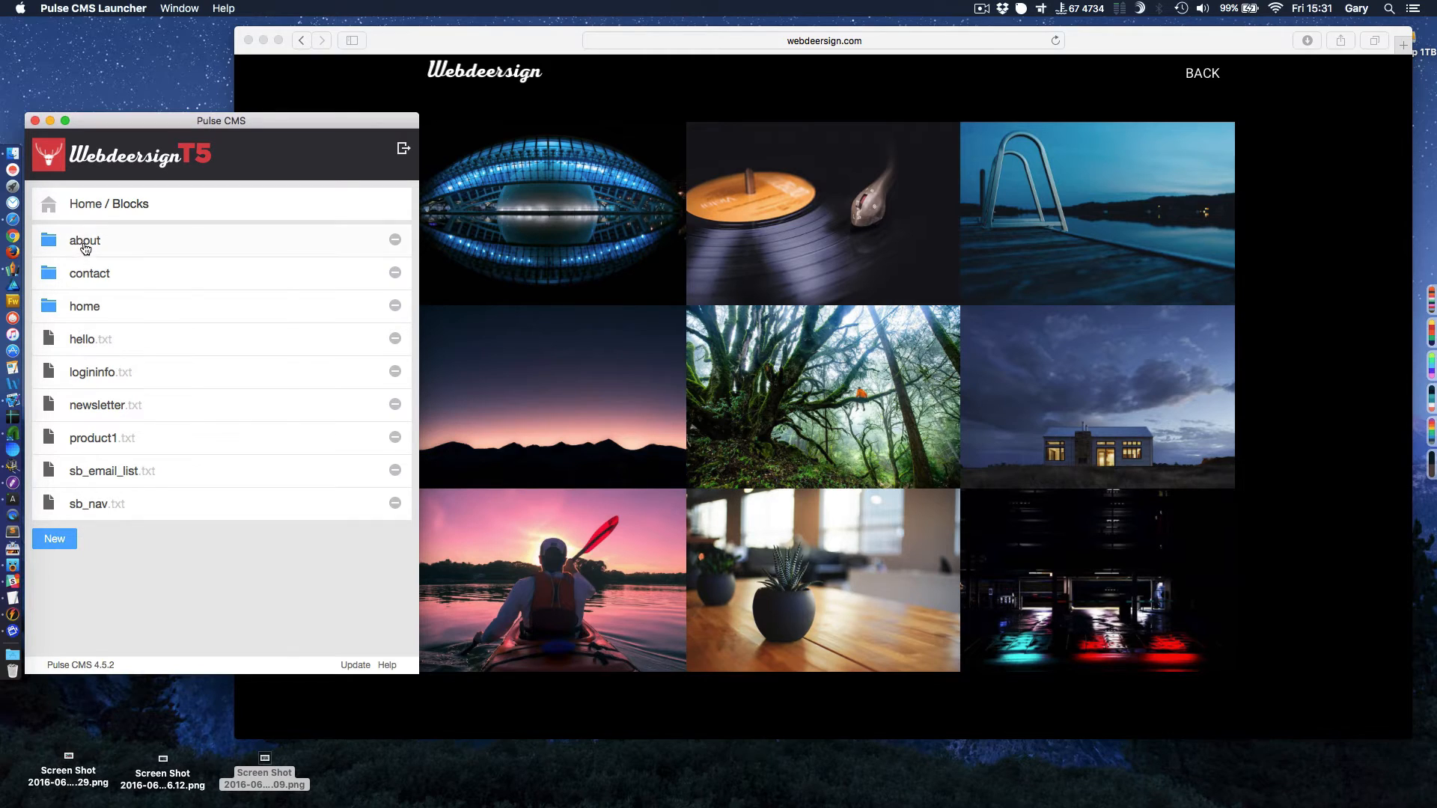
{"action": "left_click", "coordinate": [90, 210]}
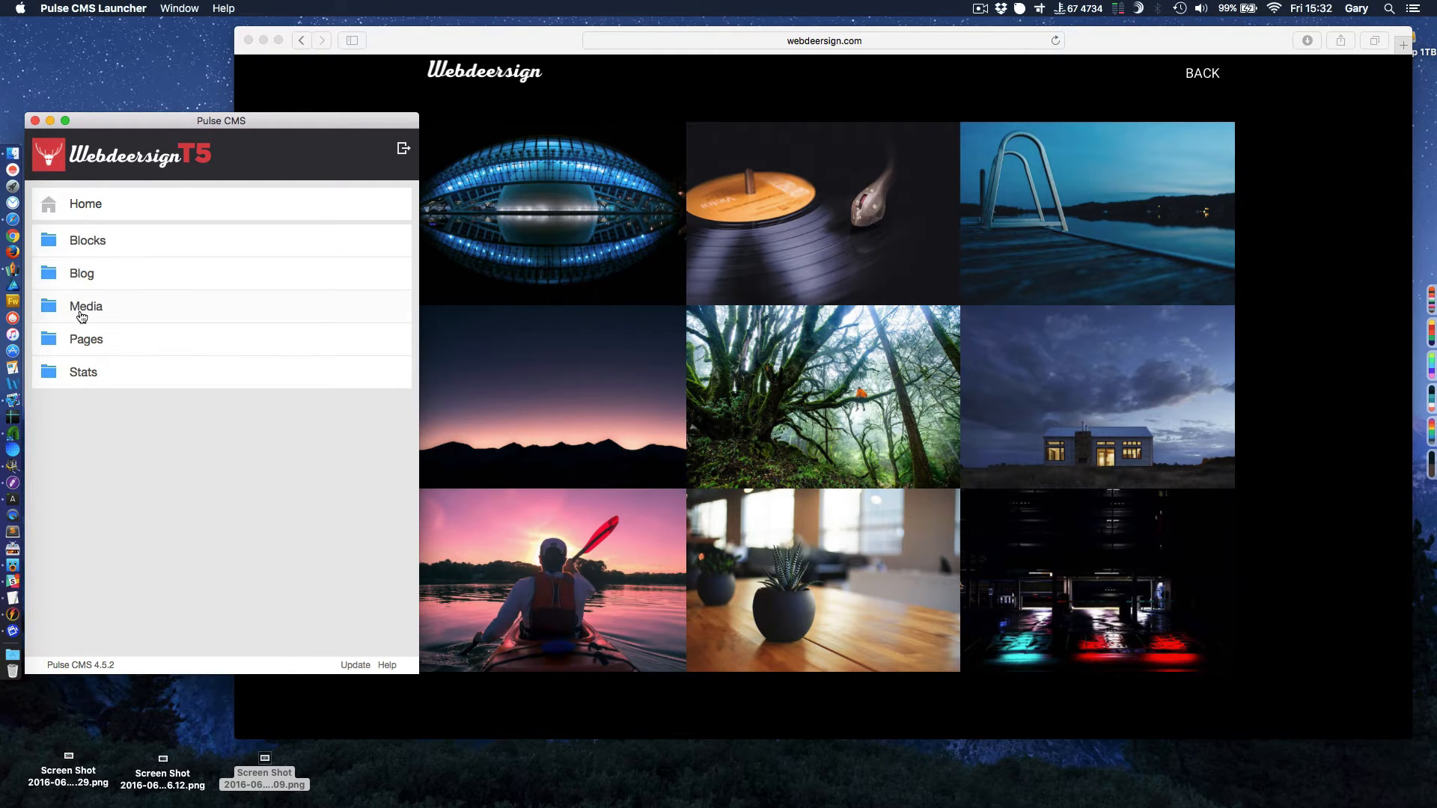
{"action": "left_click", "coordinate": [80, 309]}
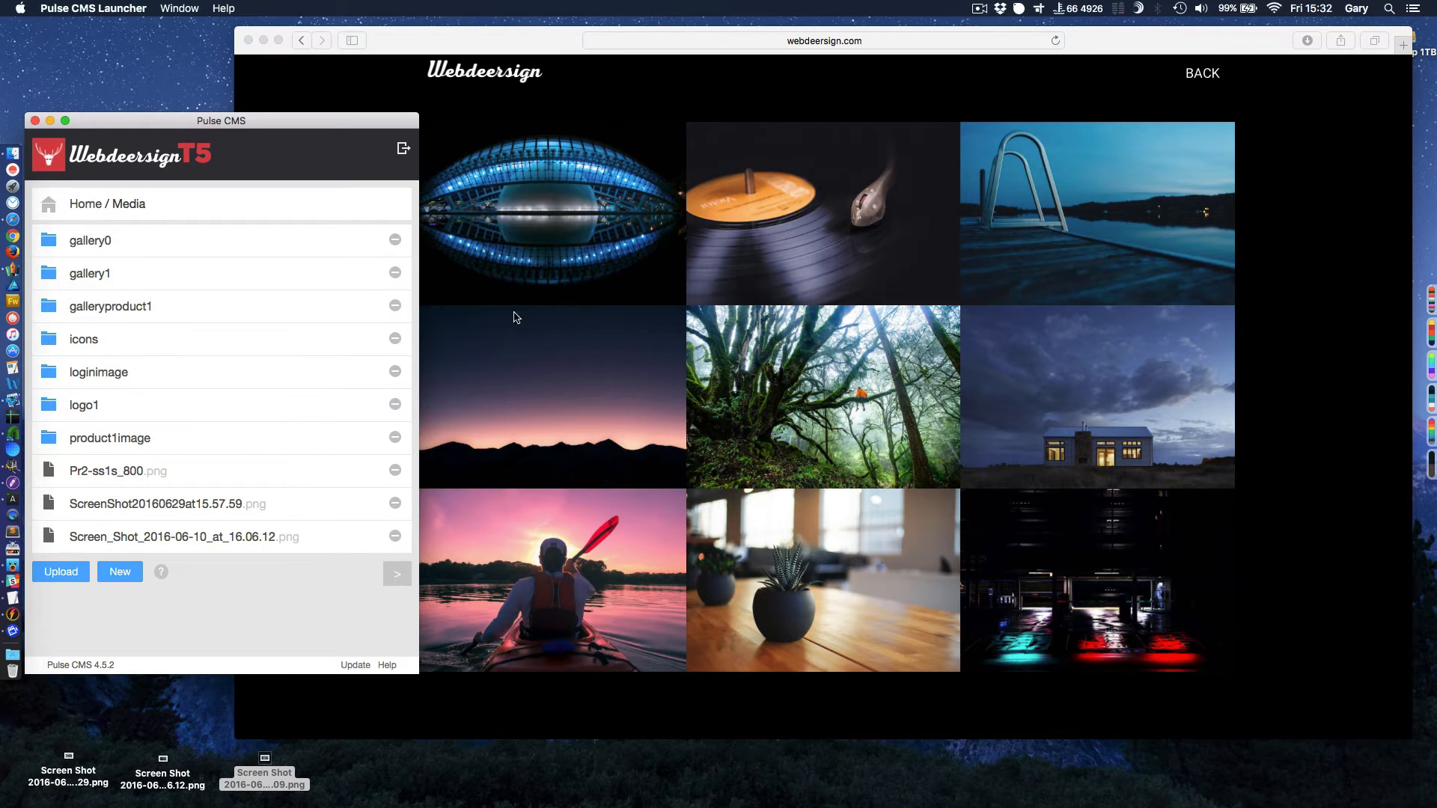
{"action": "left_click", "coordinate": [82, 241]}
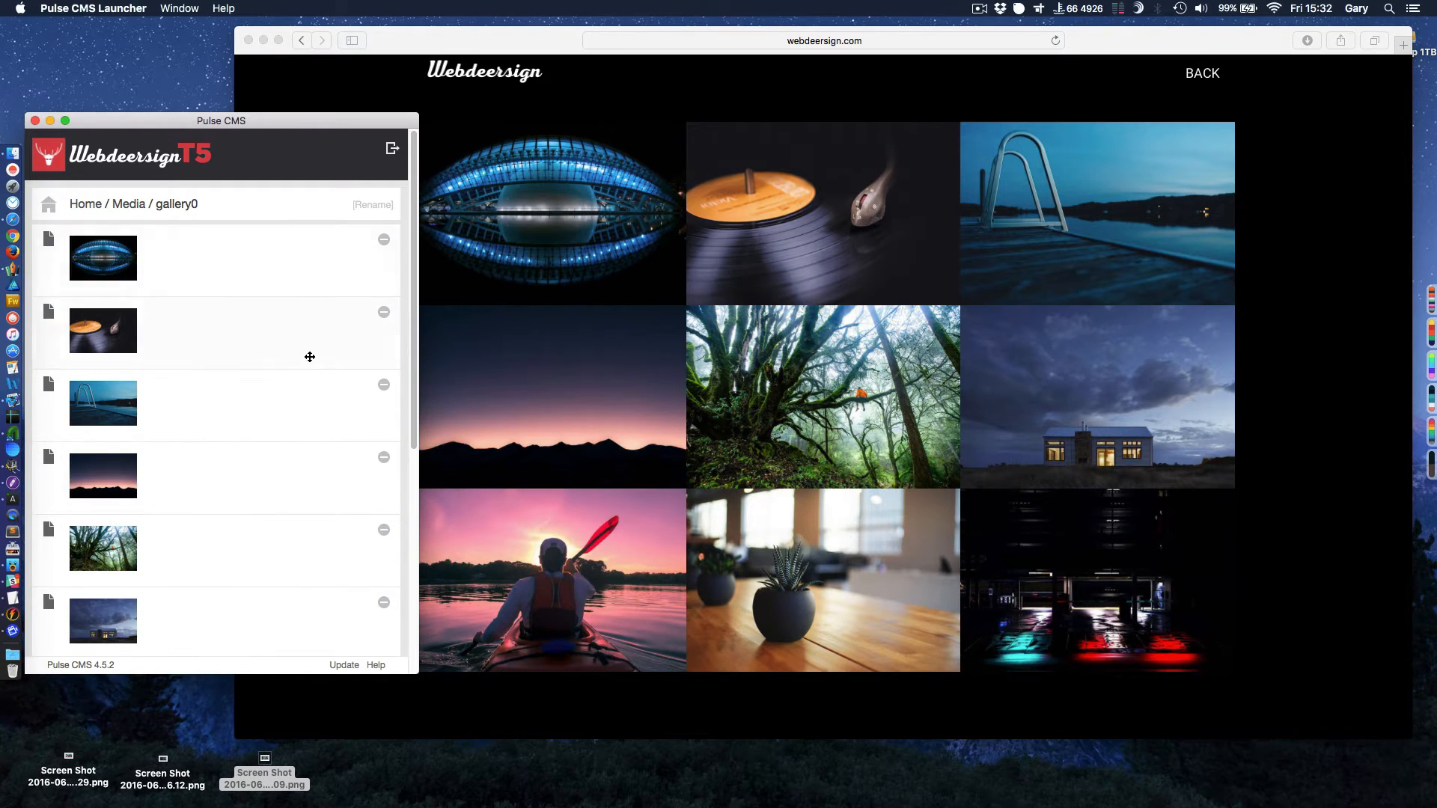
Upload the desktop image Screen Shot 2016-06-10 at 16.10.29.png to the gallery0 folder.
{"action": "scroll", "coordinate": [309, 357], "scroll_direction": "down", "scroll_amount": 5}
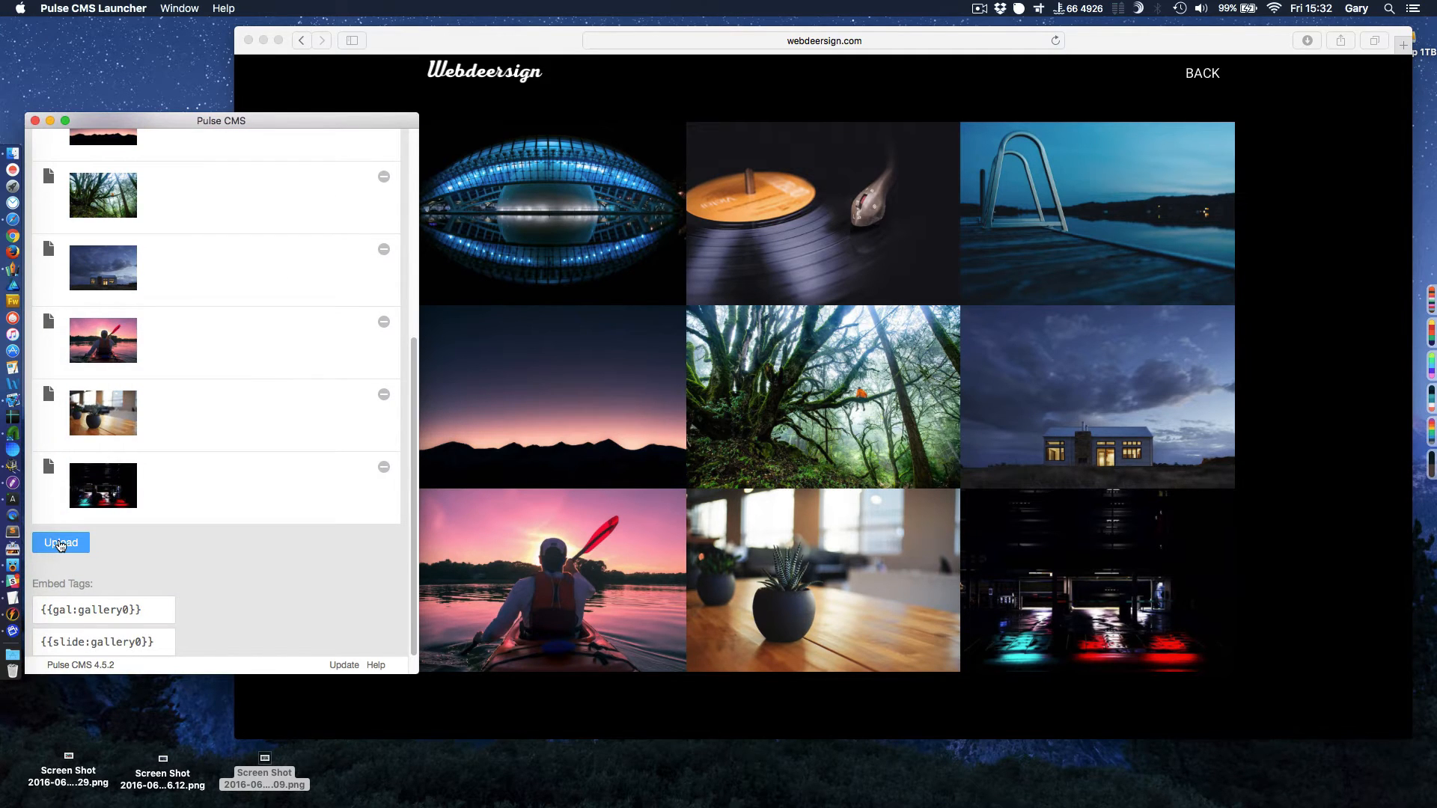
{"action": "left_click", "coordinate": [60, 541]}
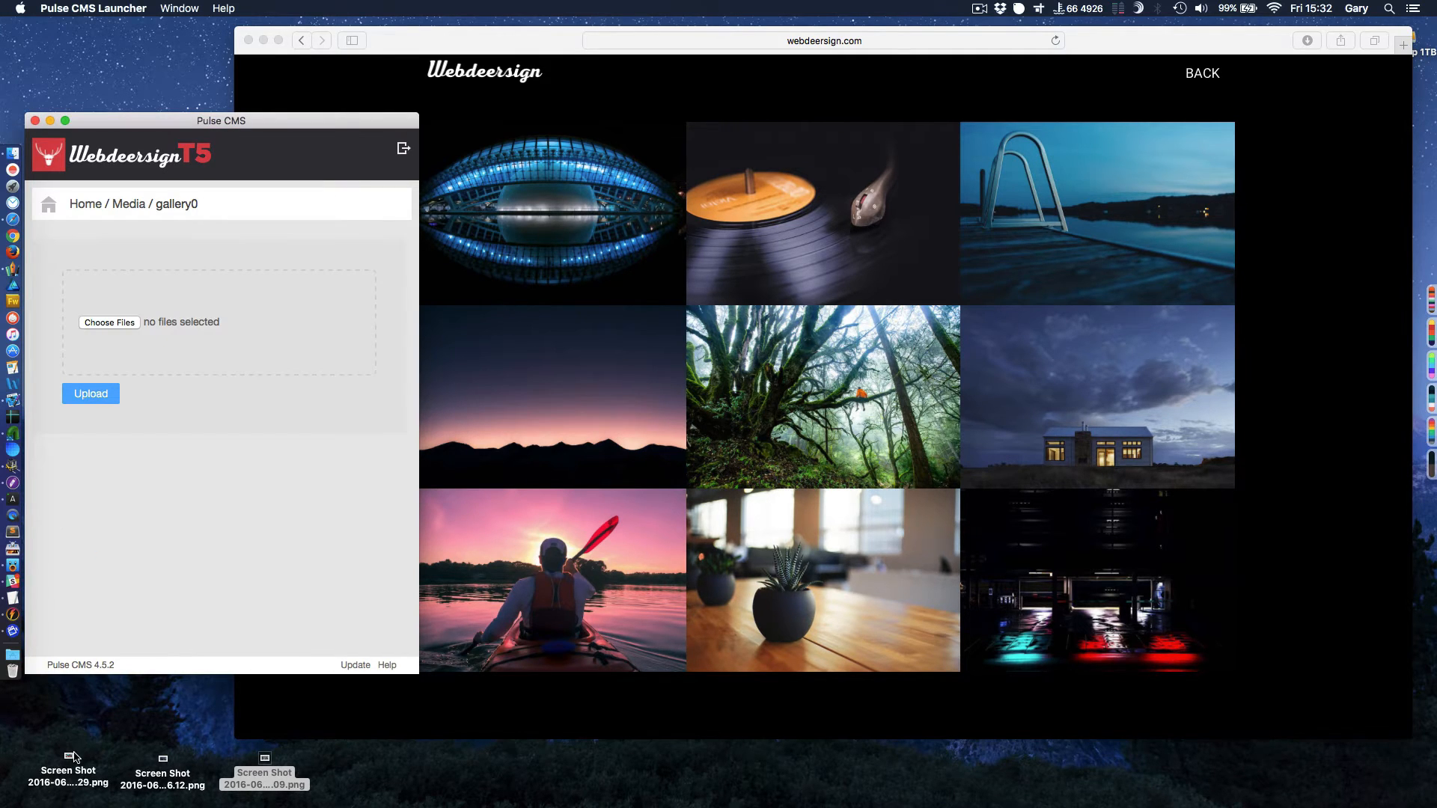
{"action": "left_click_drag", "start_coordinate": [71, 758], "coordinate": [147, 332]}
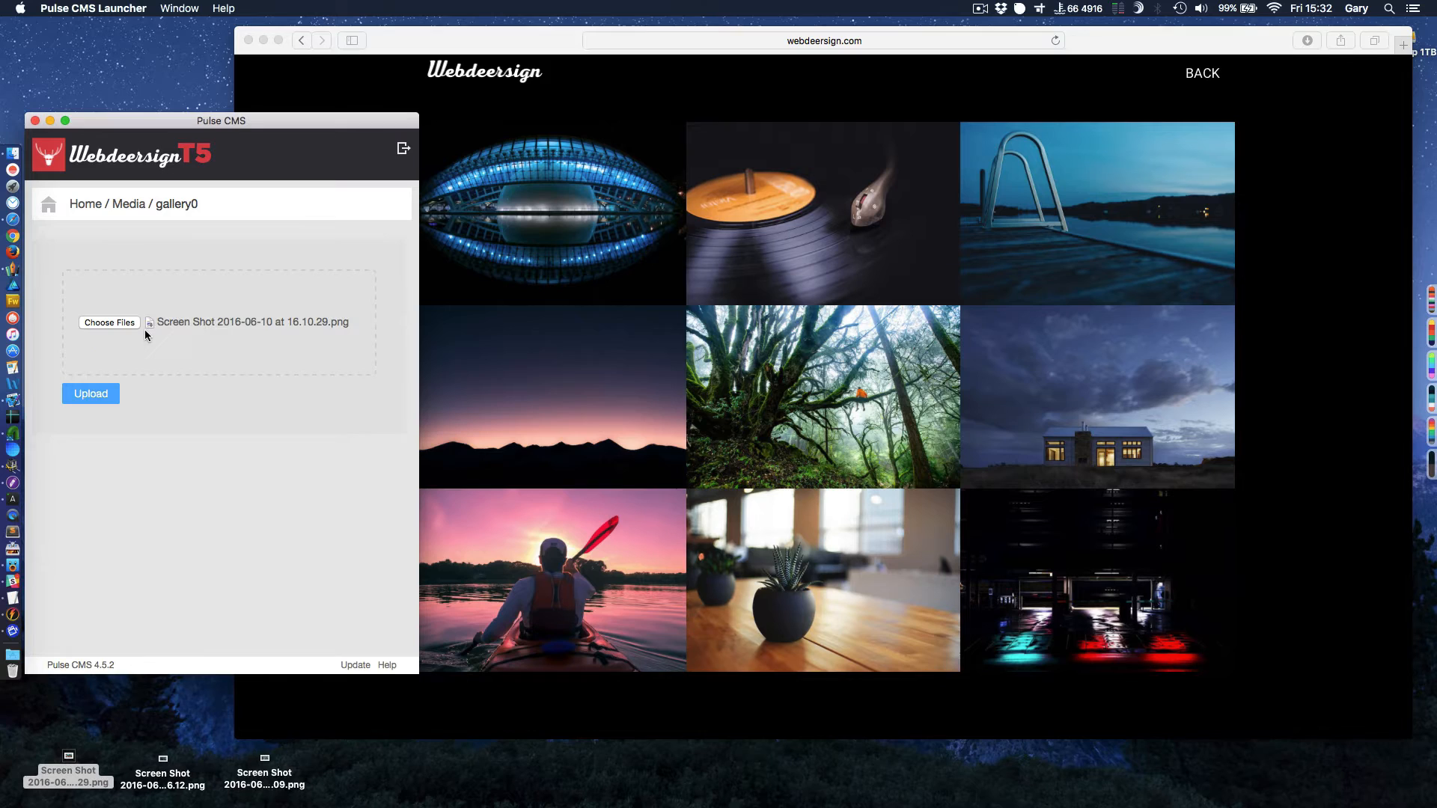
{"action": "left_click", "coordinate": [89, 402]}
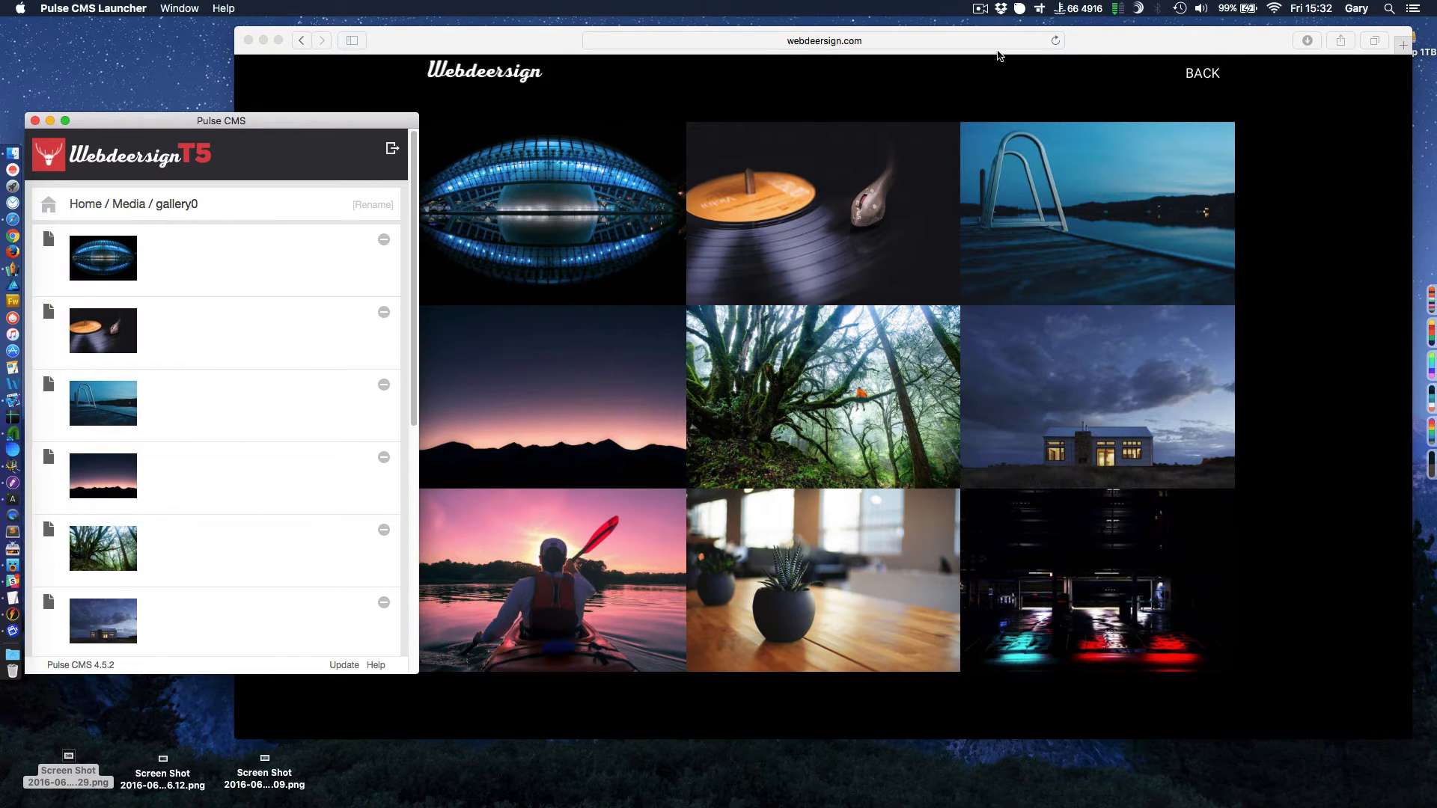
Reload the gallery page in Safari, view the uploaded screenshot enlarged, and close it.
{"action": "left_click", "coordinate": [1055, 40]}
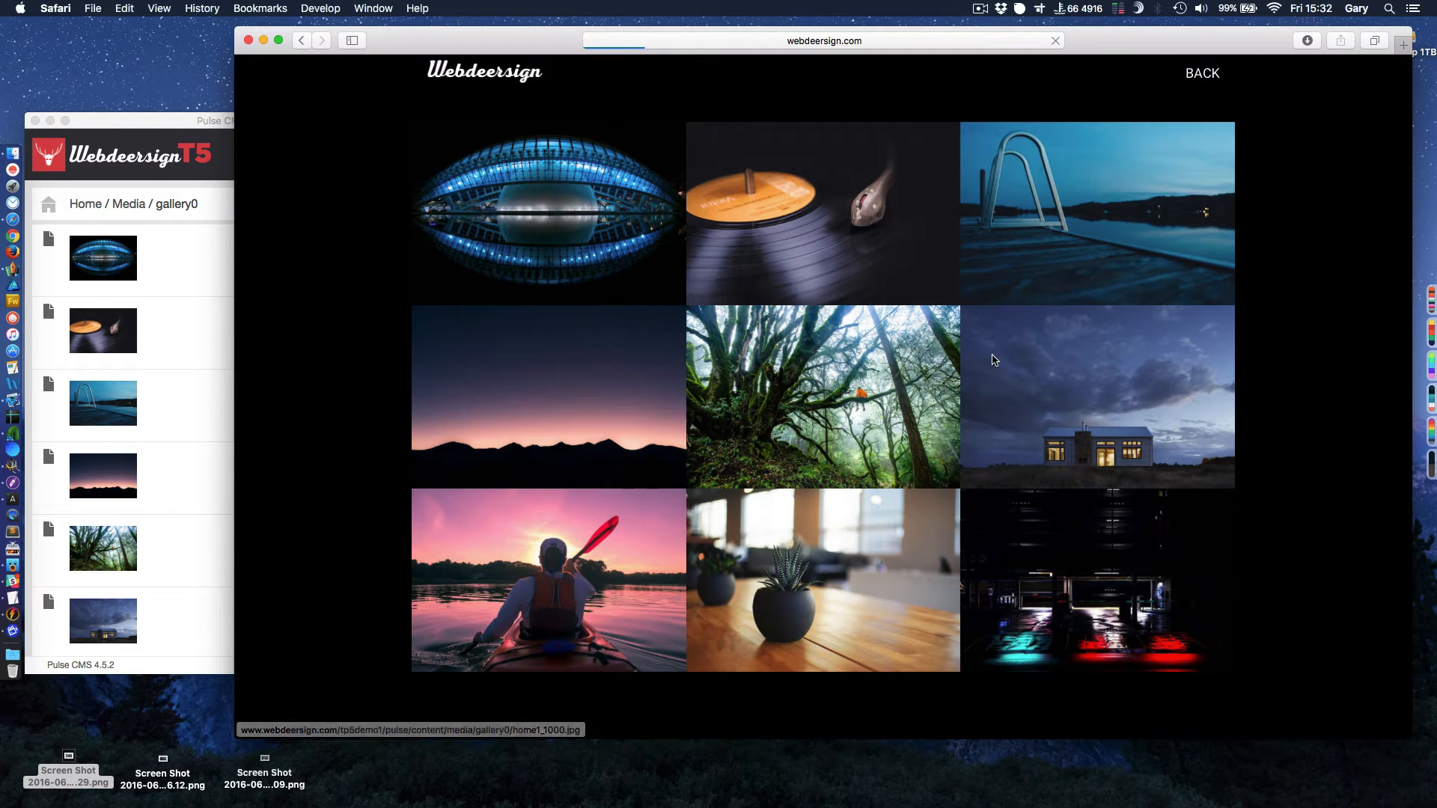
{"action": "scroll", "coordinate": [981, 367], "scroll_direction": "down", "scroll_amount": 3}
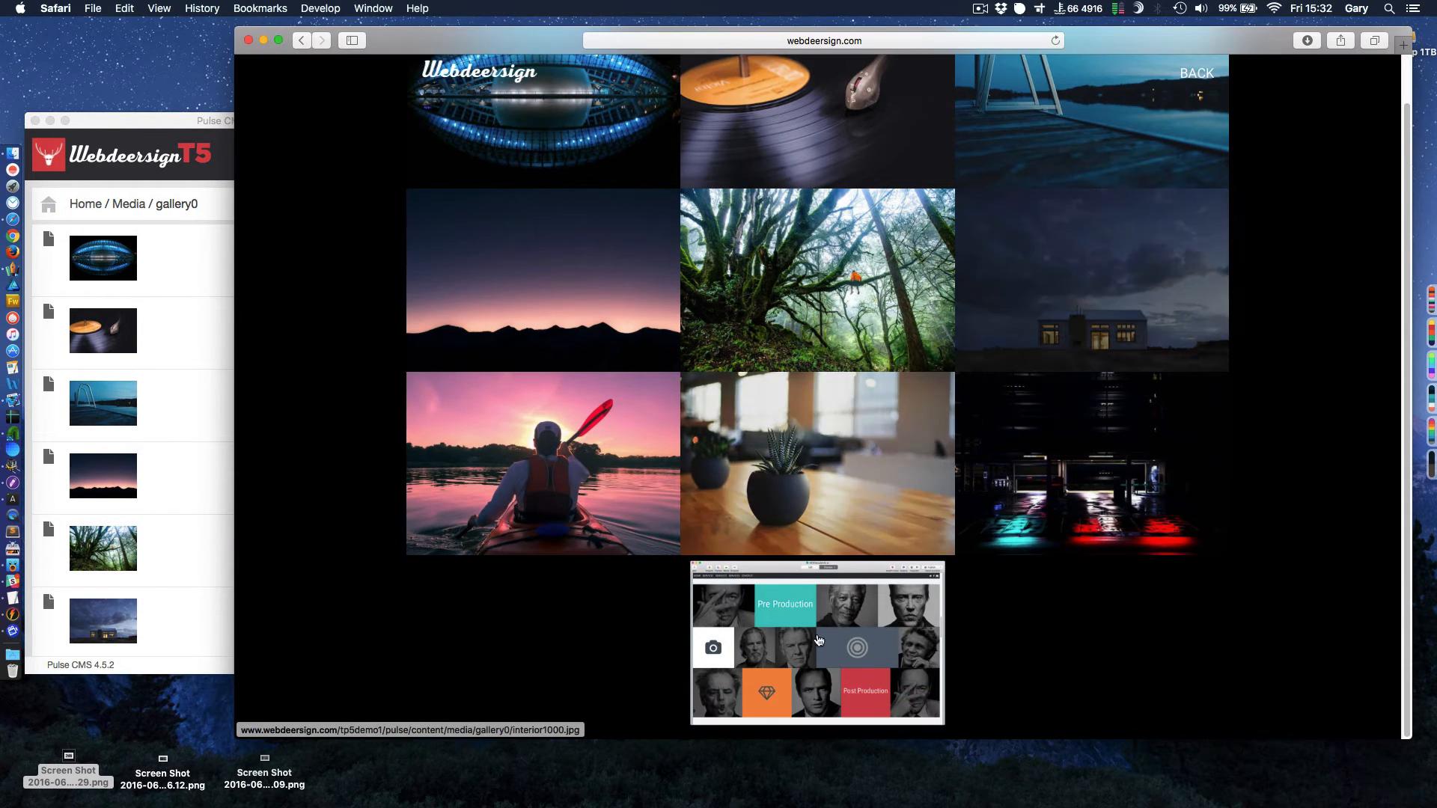
{"action": "left_click", "coordinate": [816, 645]}
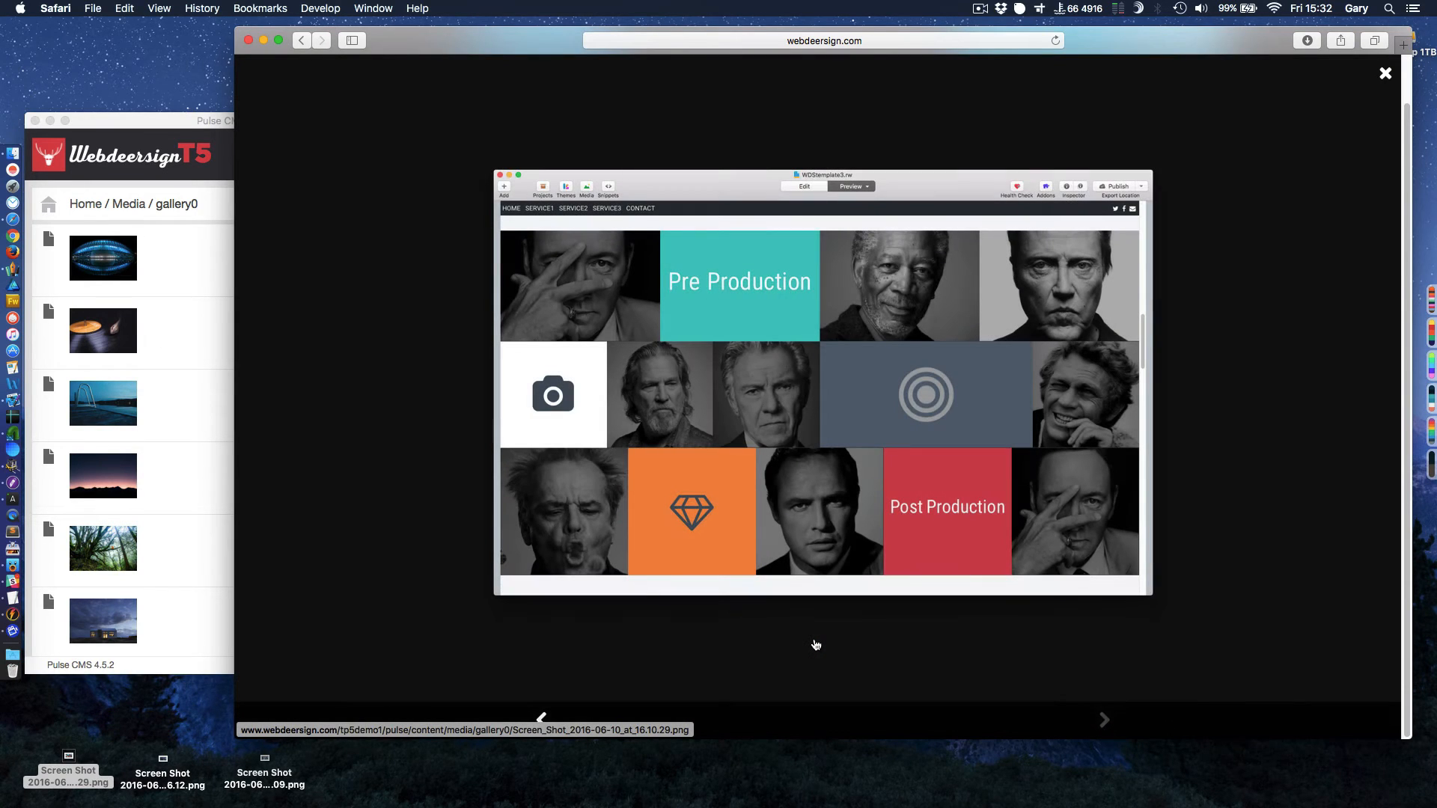
{"action": "left_click", "coordinate": [1383, 76]}
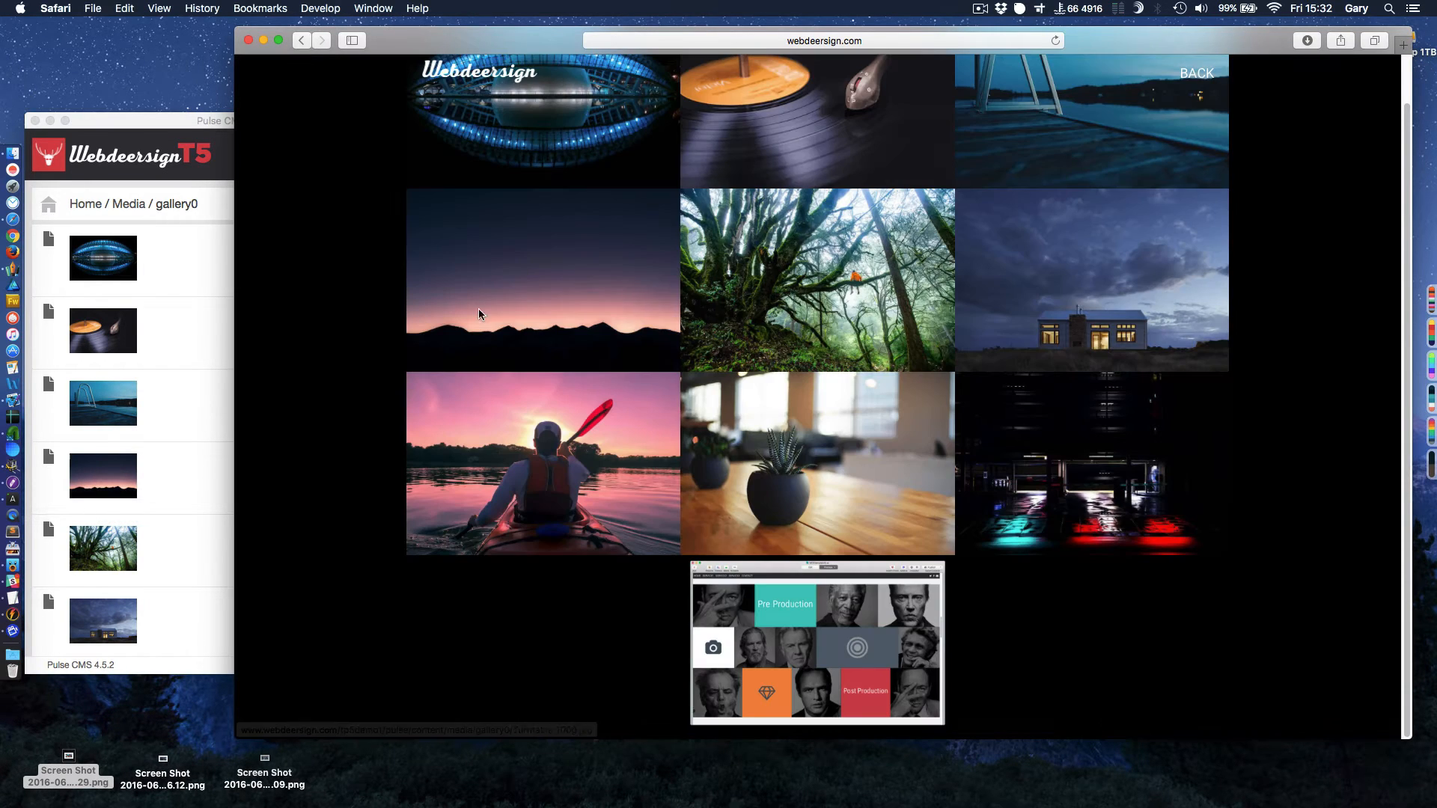
In Pulse CMS, move the blue stadium photo to third place in gallery0 and reload the gallery page in Safari.
{"action": "left_click", "coordinate": [101, 322]}
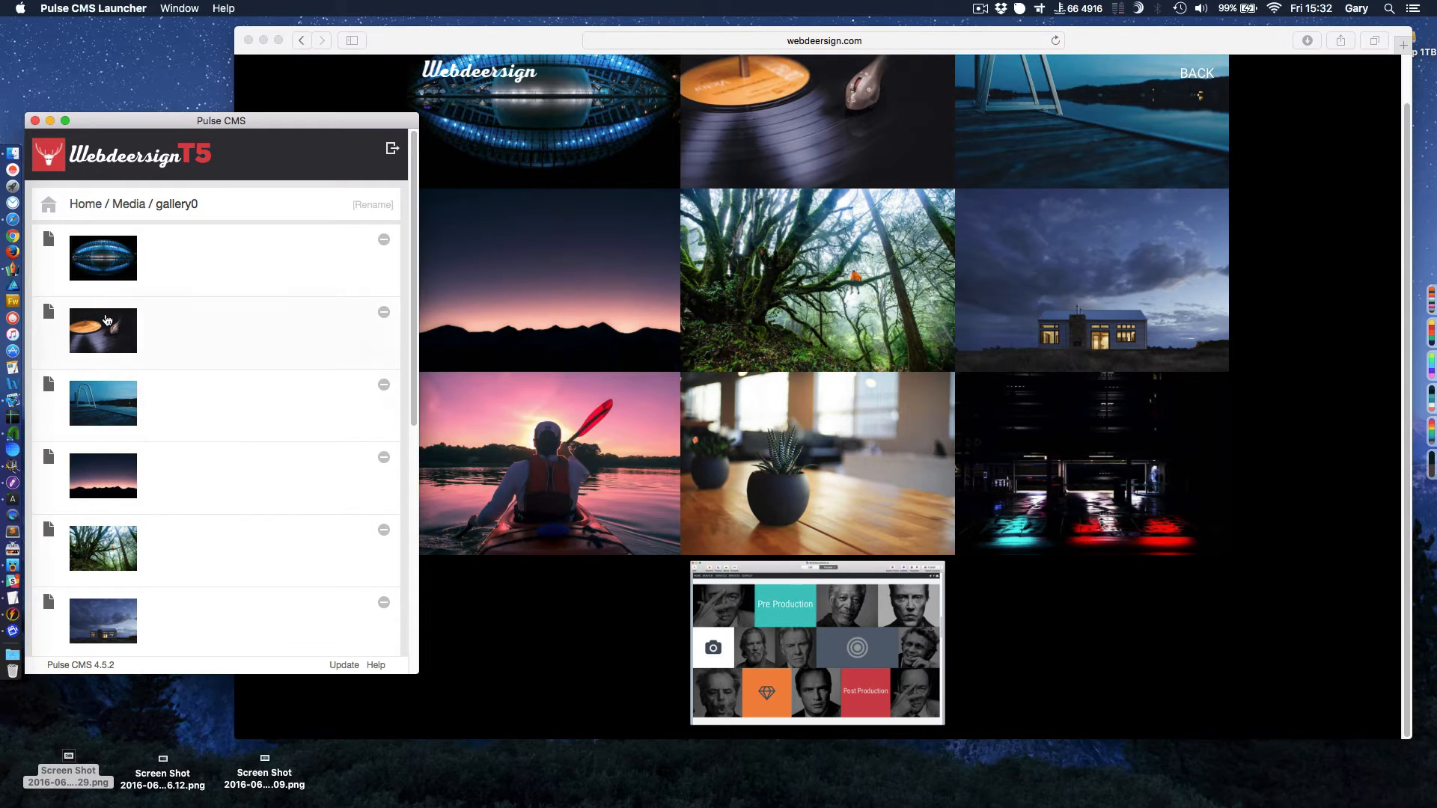
{"action": "left_click_drag", "start_coordinate": [112, 266], "coordinate": [112, 409]}
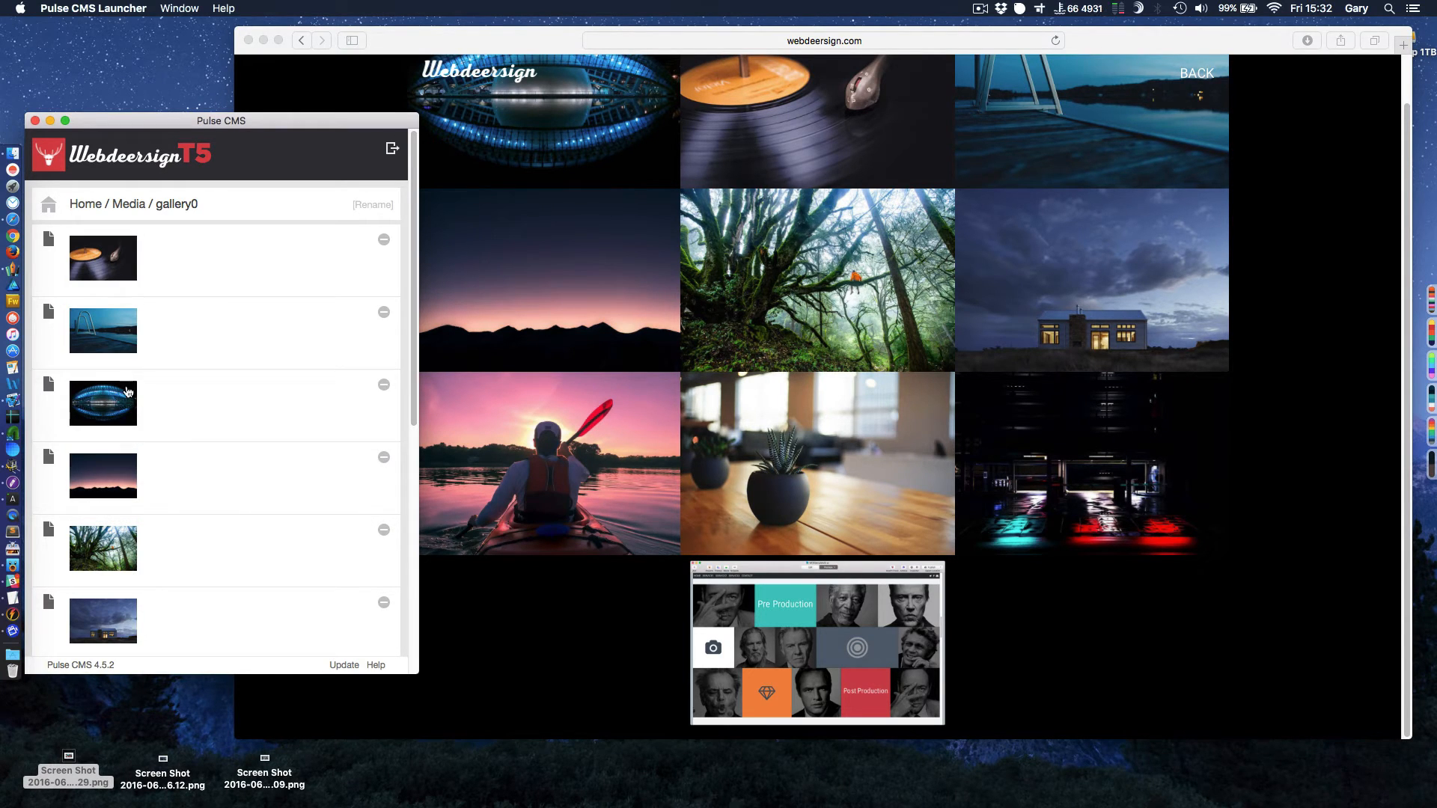
{"action": "left_click", "coordinate": [1055, 41]}
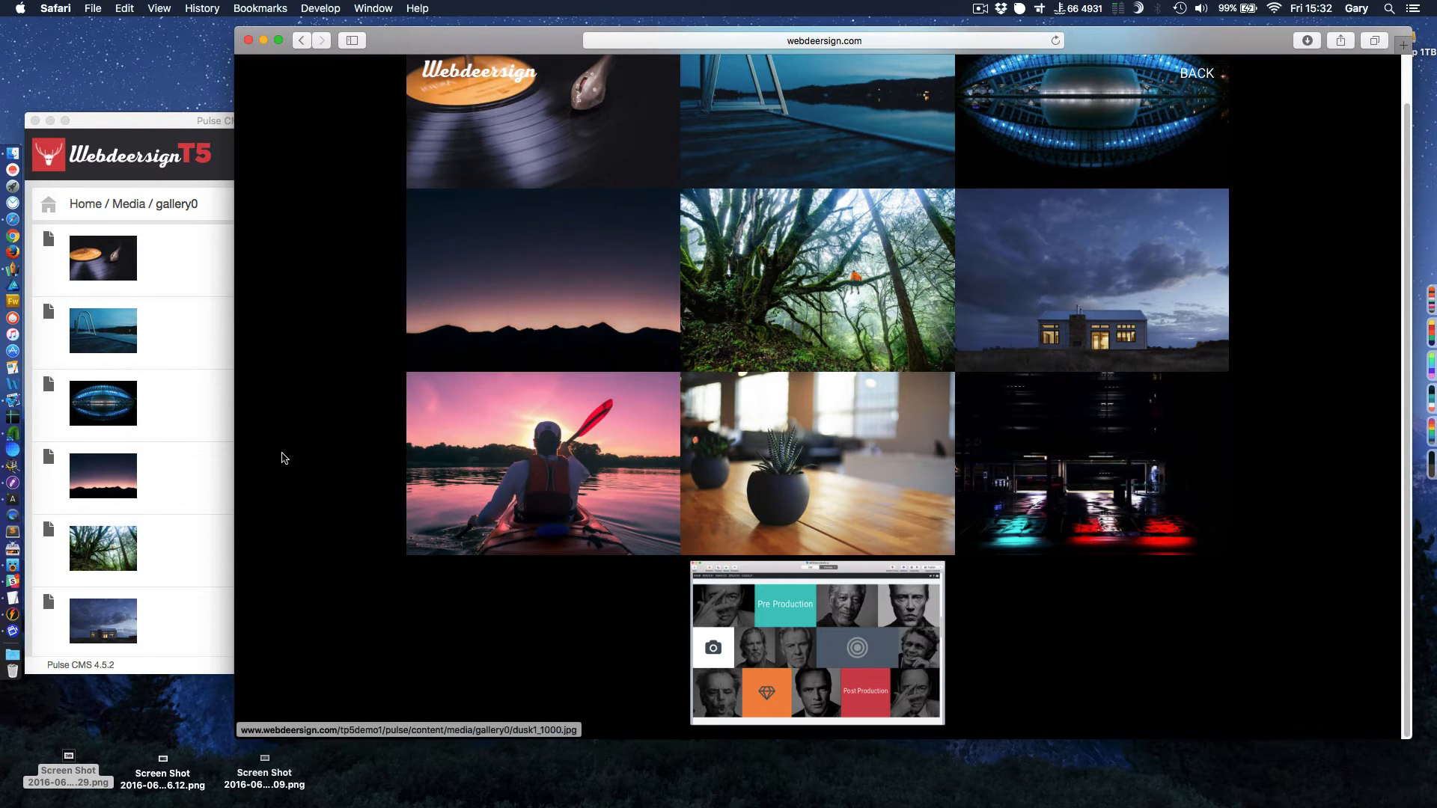
Open docksteps_1000.jpg from gallery0 in Pulse CMS, review its file details and caption, and return to the Media list.
{"action": "left_click", "coordinate": [116, 335]}
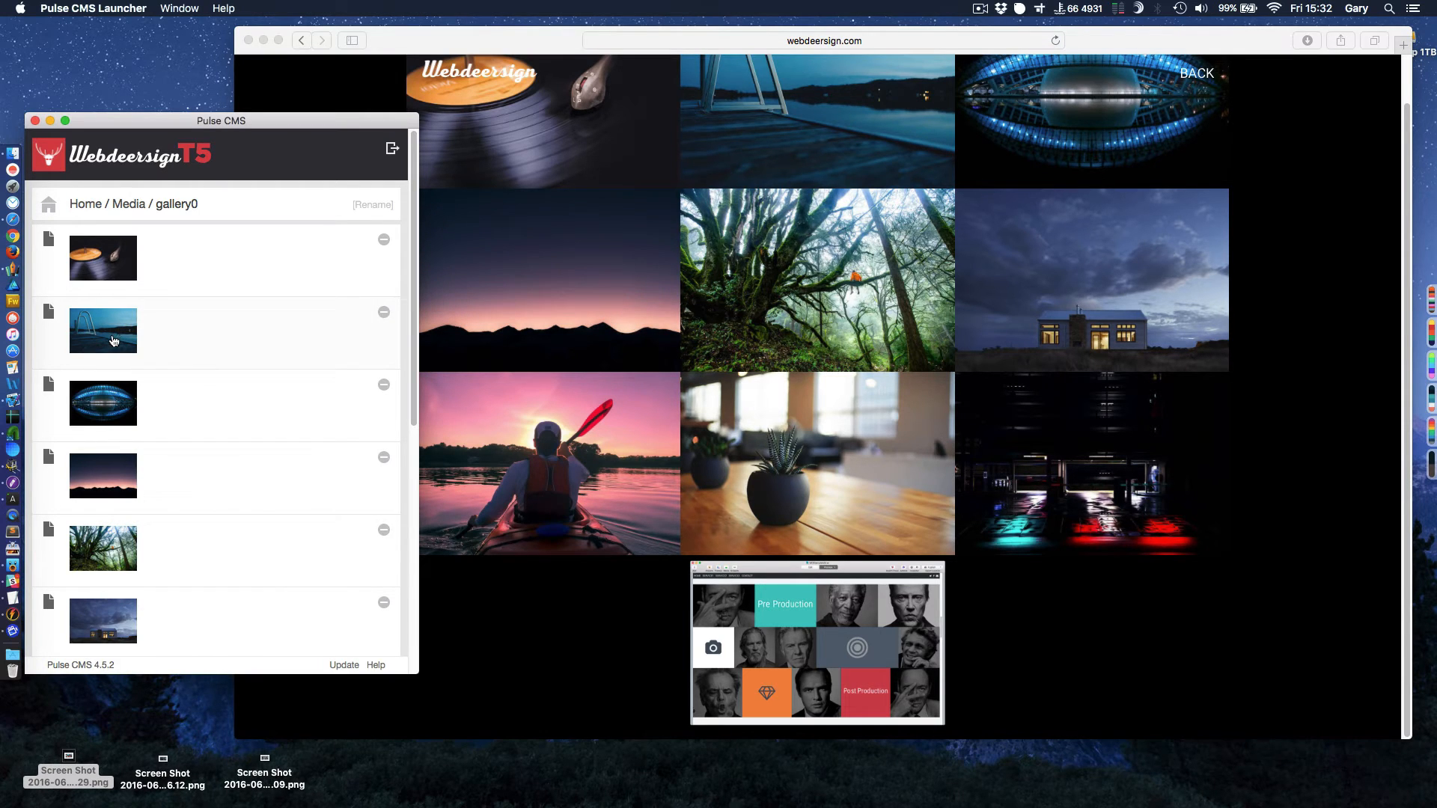
{"action": "left_click", "coordinate": [107, 339]}
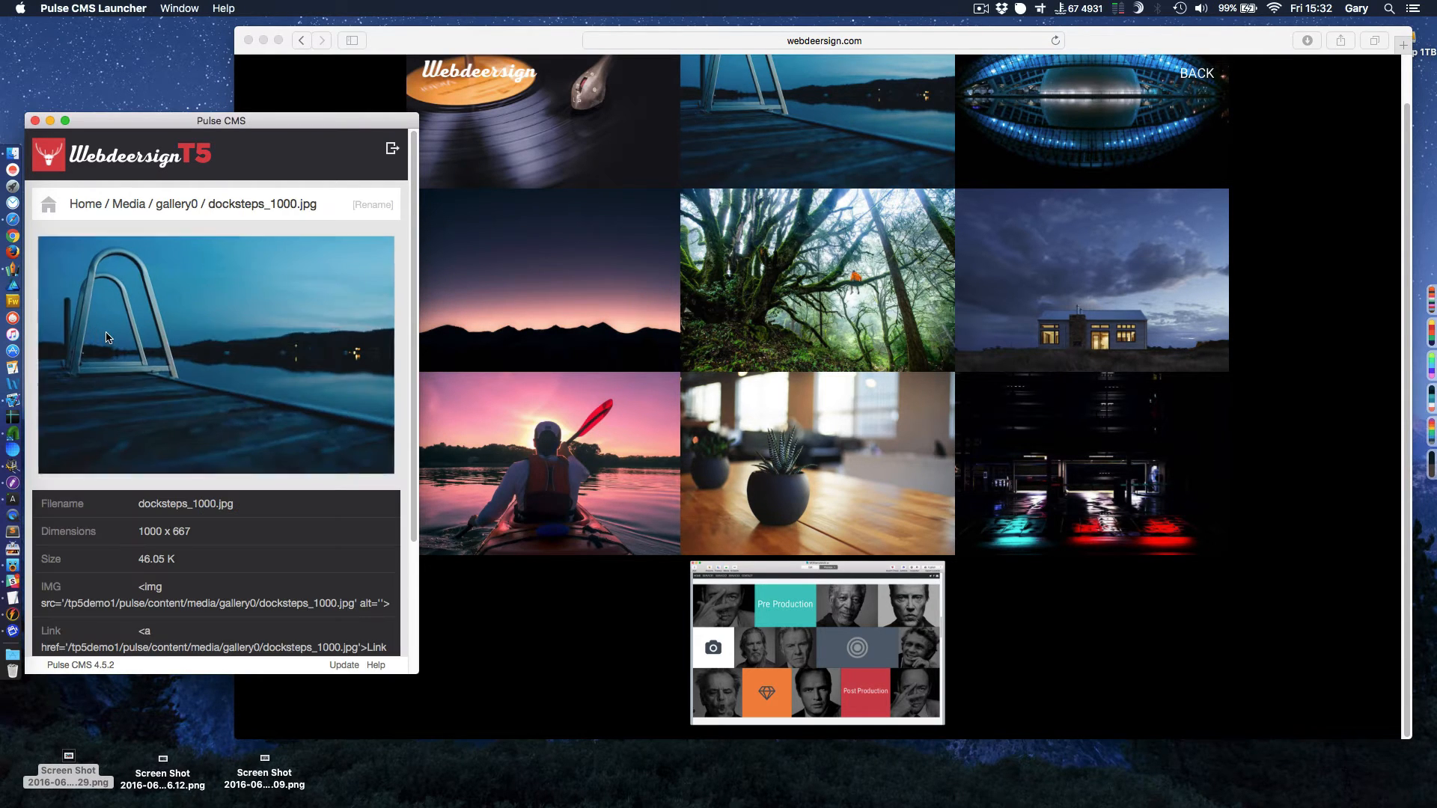
{"action": "scroll", "coordinate": [215, 560], "scroll_direction": "down", "scroll_amount": 3}
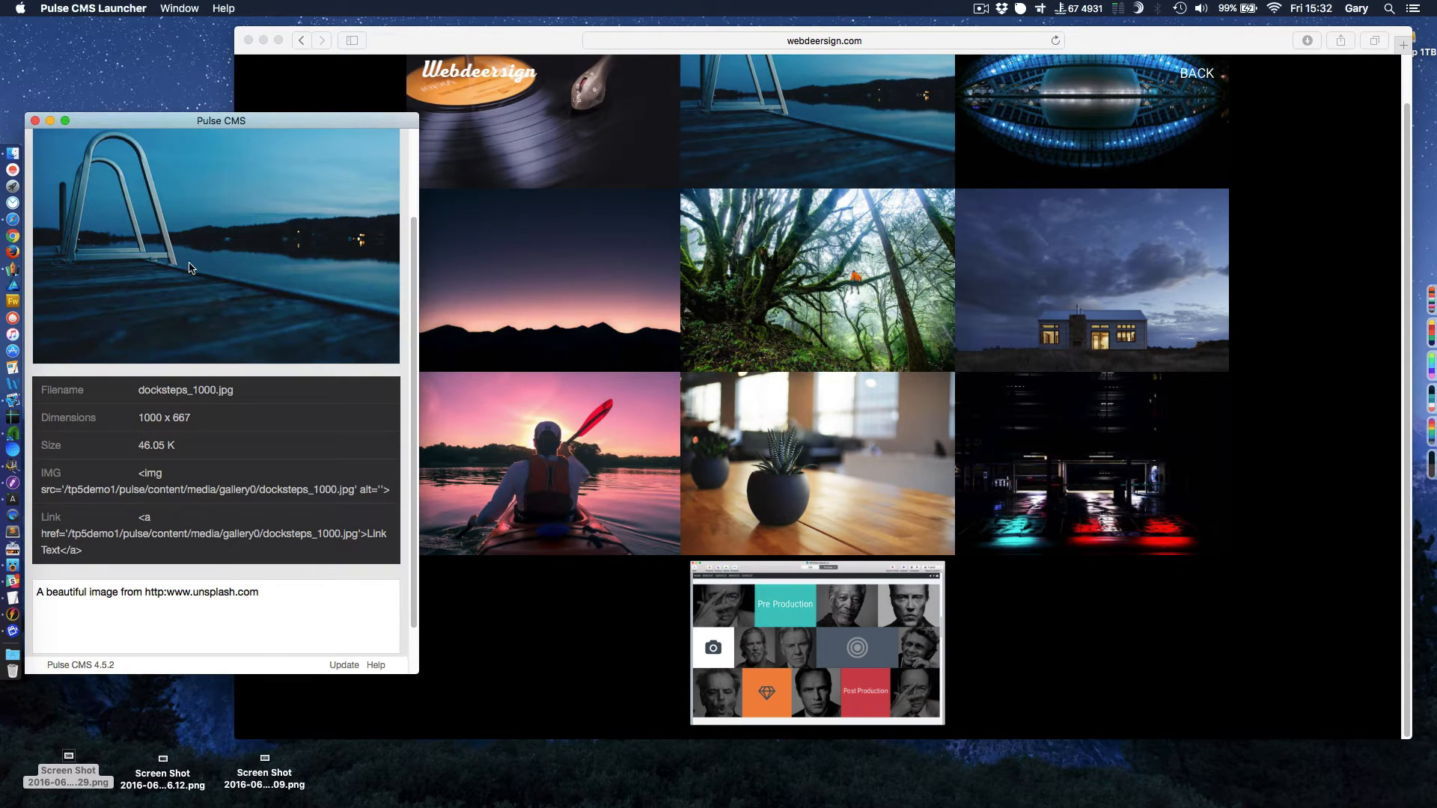
{"action": "scroll", "coordinate": [195, 270], "scroll_direction": "up", "scroll_amount": 3}
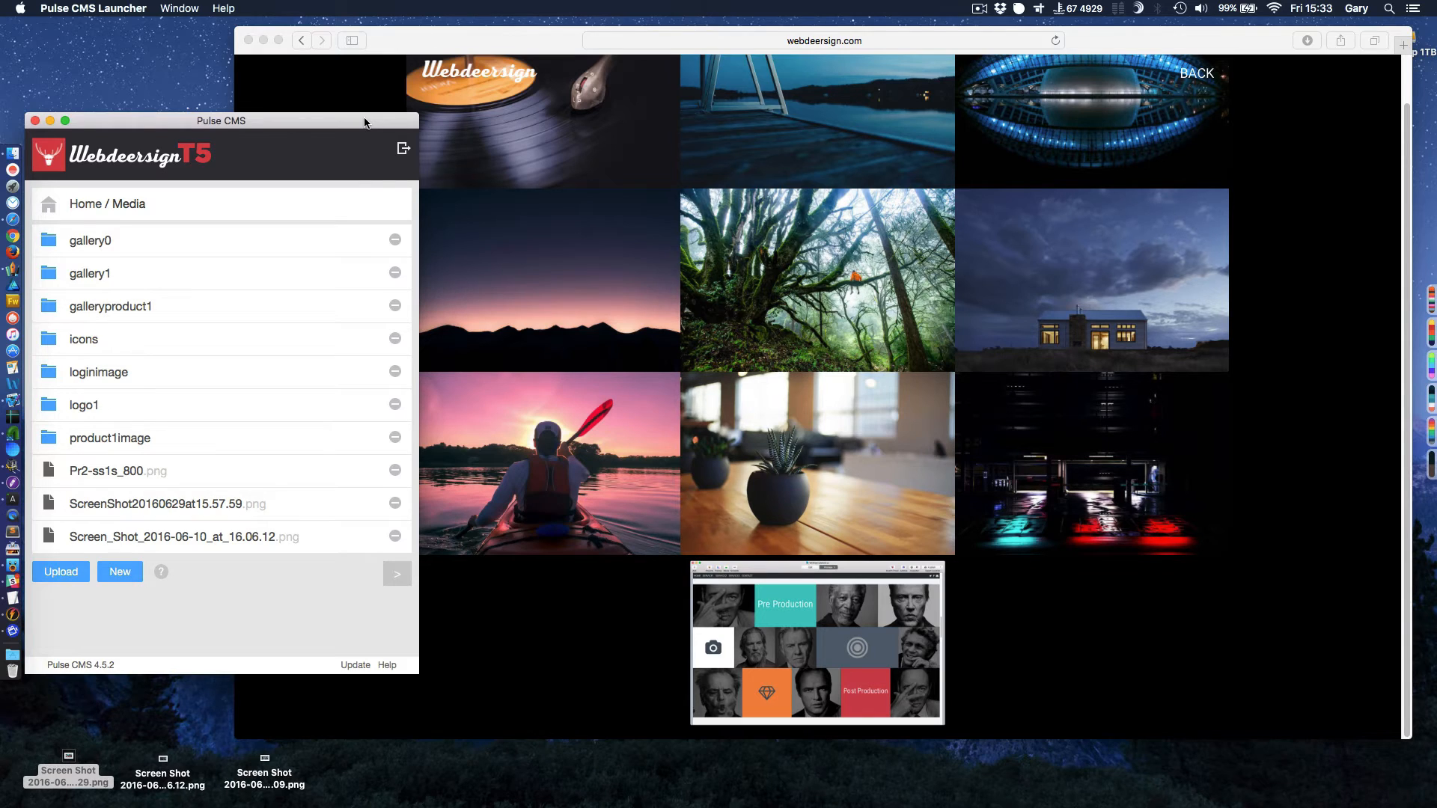
Switch to Safari, go back to the website's gallery menu, open Gallery2 and look through all its photos.
{"action": "left_click", "coordinate": [498, 37]}
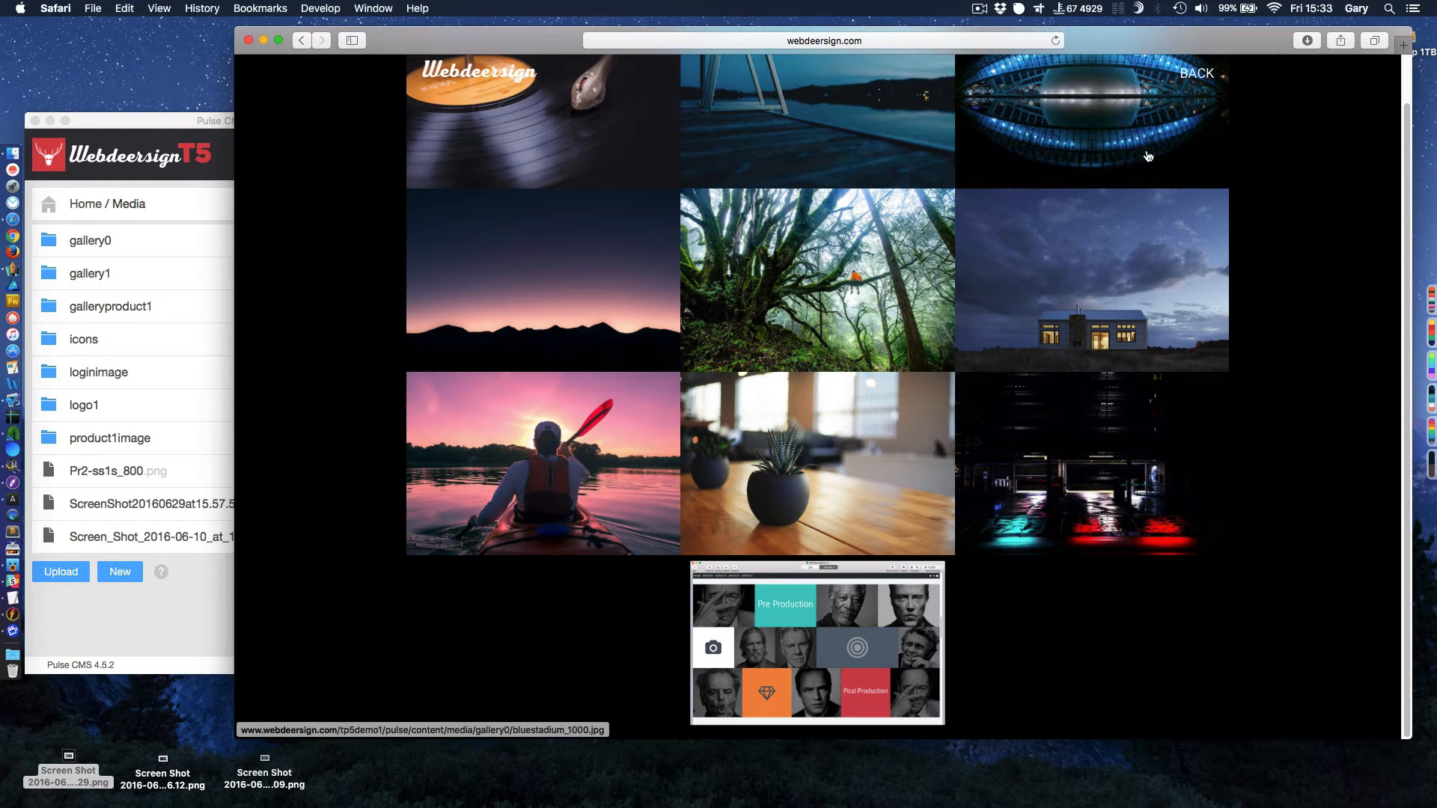
{"action": "scroll", "coordinate": [1148, 155], "scroll_direction": "up", "scroll_amount": 2}
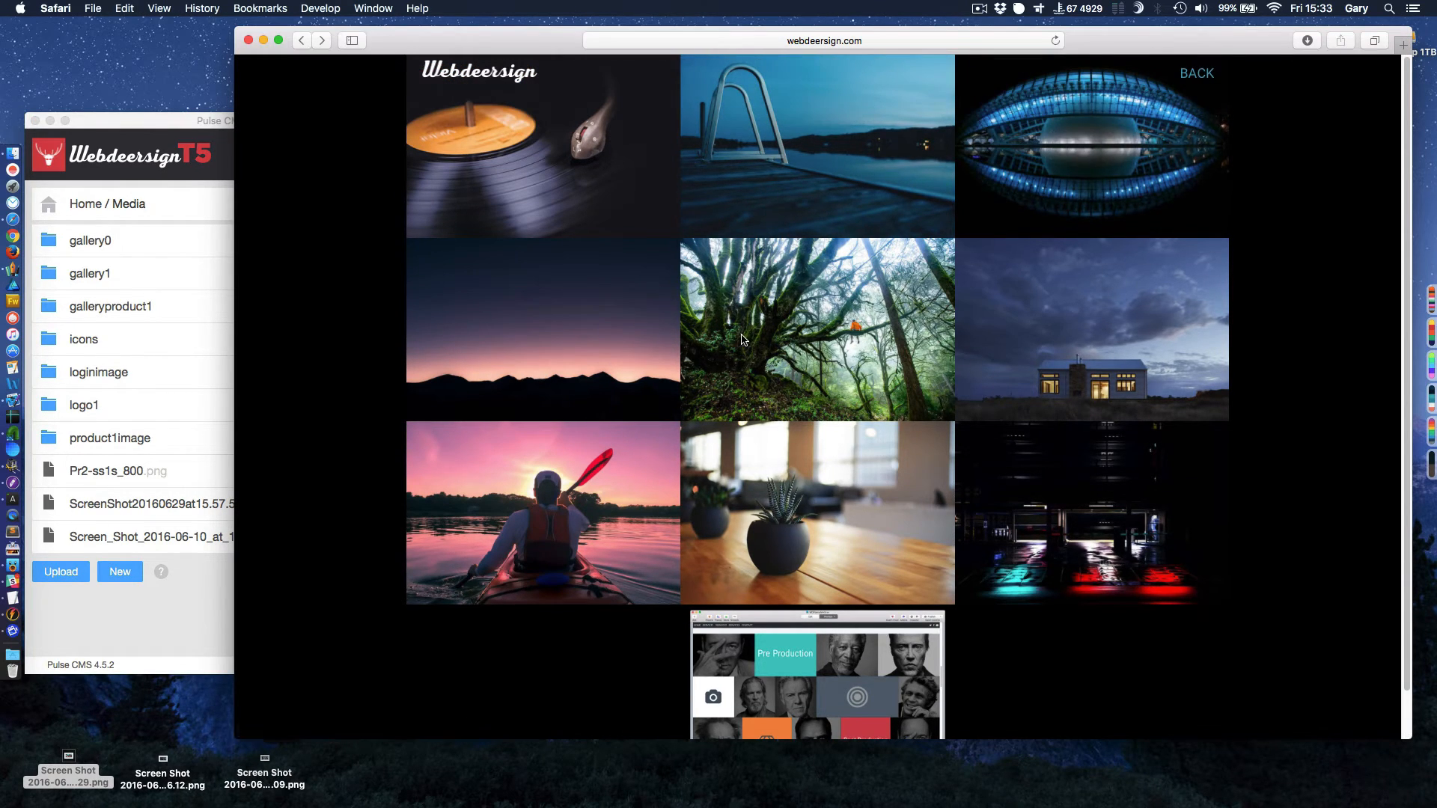
{"action": "key", "text": "super+bracketleft"}
{"action": "left_click", "coordinate": [826, 391]}
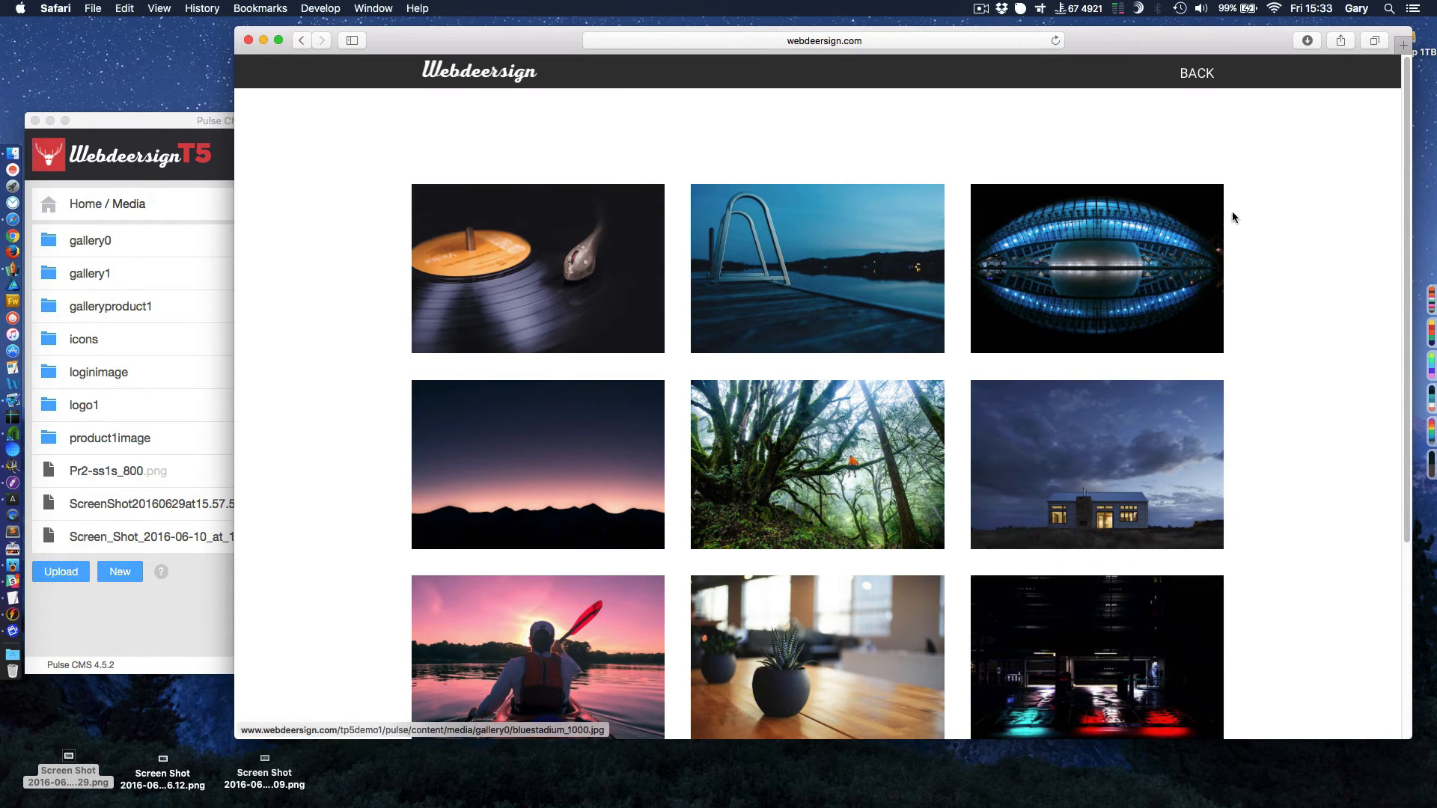
{"action": "scroll", "coordinate": [580, 465], "scroll_direction": "down", "scroll_amount": 5}
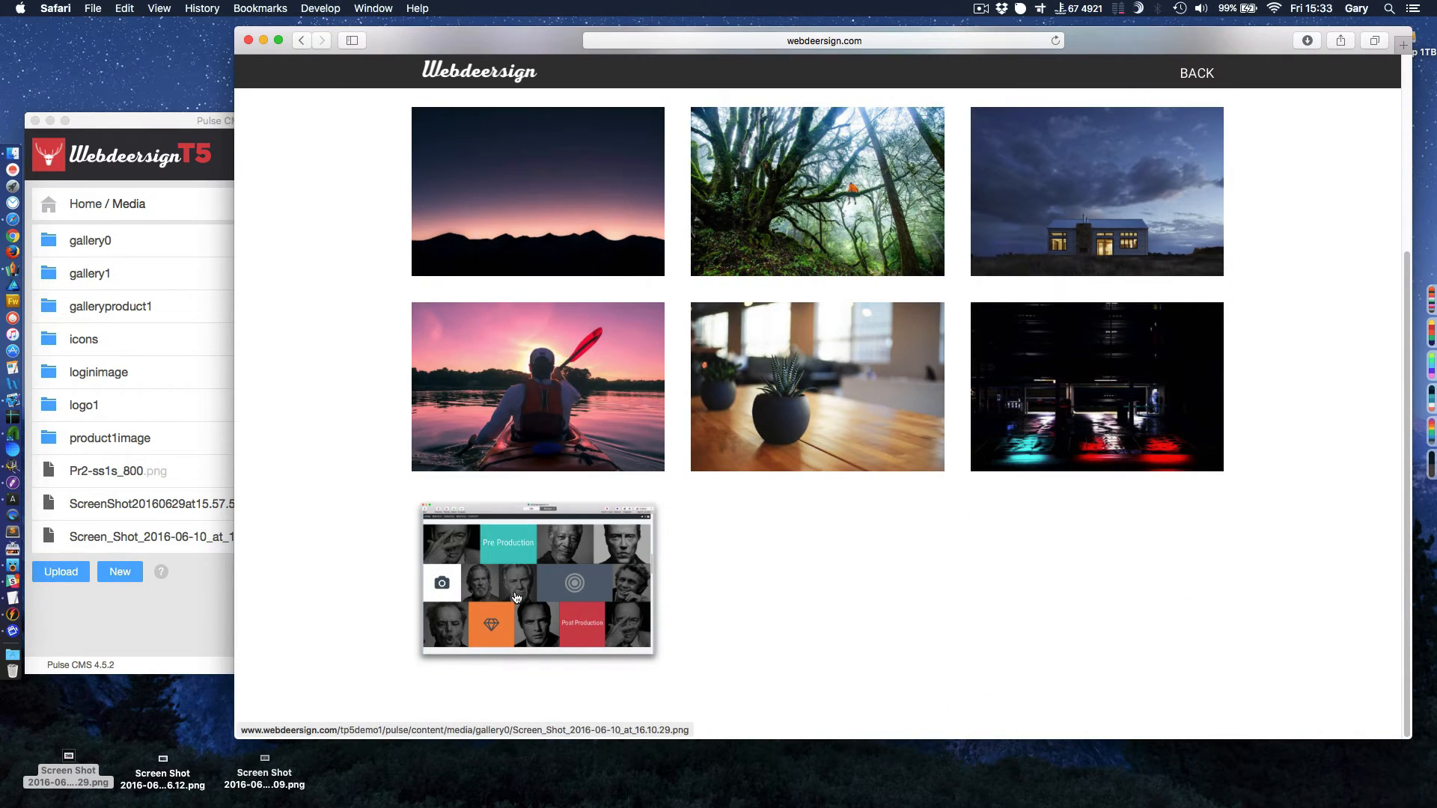
{"action": "scroll", "coordinate": [748, 344], "scroll_direction": "up", "scroll_amount": 5}
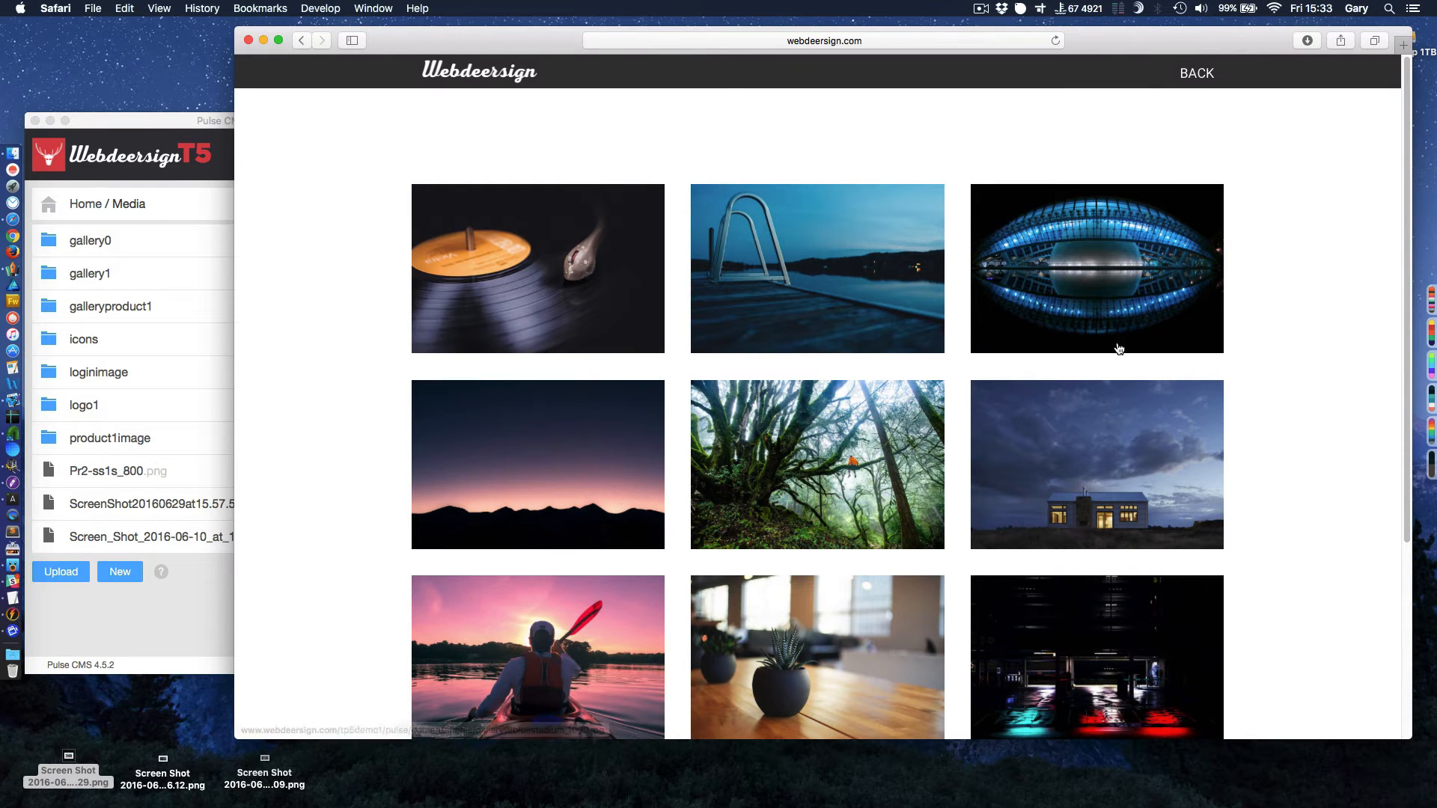
View the blue stadium photo enlarged with its caption, hide the thumbnail strip, close the photo and return to the gallery menu.
{"action": "left_click", "coordinate": [1128, 316]}
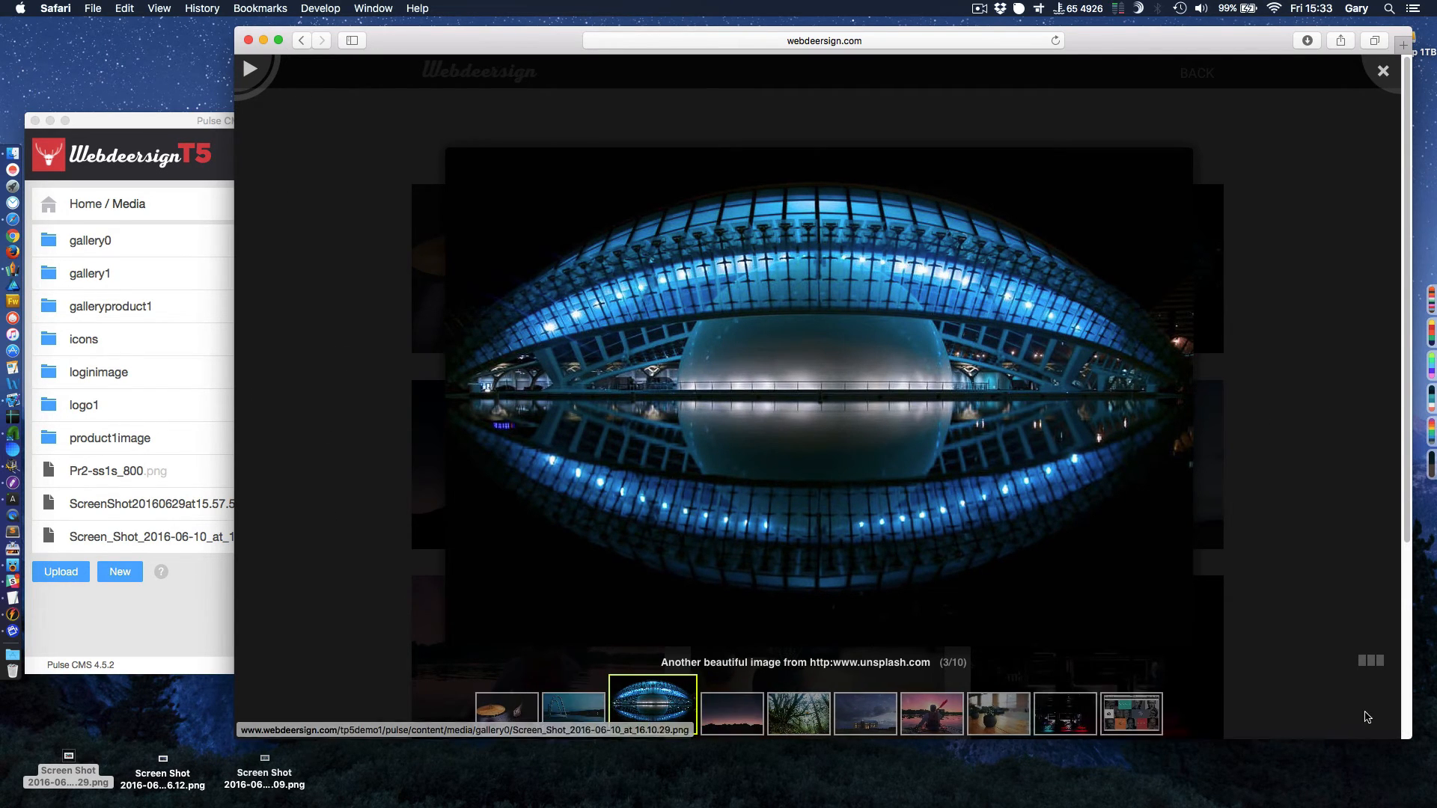
{"action": "left_click", "coordinate": [1370, 661]}
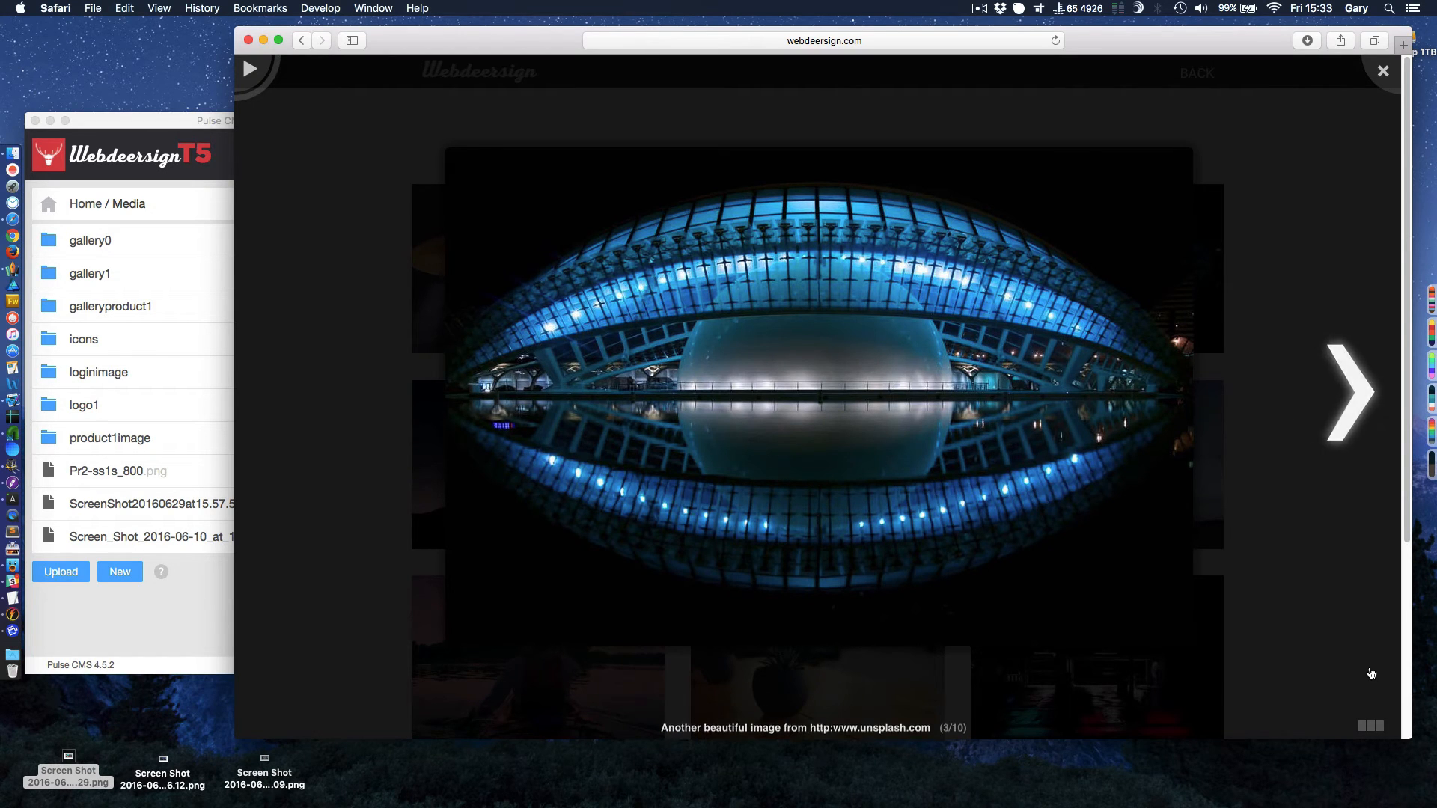
{"action": "left_click", "coordinate": [1371, 672]}
{"action": "left_click", "coordinate": [1384, 77]}
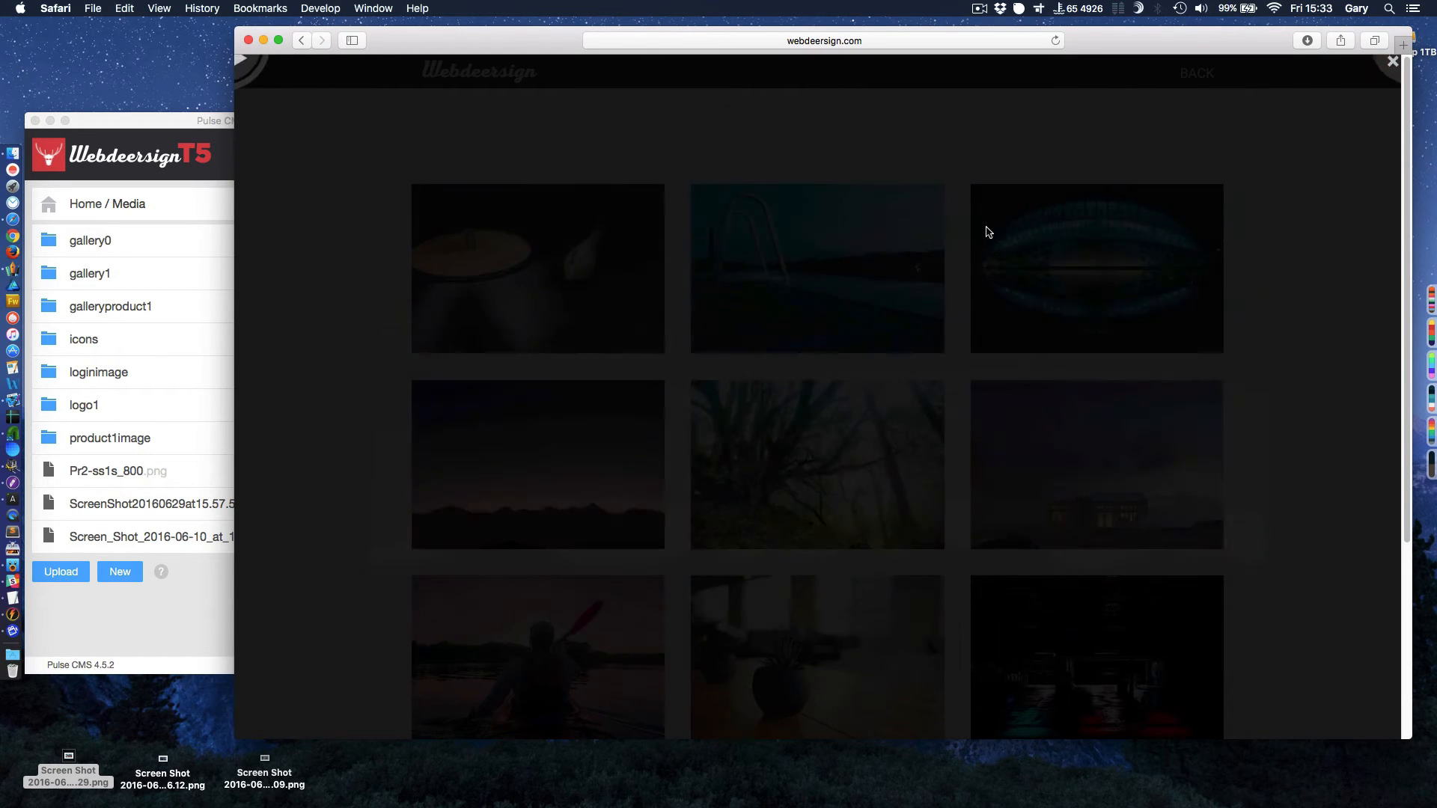
{"action": "left_click", "coordinate": [1193, 78]}
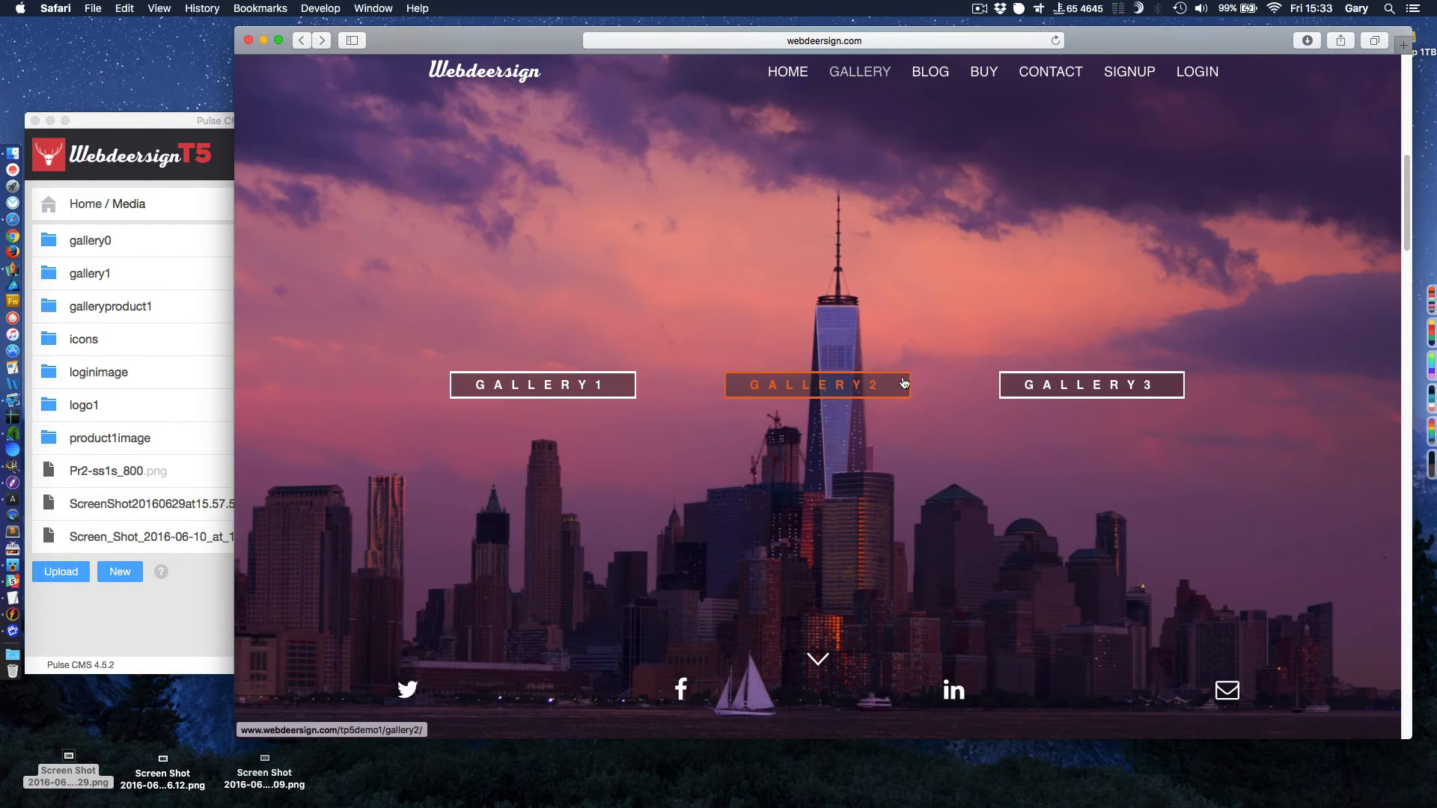
Open Gallery3 and step through its slideshow from the turntable photo to the forest photo.
{"action": "left_click", "coordinate": [1068, 380]}
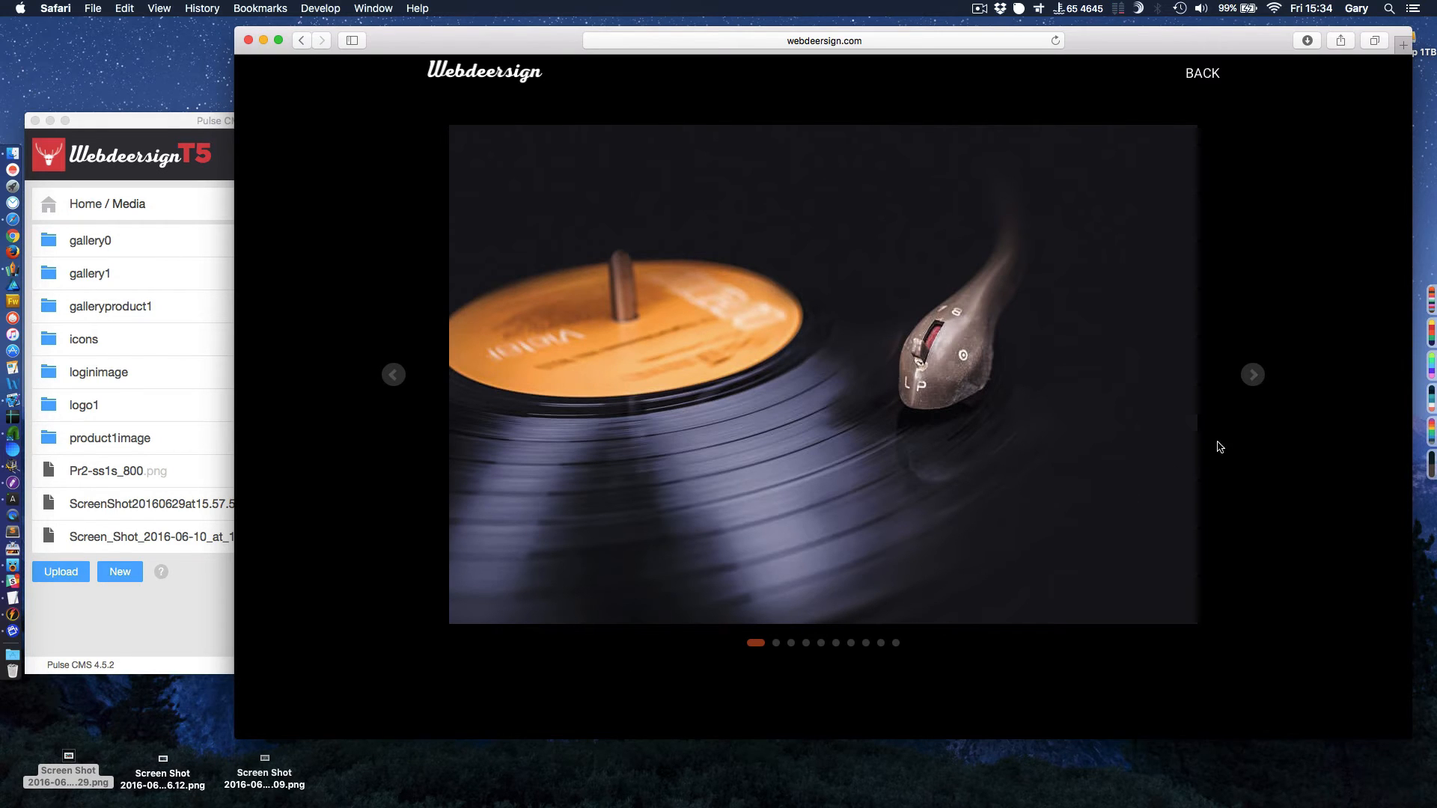
{"action": "left_click", "coordinate": [1255, 376]}
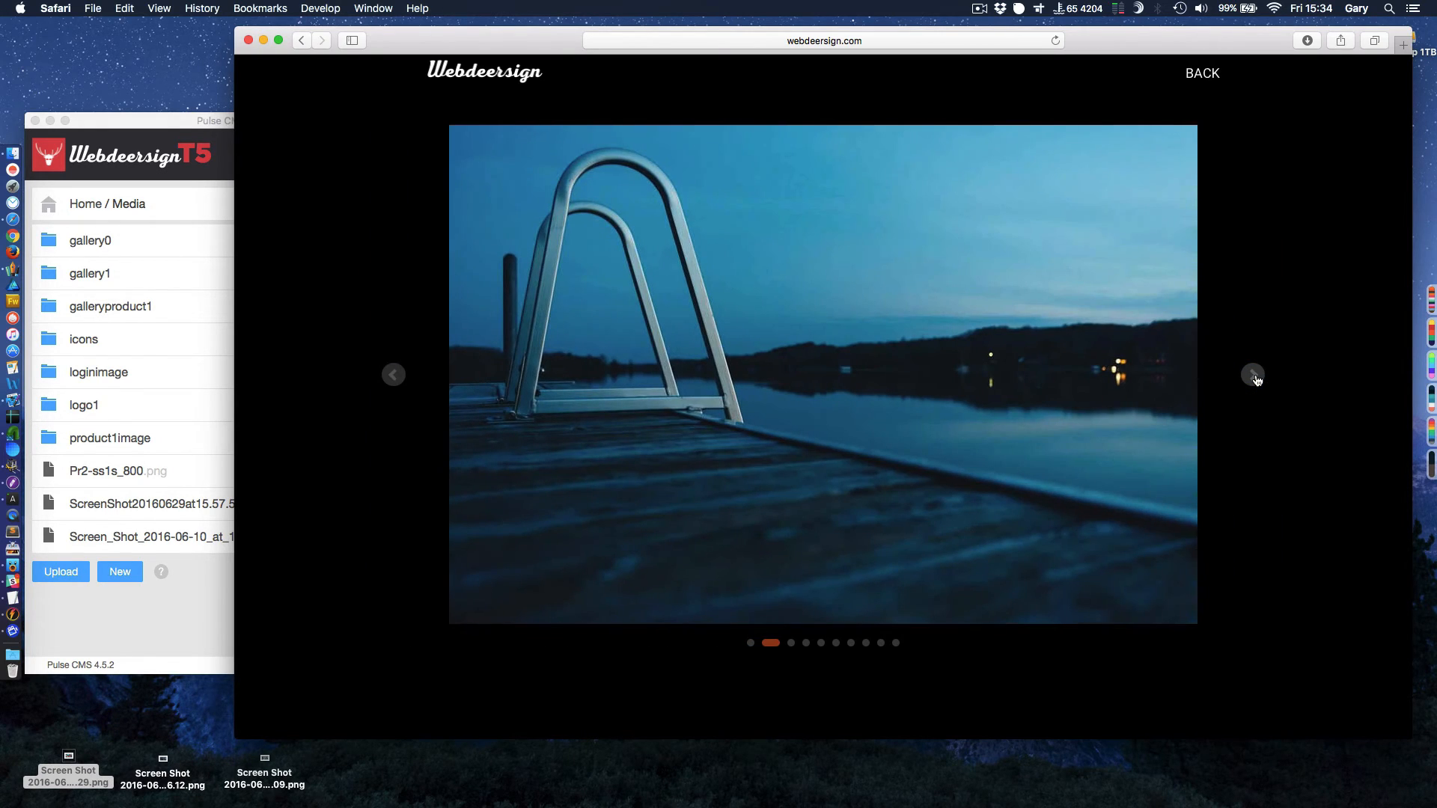
{"action": "left_click", "coordinate": [1254, 376]}
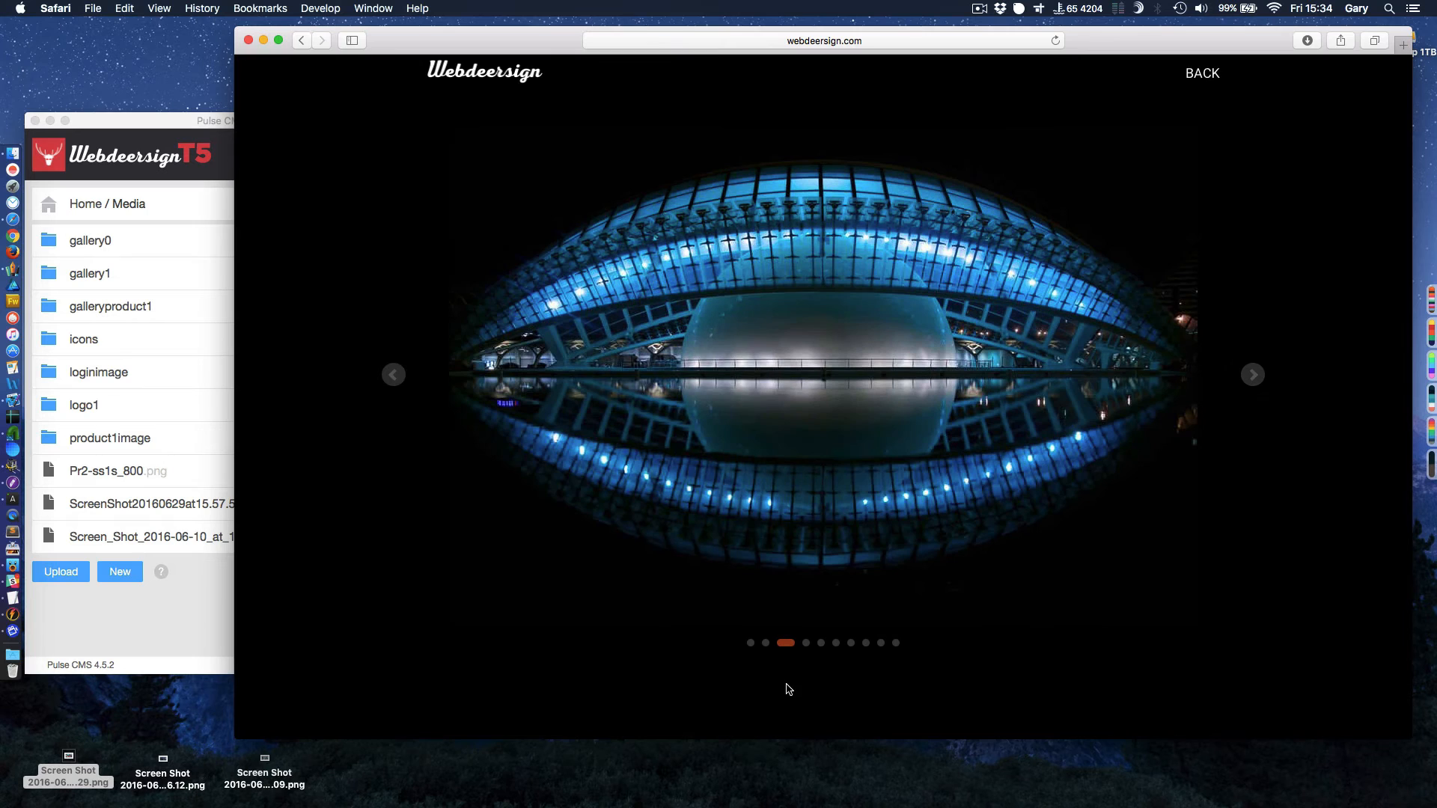
{"action": "left_click", "coordinate": [806, 643]}
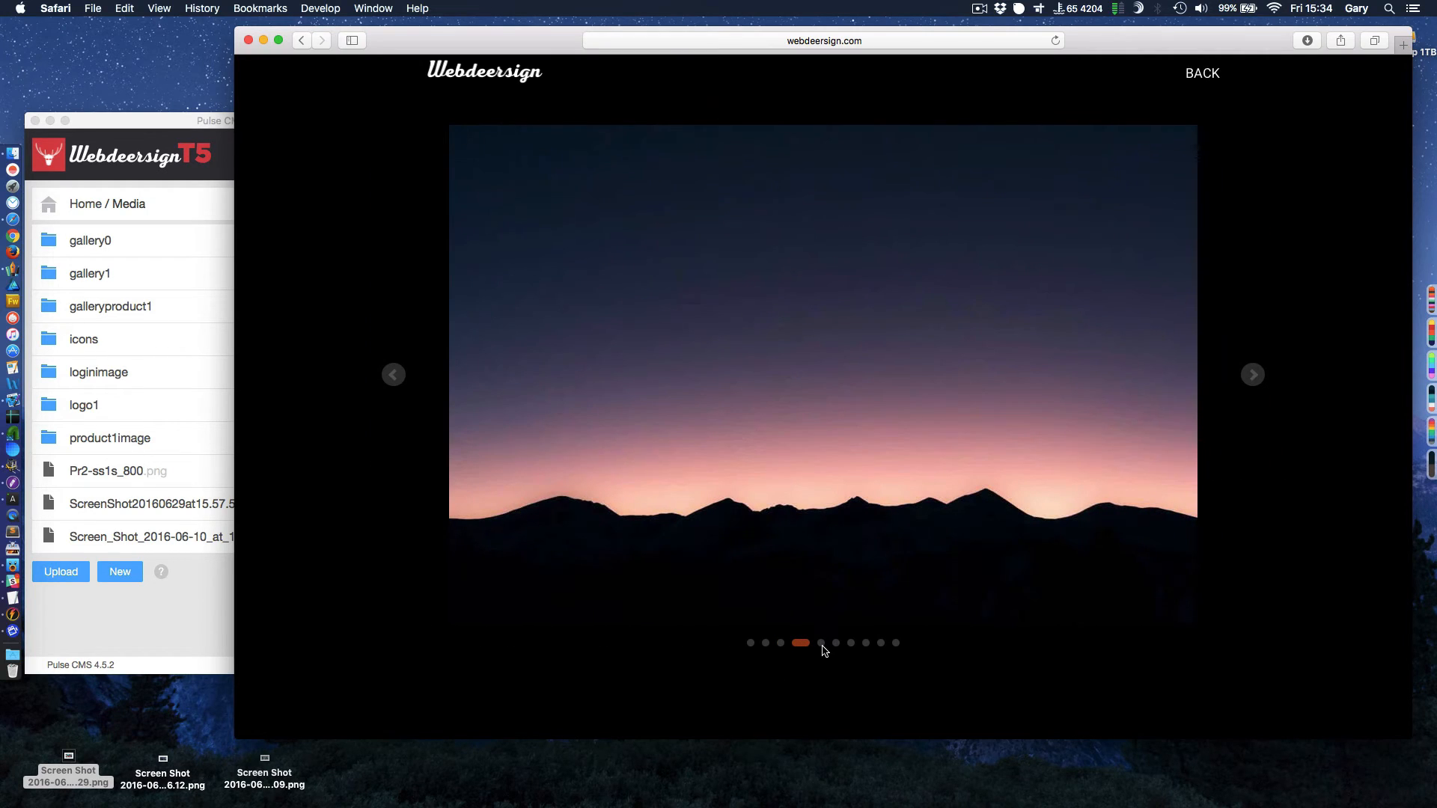
{"action": "left_click", "coordinate": [822, 647]}
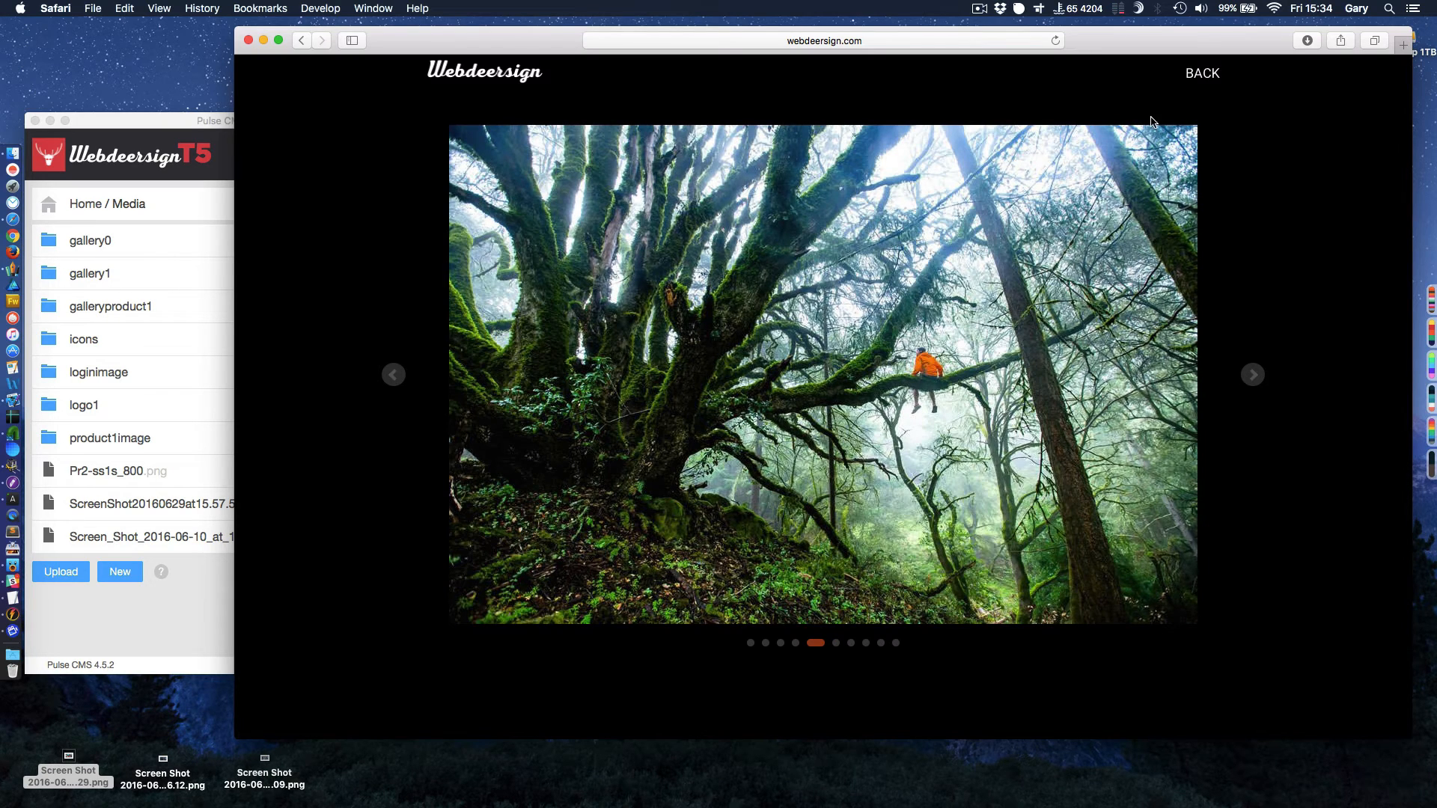
Leave Gallery3, open the website's blog from its Blog section and look through the first posts.
{"action": "left_click", "coordinate": [1193, 79]}
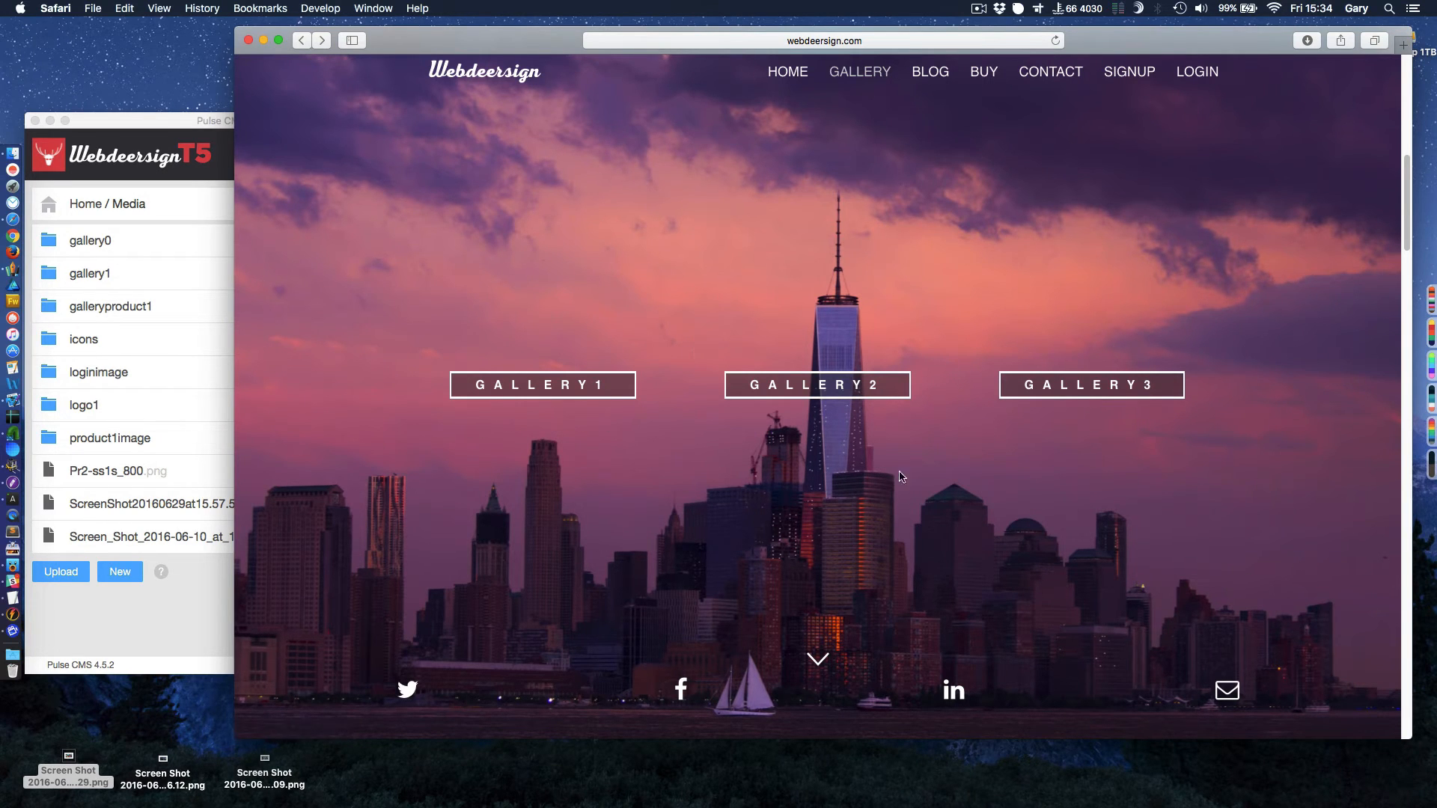
{"action": "left_click", "coordinate": [941, 74]}
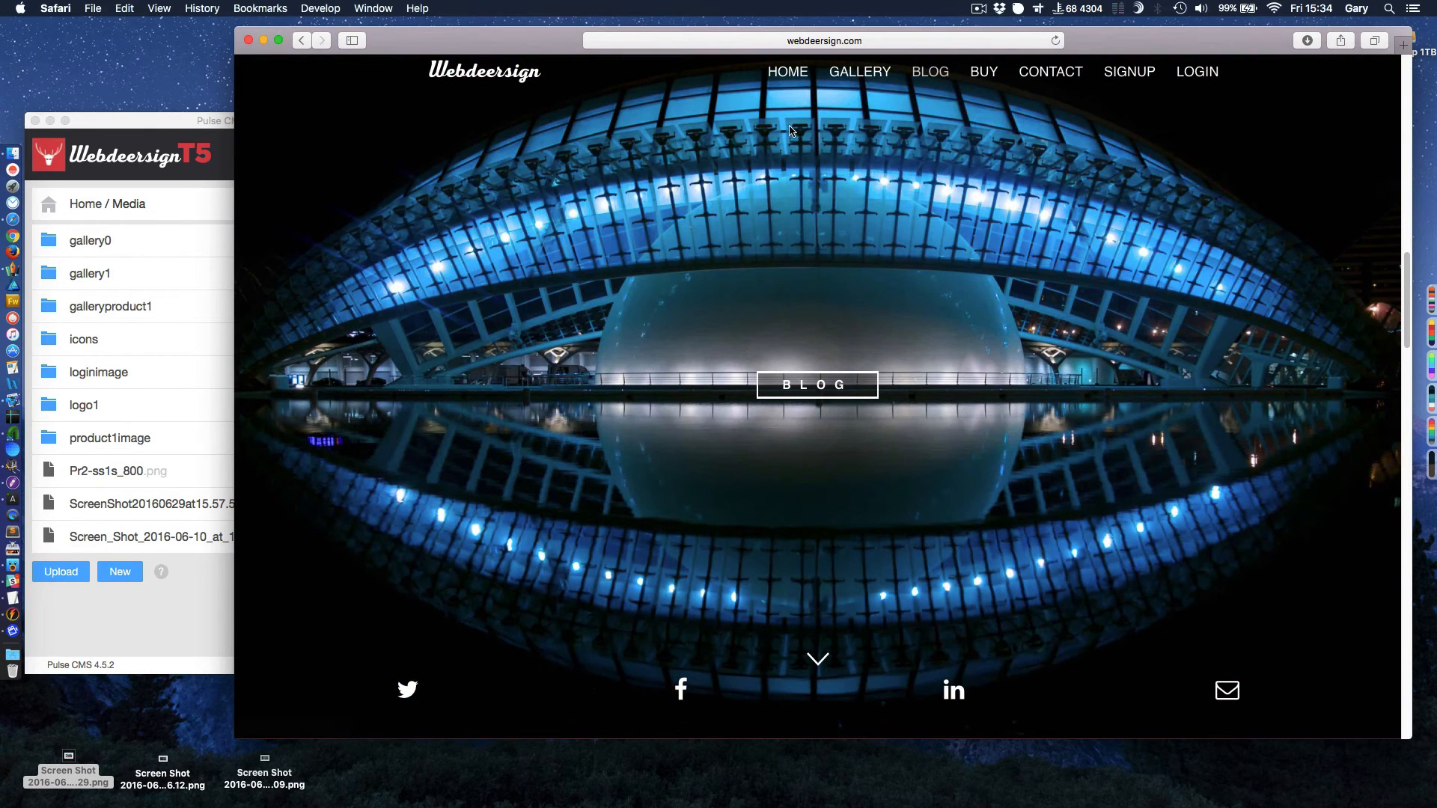
{"action": "left_click", "coordinate": [809, 388]}
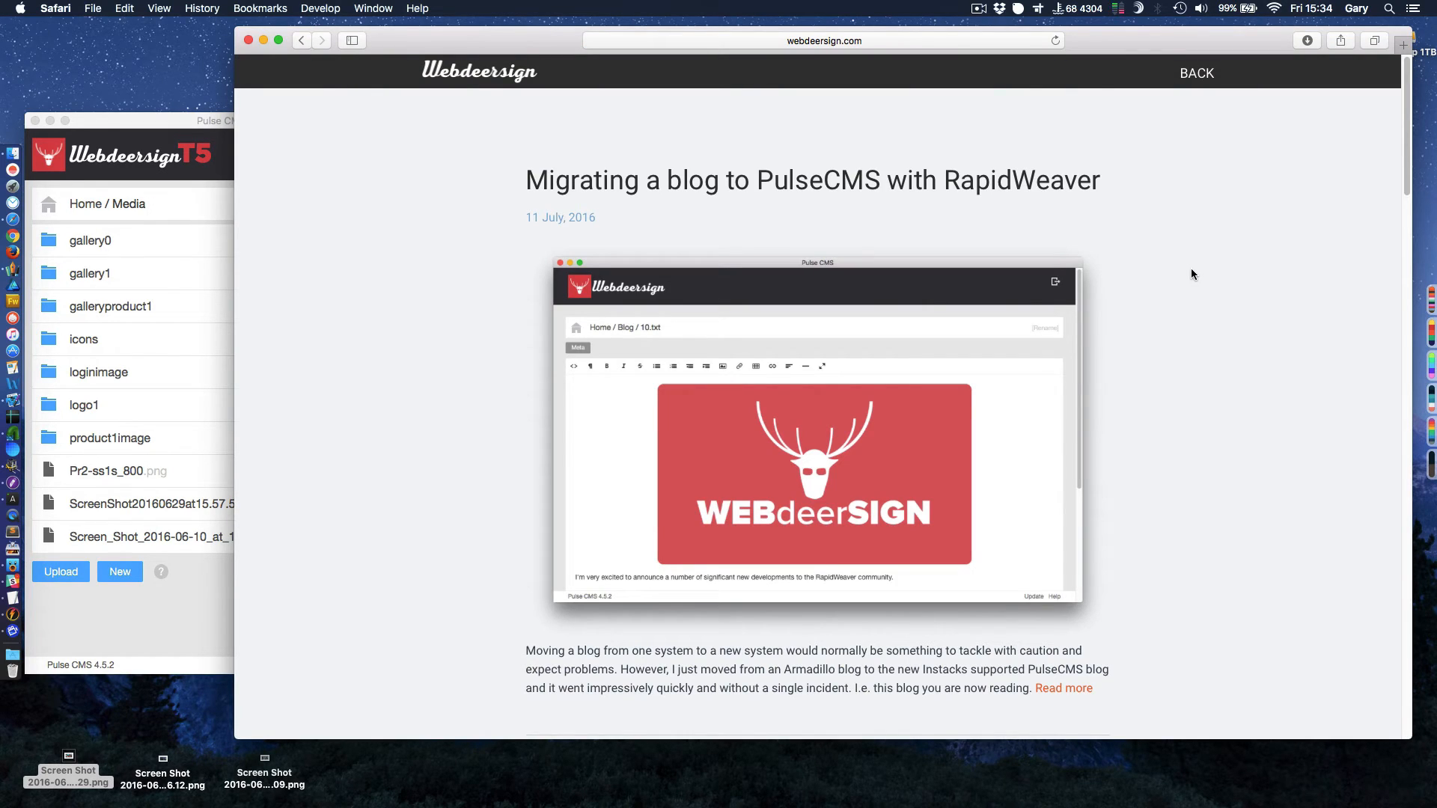
{"action": "scroll", "coordinate": [1134, 288], "scroll_direction": "down", "scroll_amount": 10}
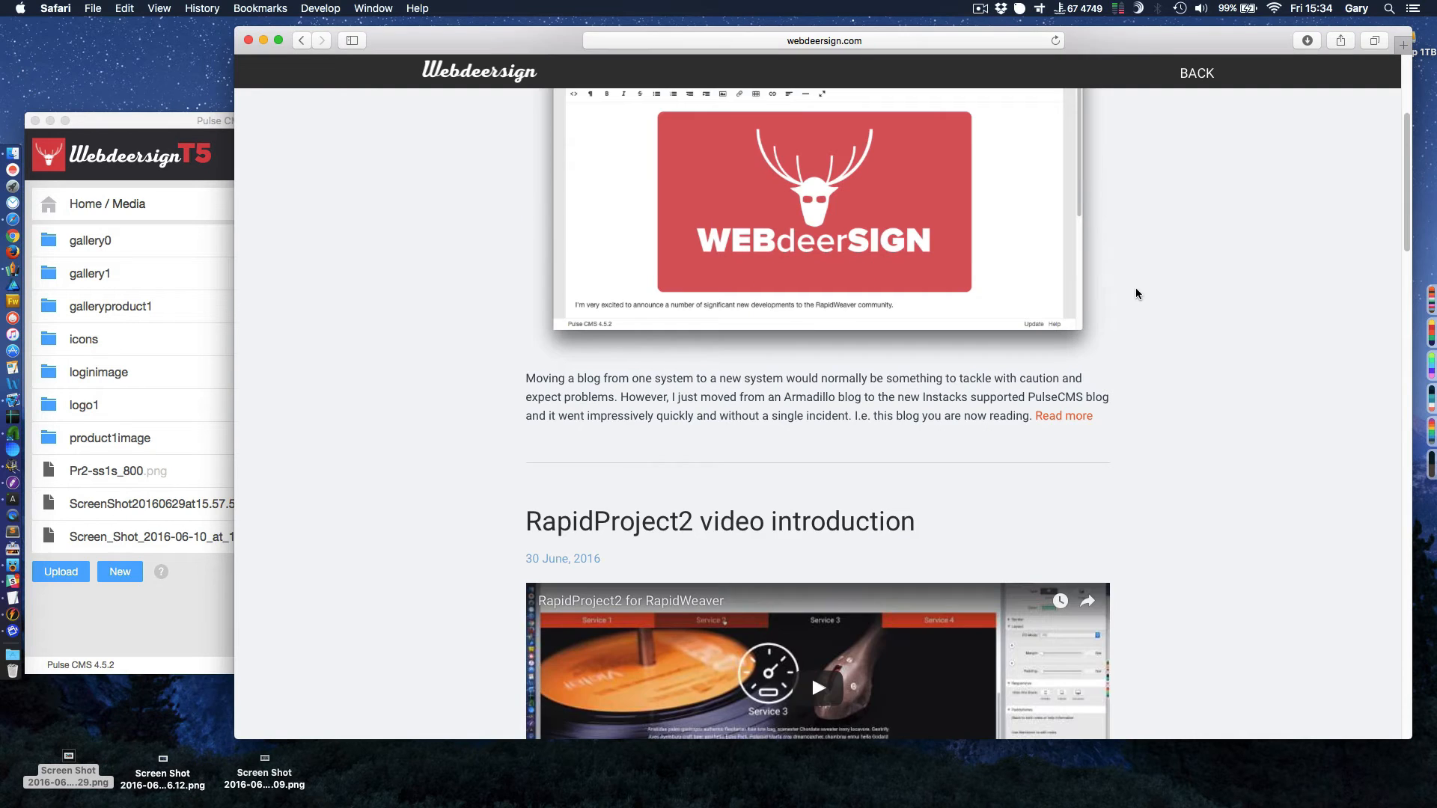
Open the full "Migrating a blog to PulseCMS with RapidWeaver" post, read it to the end and return to the blog list.
{"action": "scroll", "coordinate": [1141, 288], "scroll_direction": "up", "scroll_amount": 5}
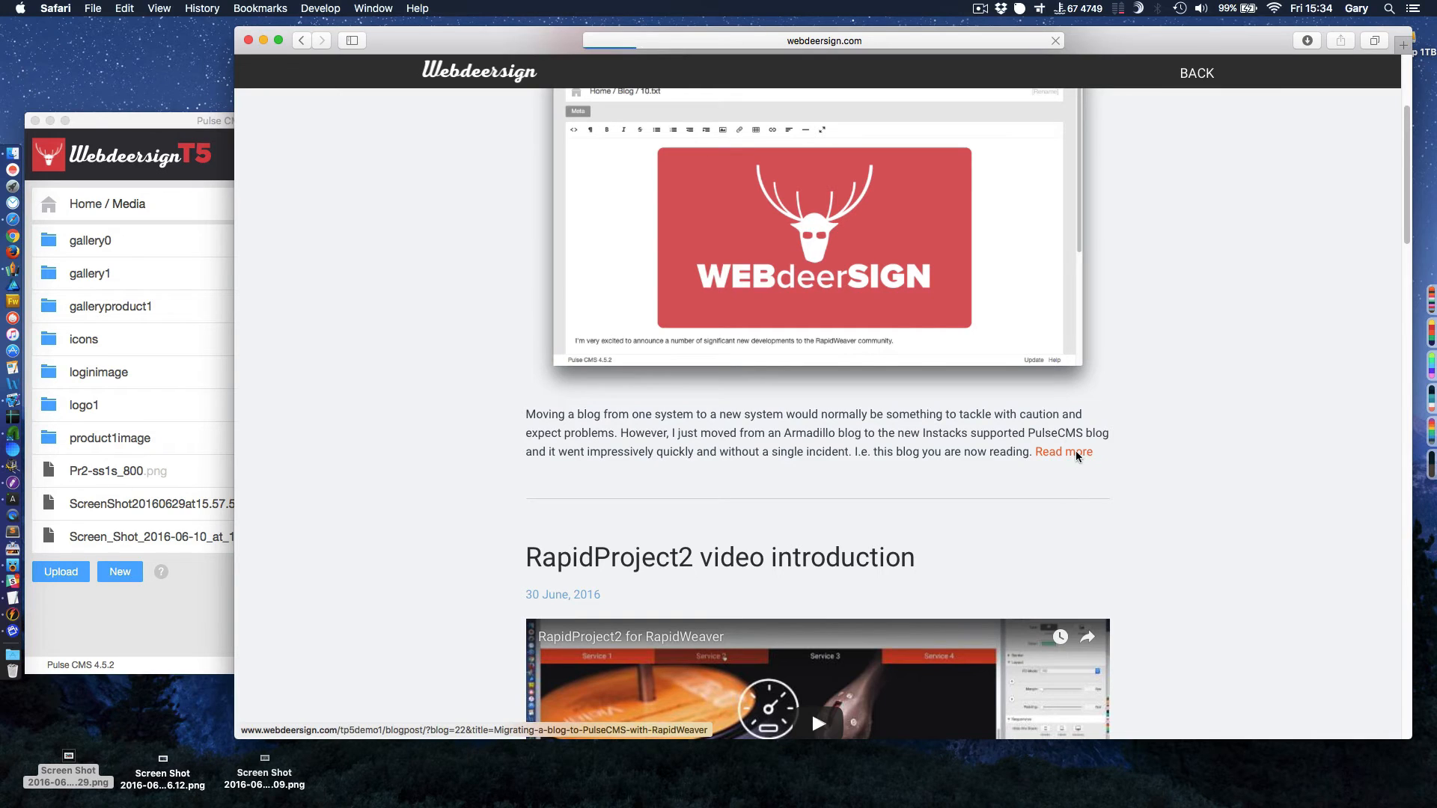
{"action": "scroll", "coordinate": [1208, 348], "scroll_direction": "down", "scroll_amount": 8}
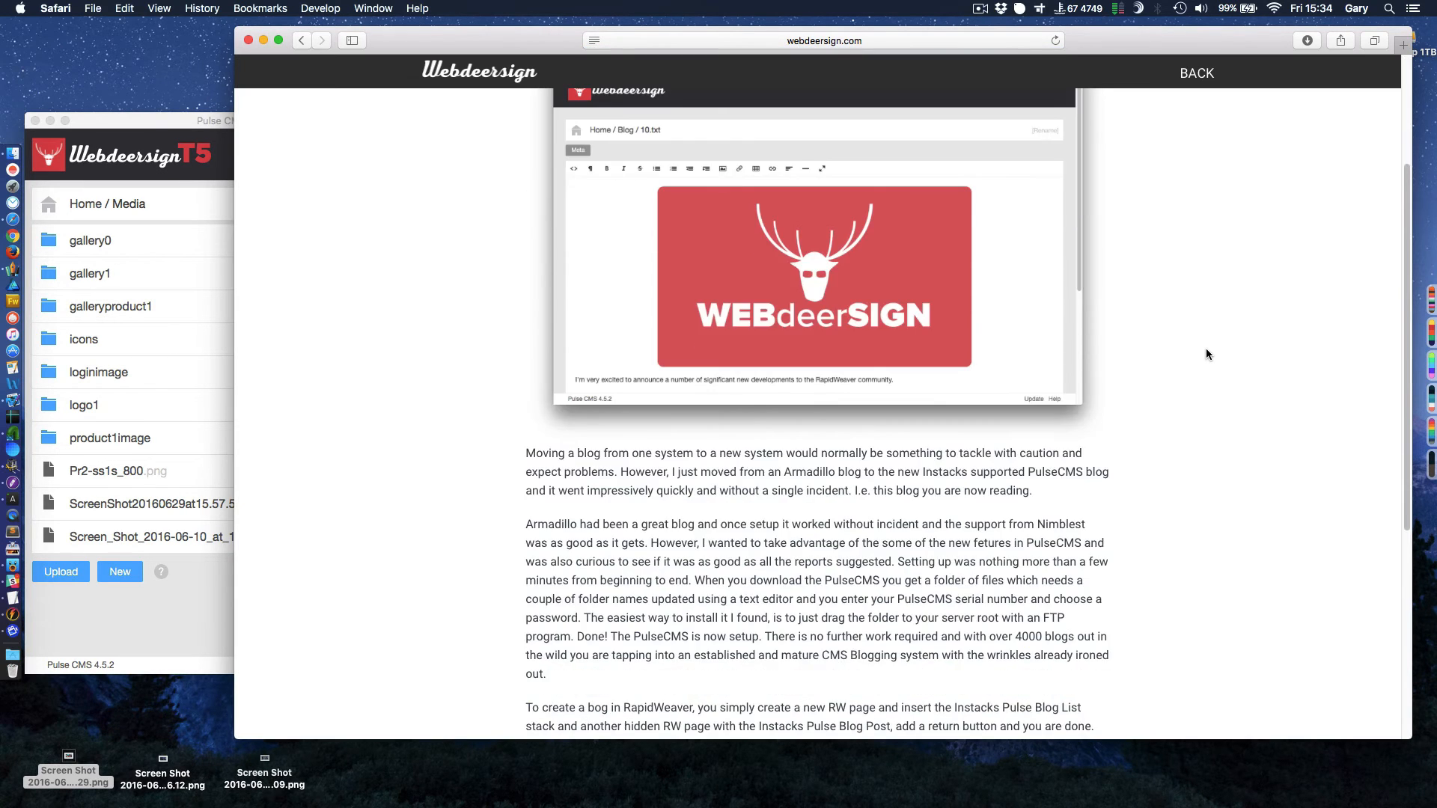
{"action": "scroll", "coordinate": [1204, 351], "scroll_direction": "down", "scroll_amount": 3}
{"action": "scroll", "coordinate": [1205, 352], "scroll_direction": "up", "scroll_amount": 12}
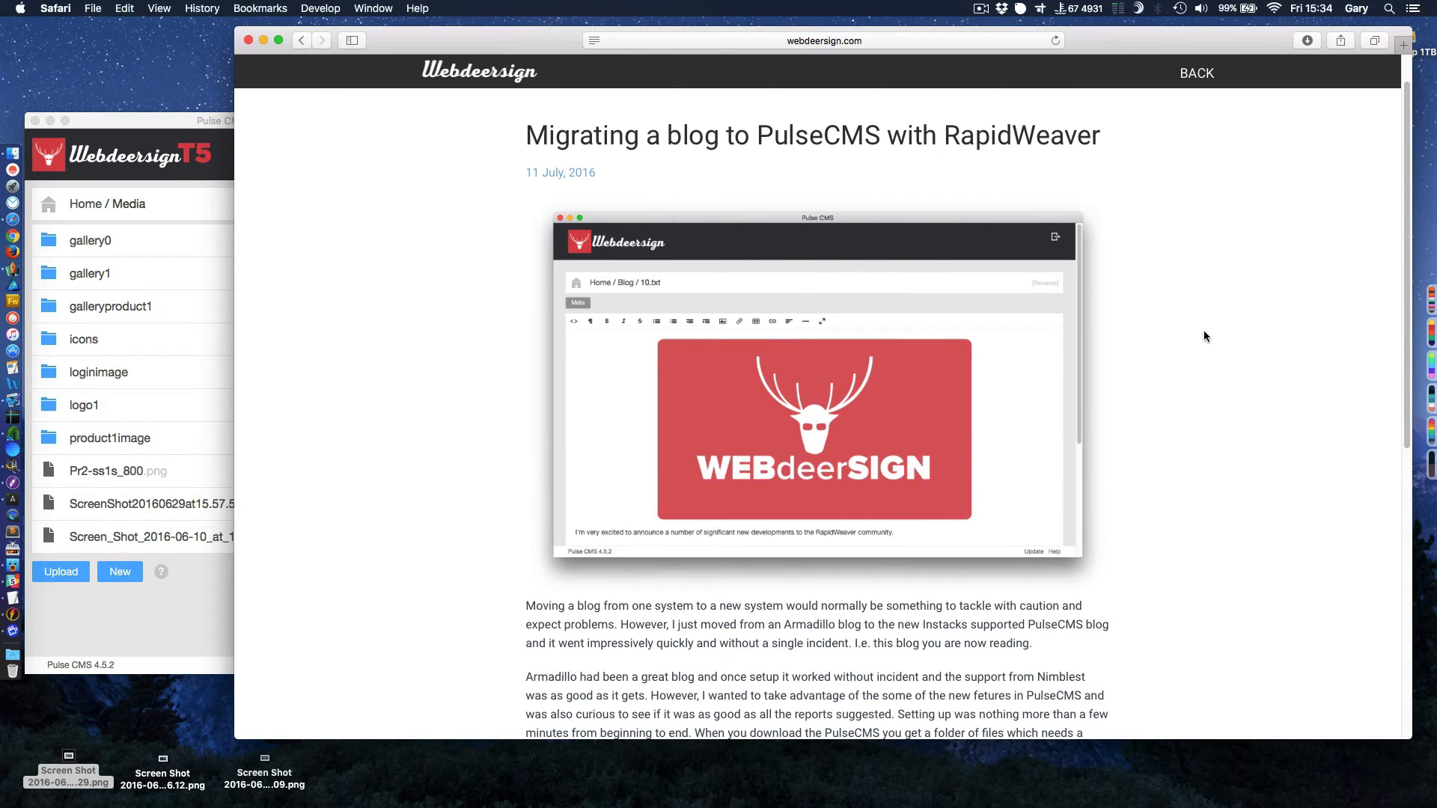
{"action": "scroll", "coordinate": [1203, 333], "scroll_direction": "down", "scroll_amount": 10}
{"action": "scroll", "coordinate": [1204, 335], "scroll_direction": "down", "scroll_amount": 2}
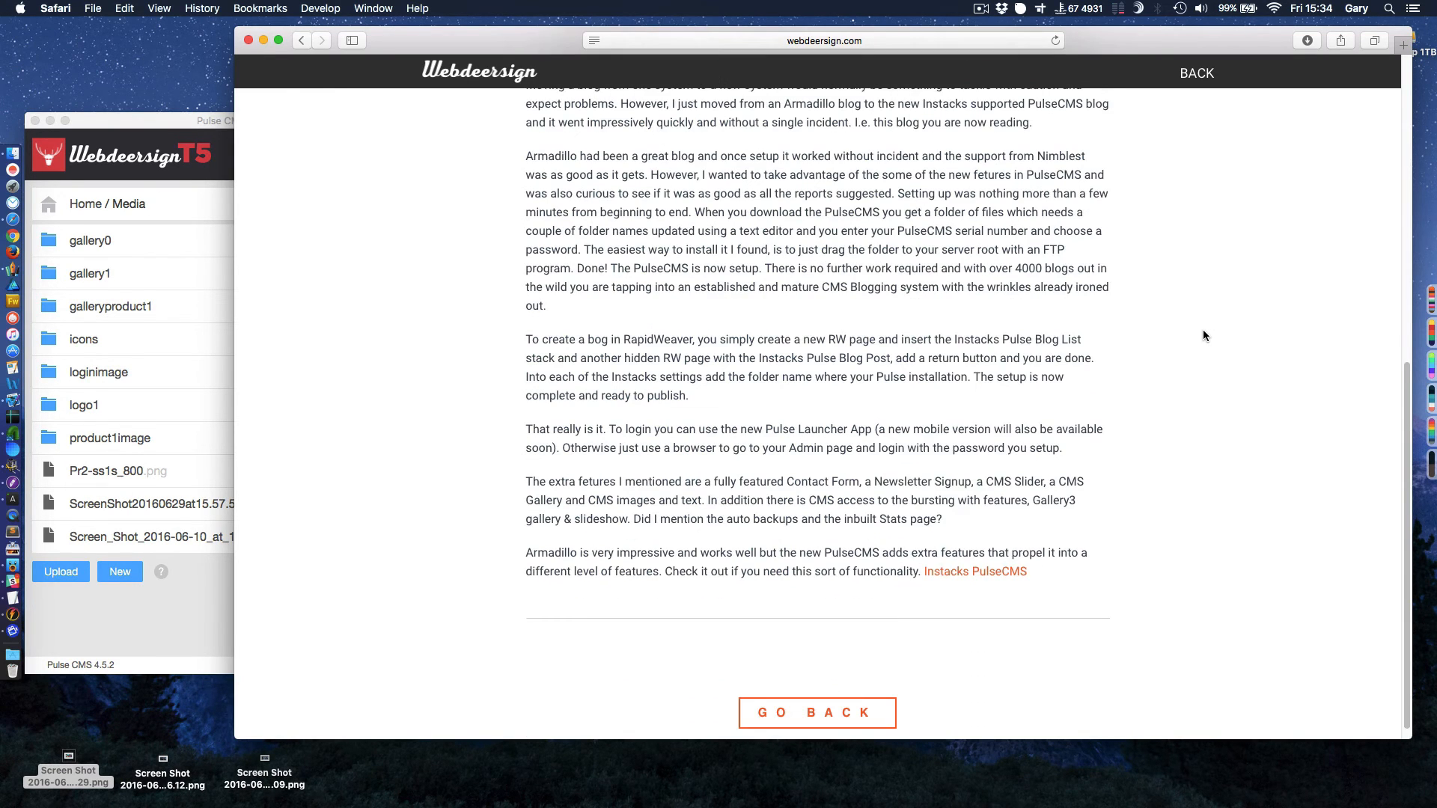
{"action": "left_click", "coordinate": [865, 698]}
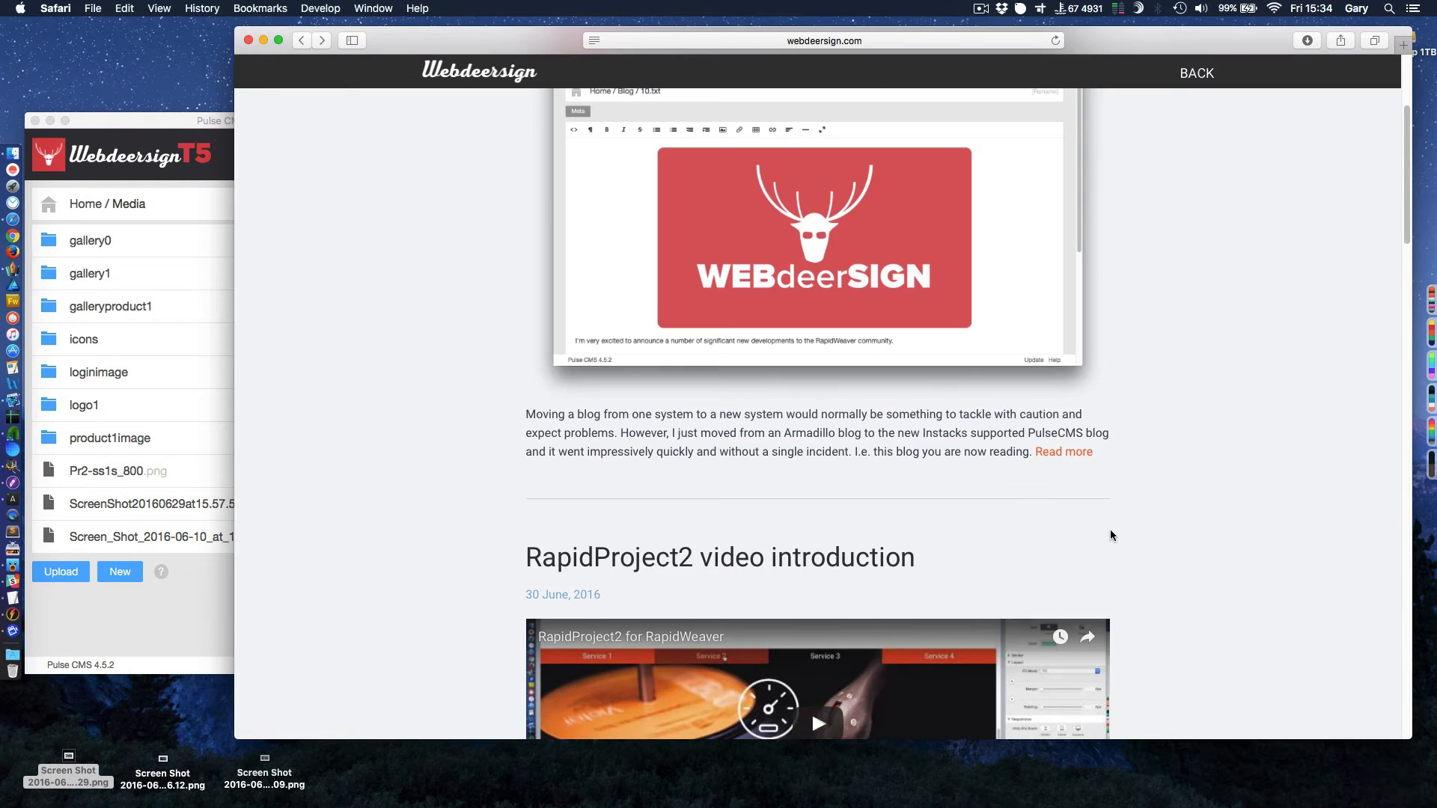
{"action": "scroll", "coordinate": [1153, 528], "scroll_direction": "down", "scroll_amount": 4}
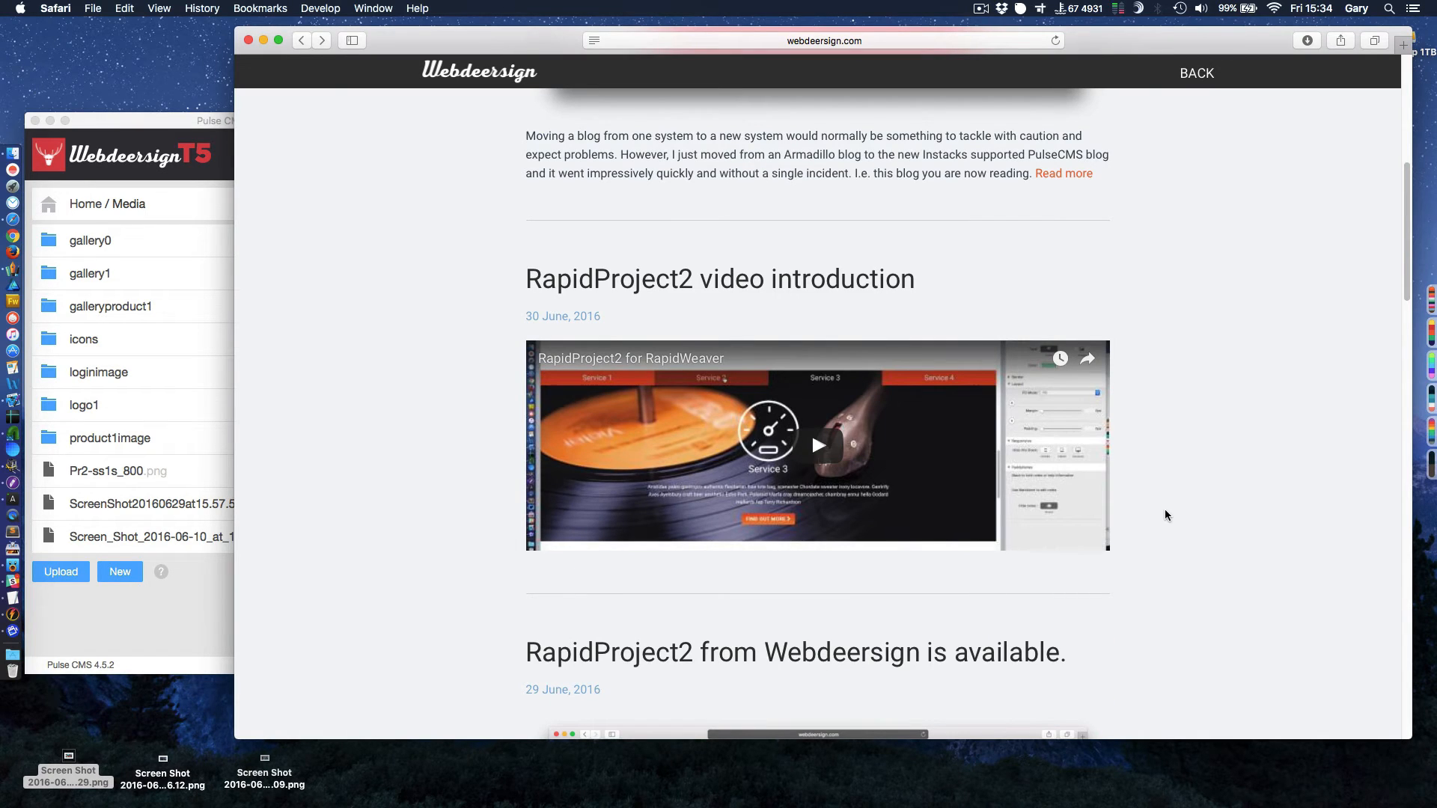
Switch to Pulse CMS, view the blog post 15.txt in the Blog folder and return to the Blog list.
{"action": "left_click", "coordinate": [82, 209]}
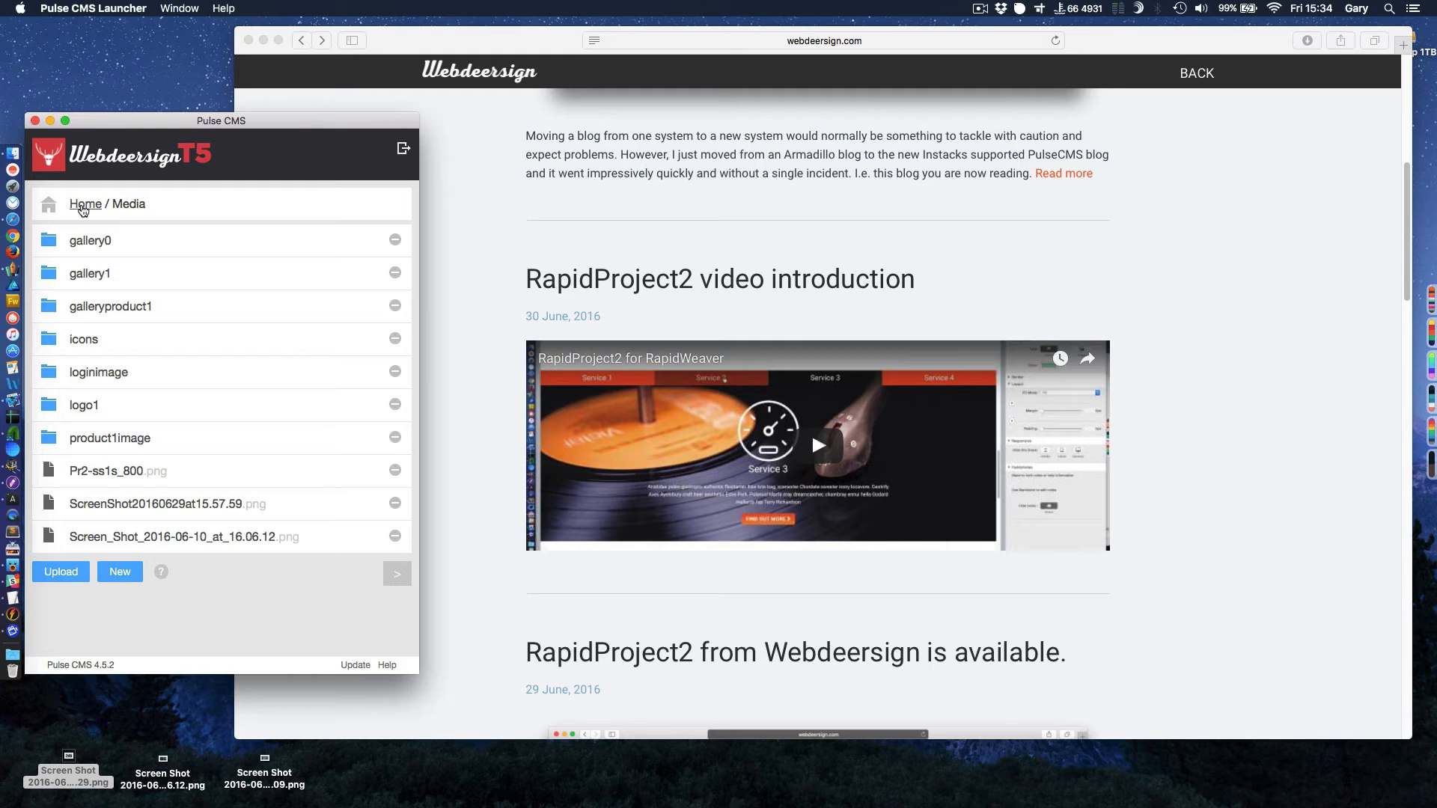
{"action": "left_click", "coordinate": [83, 204]}
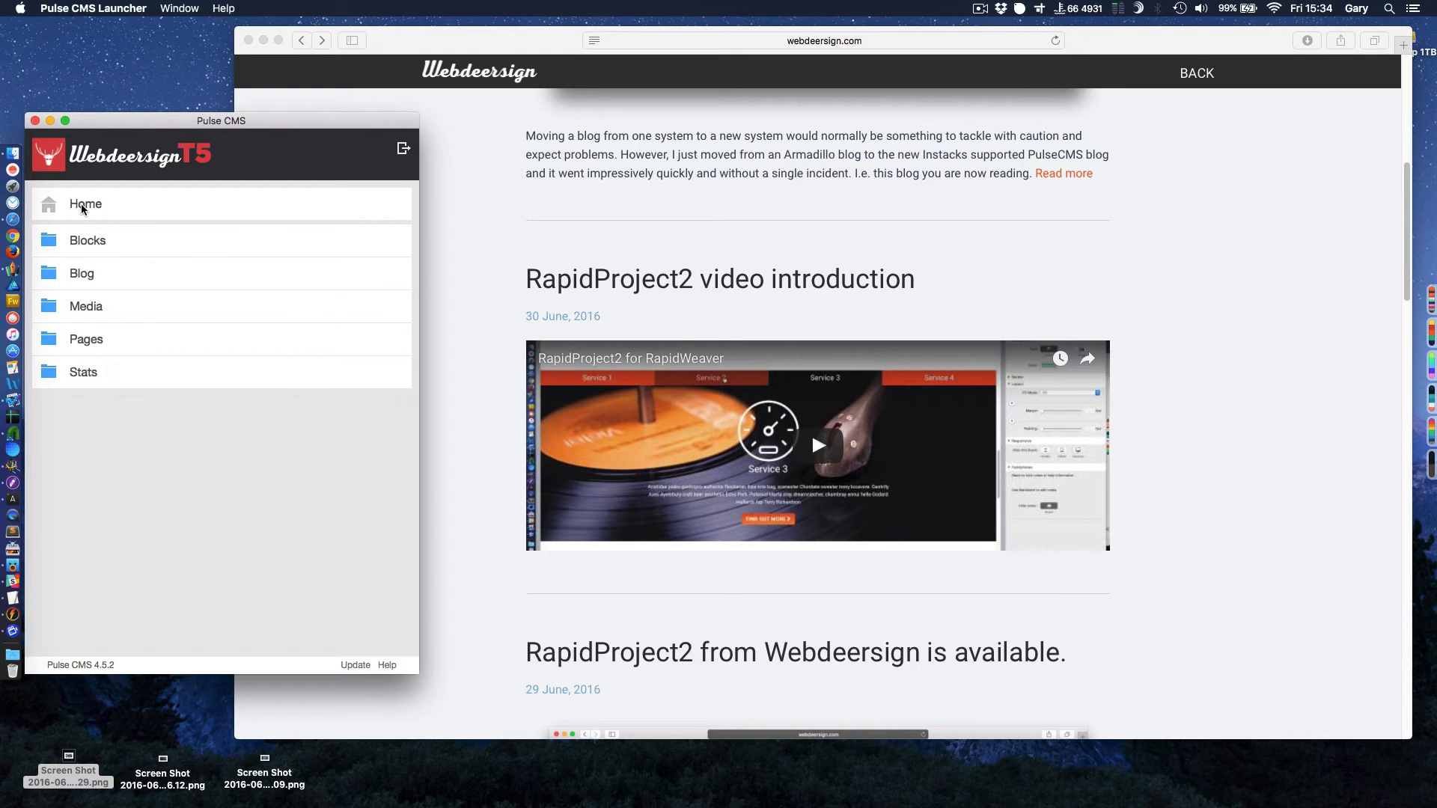
{"action": "left_click", "coordinate": [81, 276]}
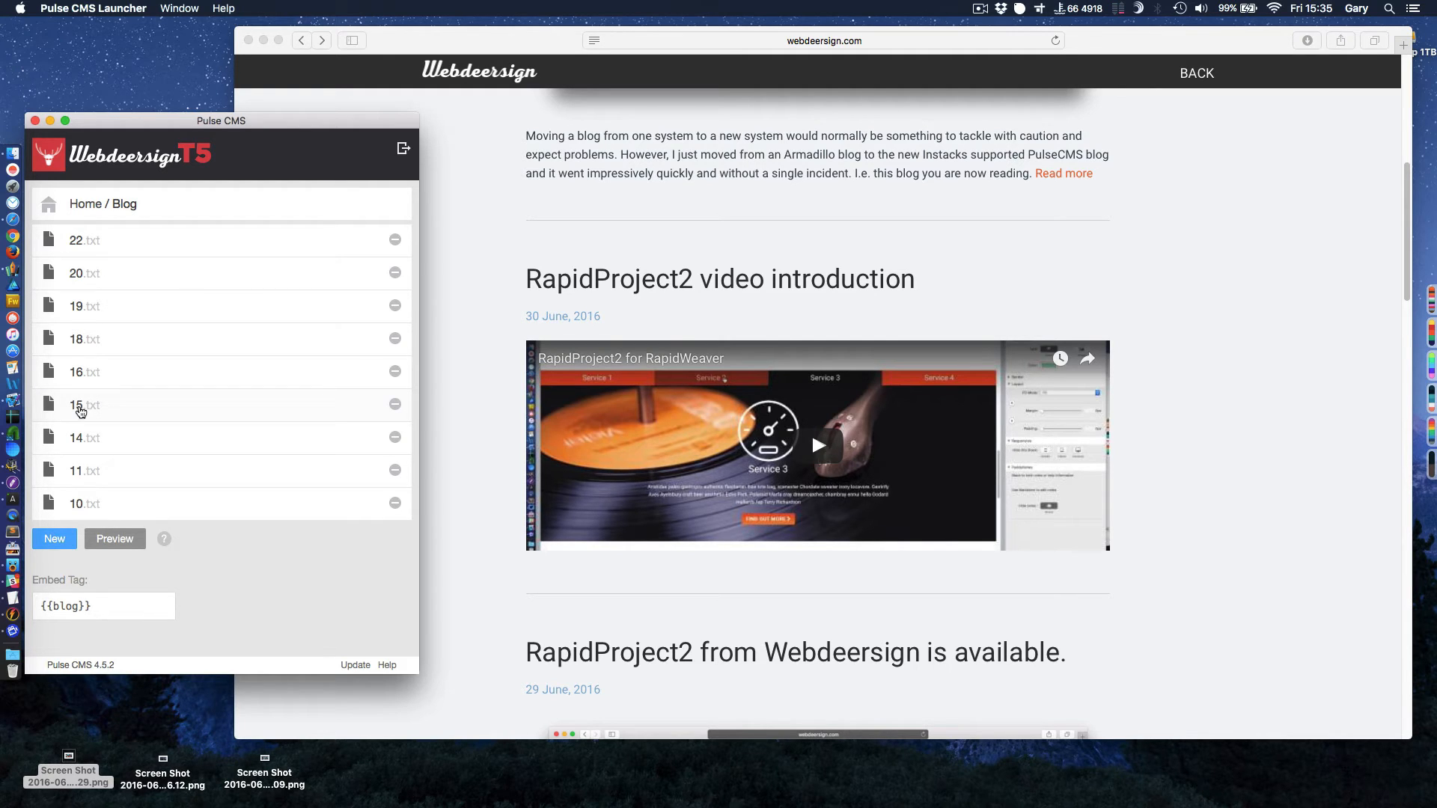
{"action": "left_click", "coordinate": [77, 405]}
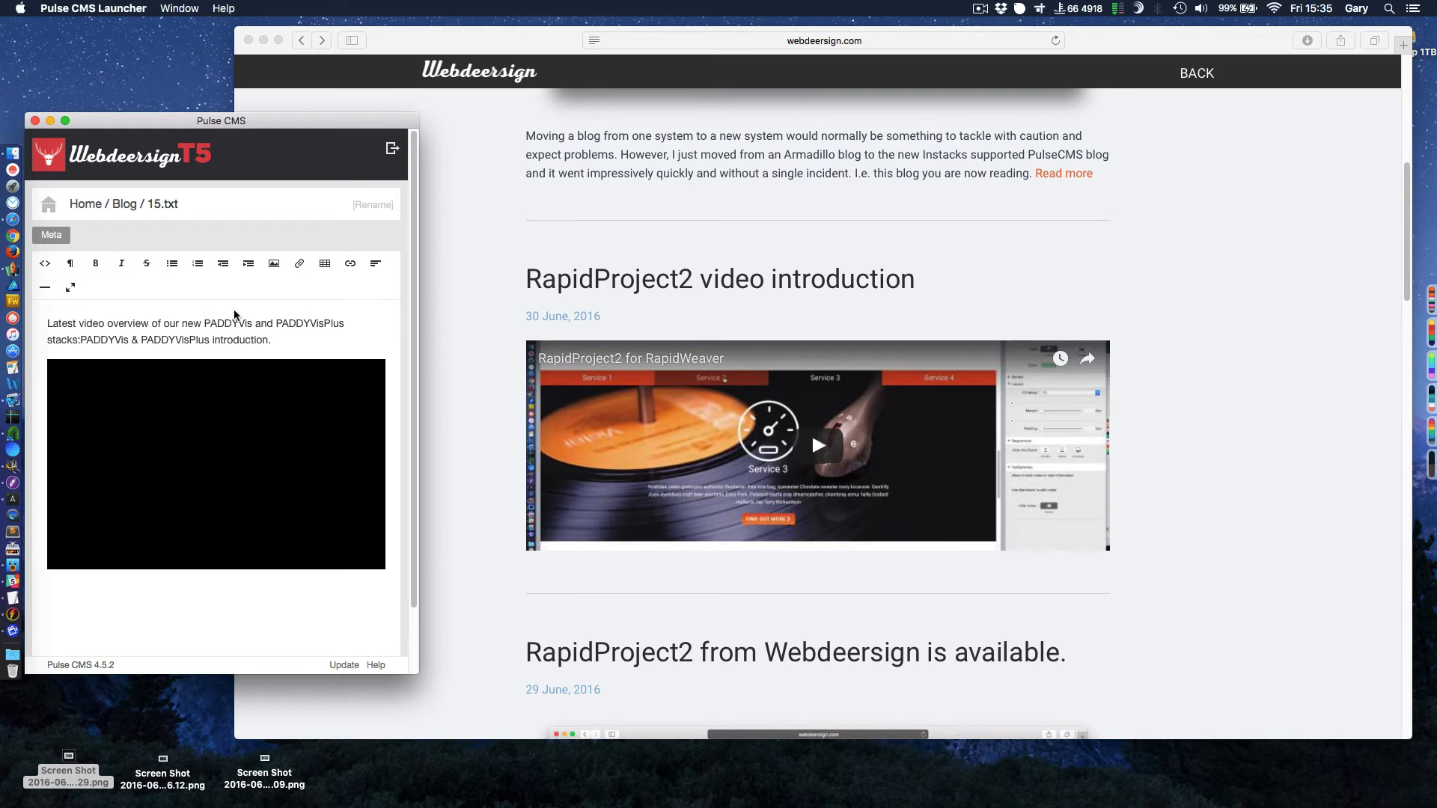
{"action": "scroll", "coordinate": [243, 373], "scroll_direction": "down", "scroll_amount": 2}
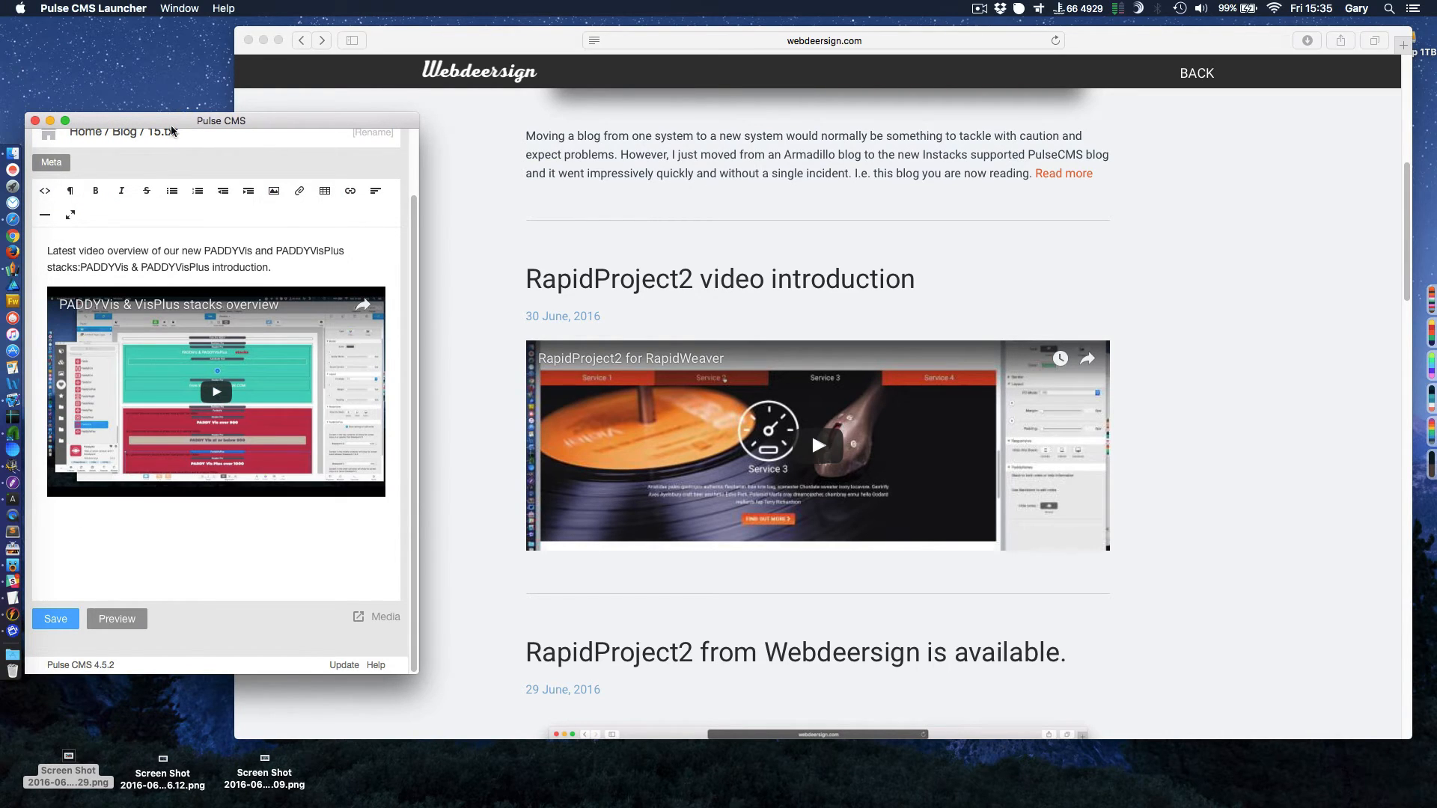
{"action": "scroll", "coordinate": [168, 150], "scroll_direction": "up", "scroll_amount": 2}
{"action": "left_click", "coordinate": [122, 206]}
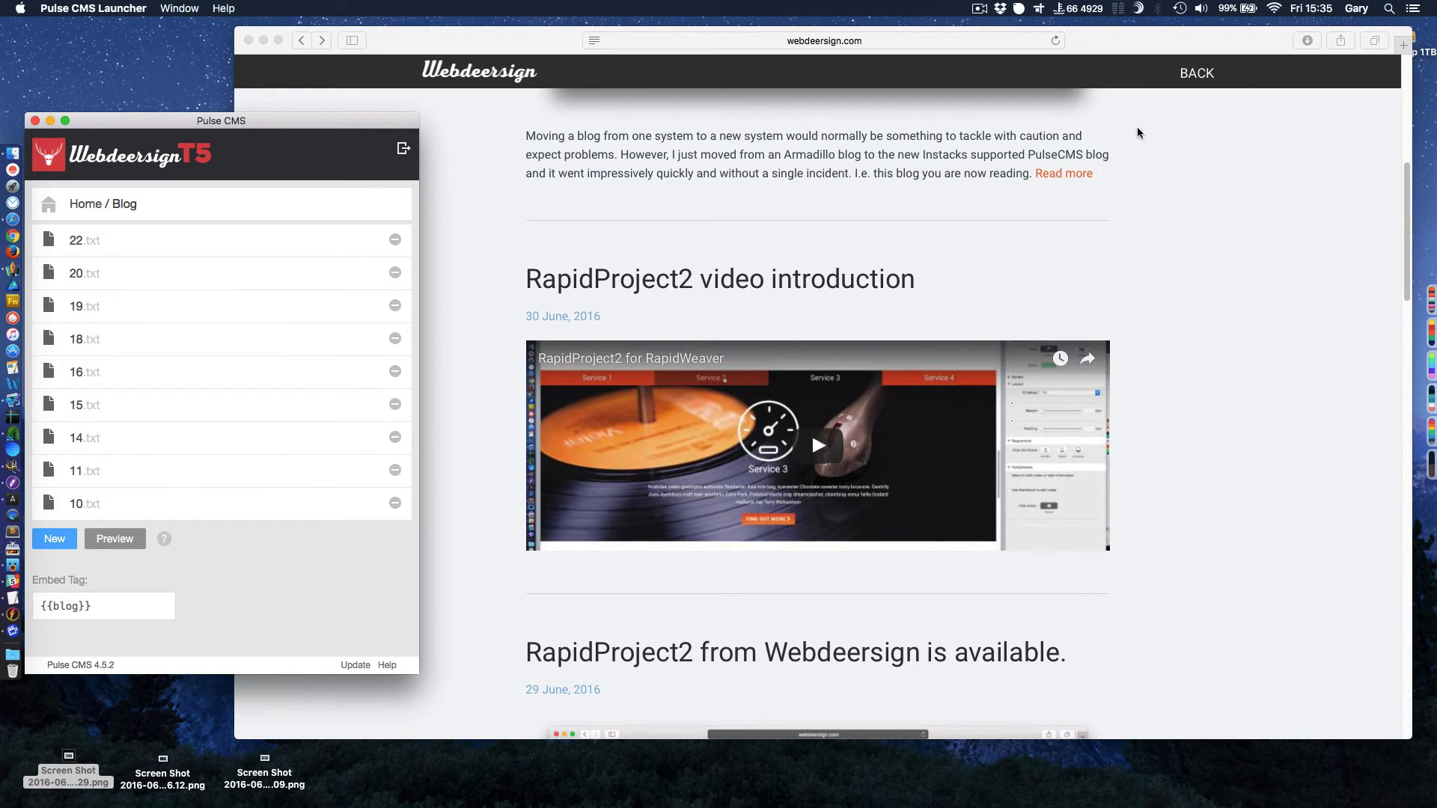
Switch to Safari, leave the blog and open the online store from the website's Buy section.
{"action": "scroll", "coordinate": [1157, 192], "scroll_direction": "up", "scroll_amount": 6}
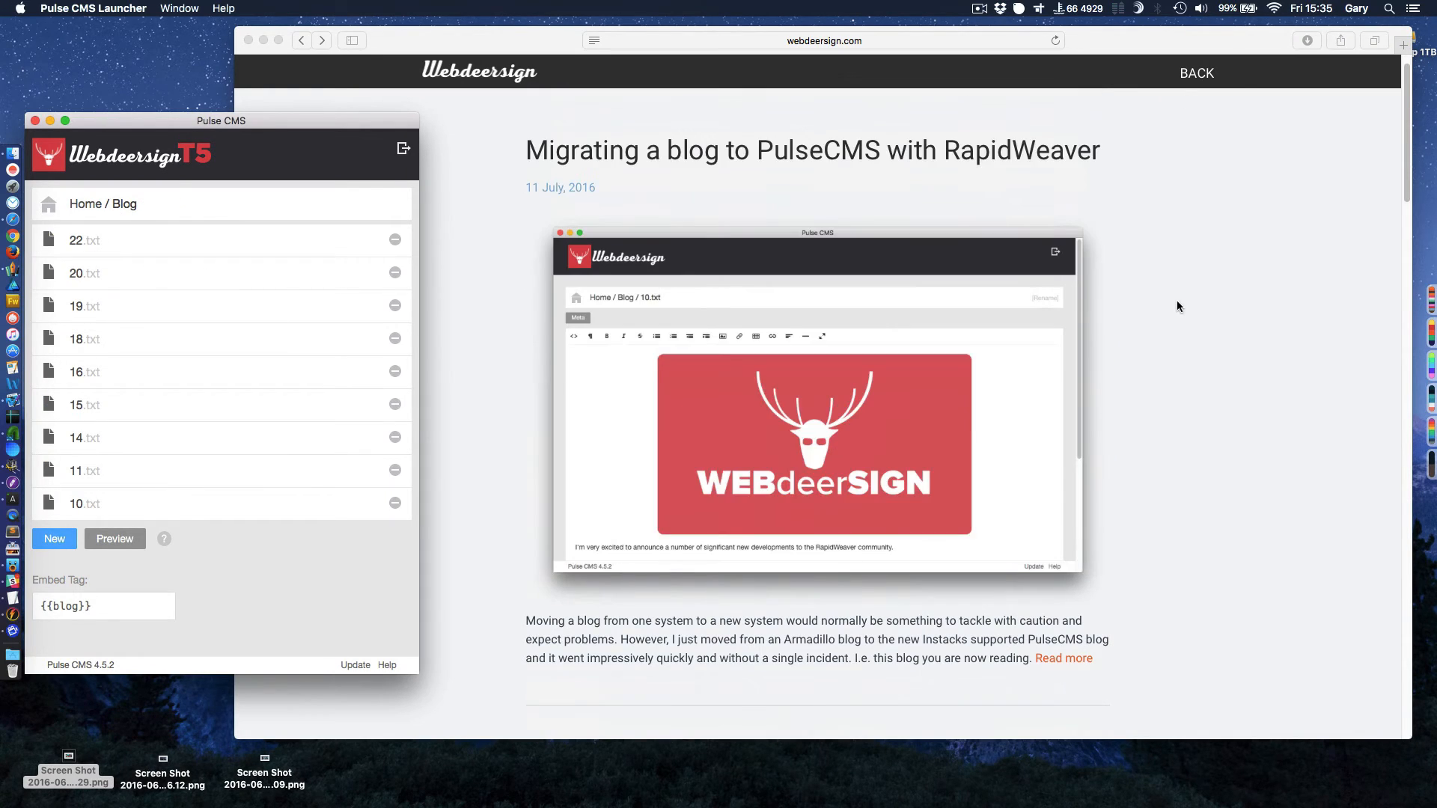
{"action": "scroll", "coordinate": [1183, 224], "scroll_direction": "up", "scroll_amount": 1}
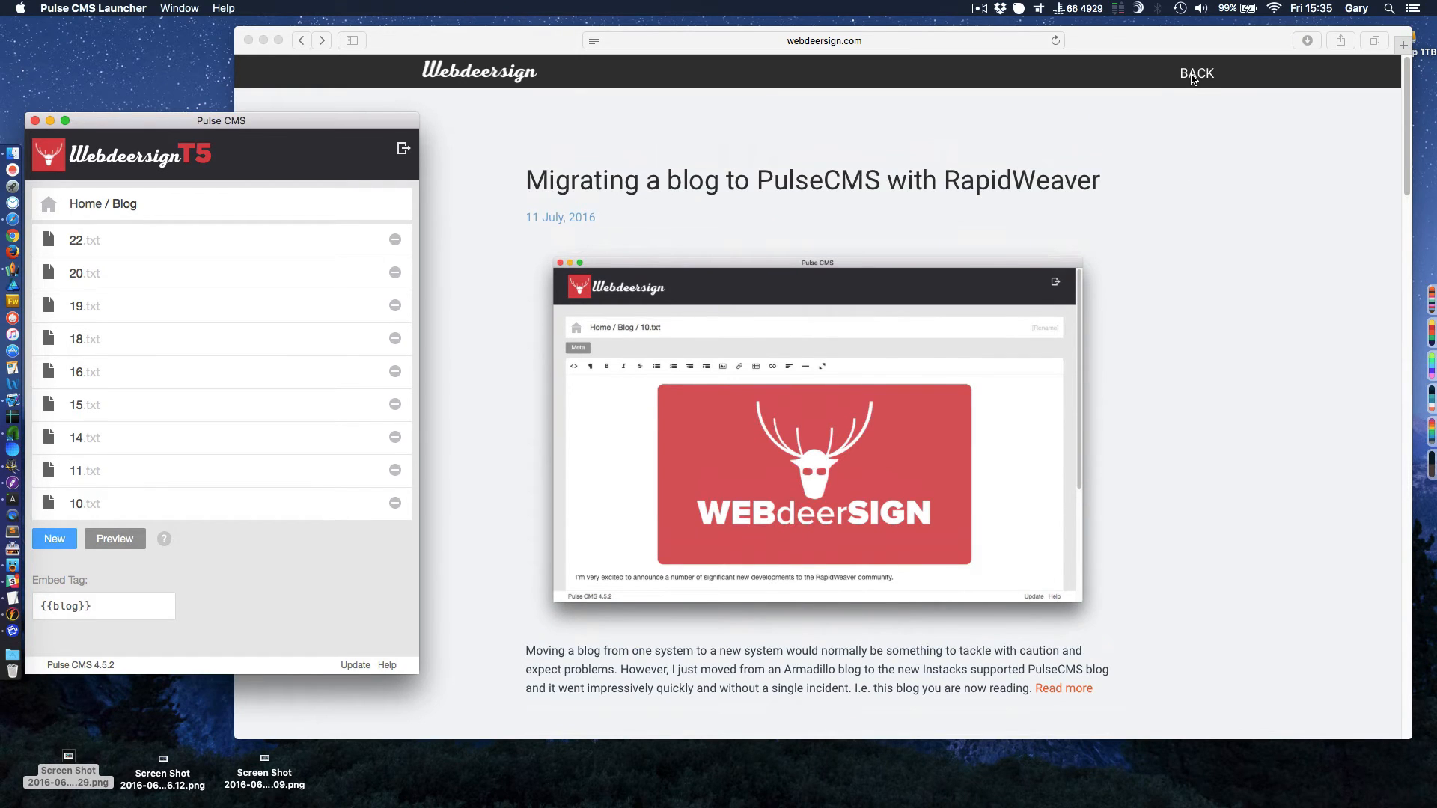
{"action": "left_click", "coordinate": [1144, 267]}
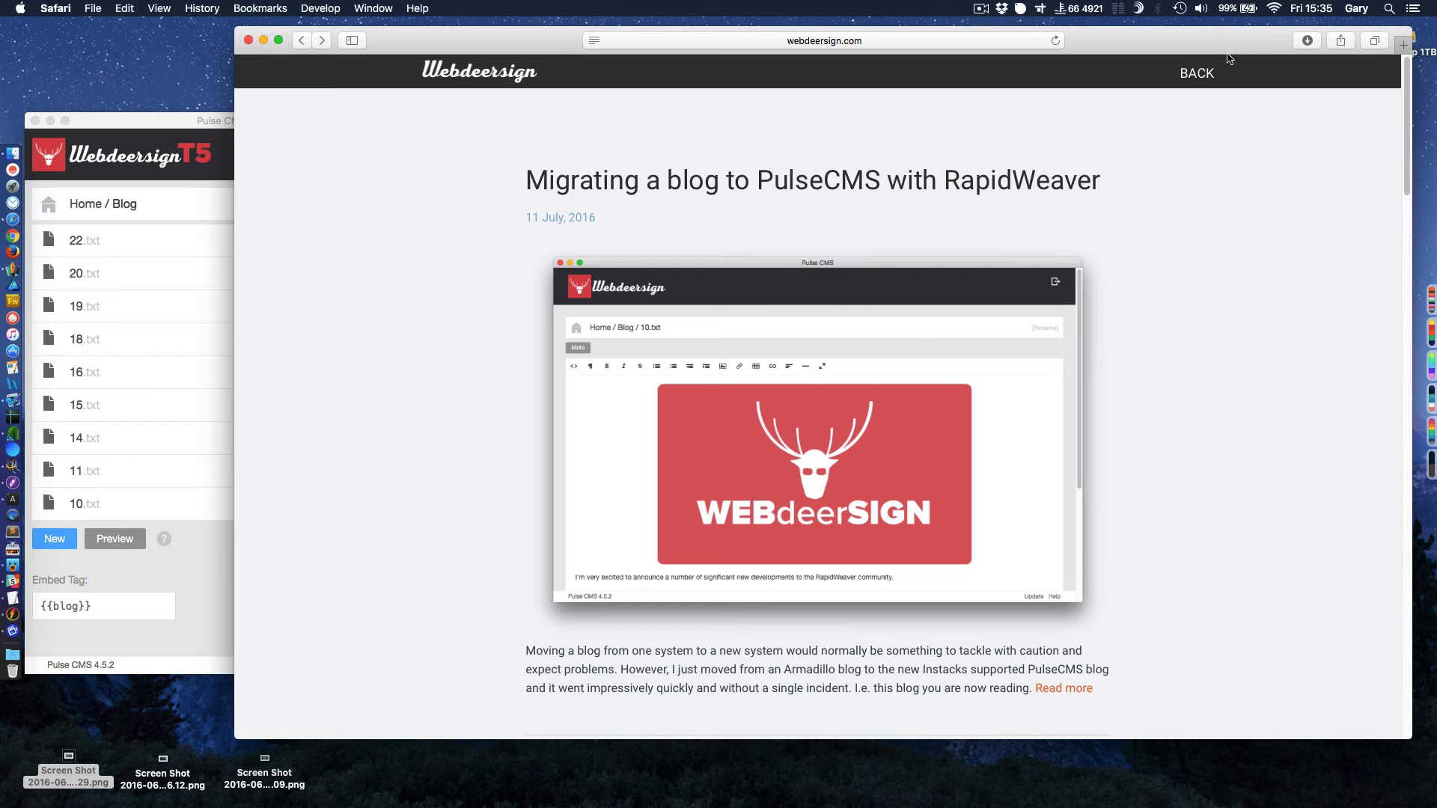
{"action": "left_click", "coordinate": [1196, 73]}
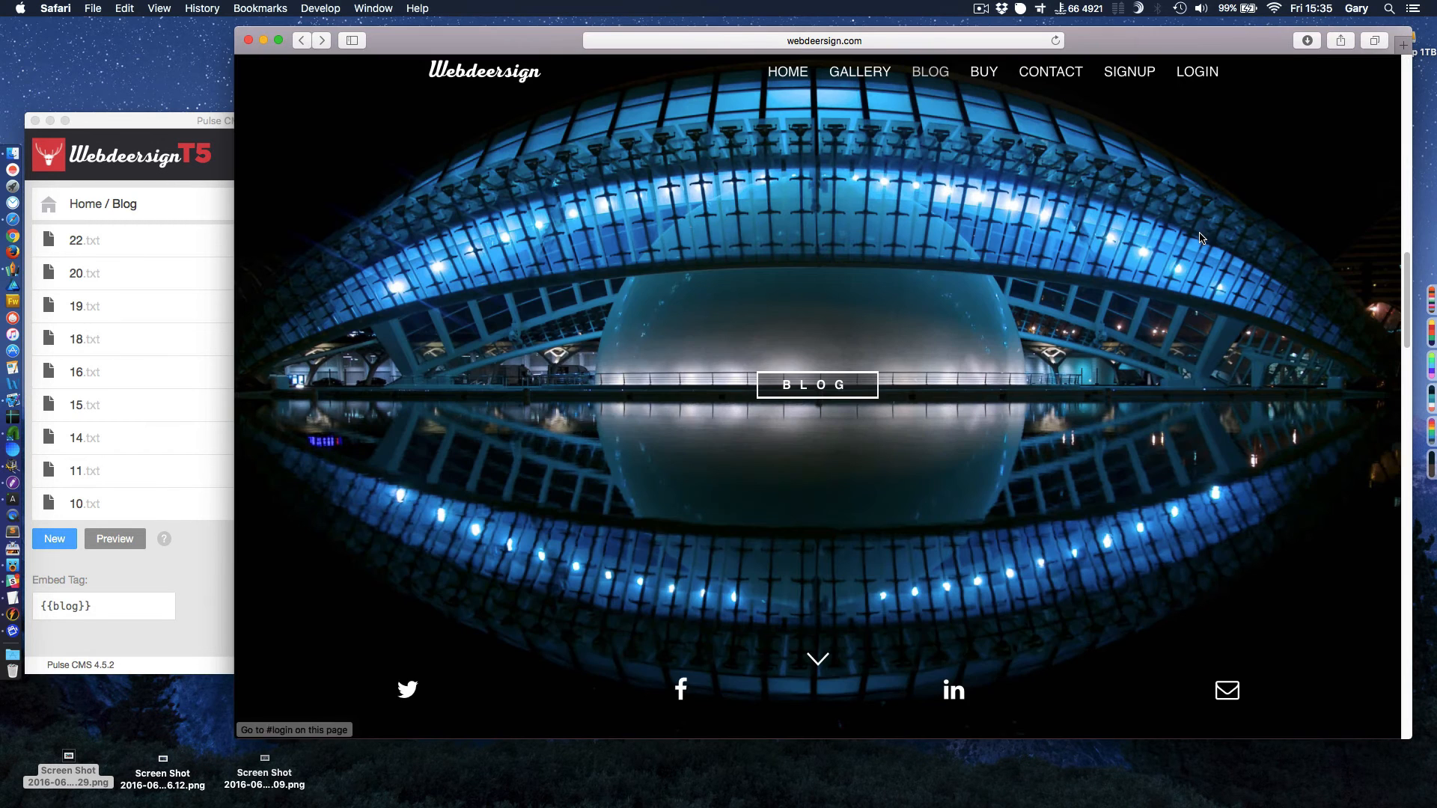
{"action": "left_click", "coordinate": [984, 74]}
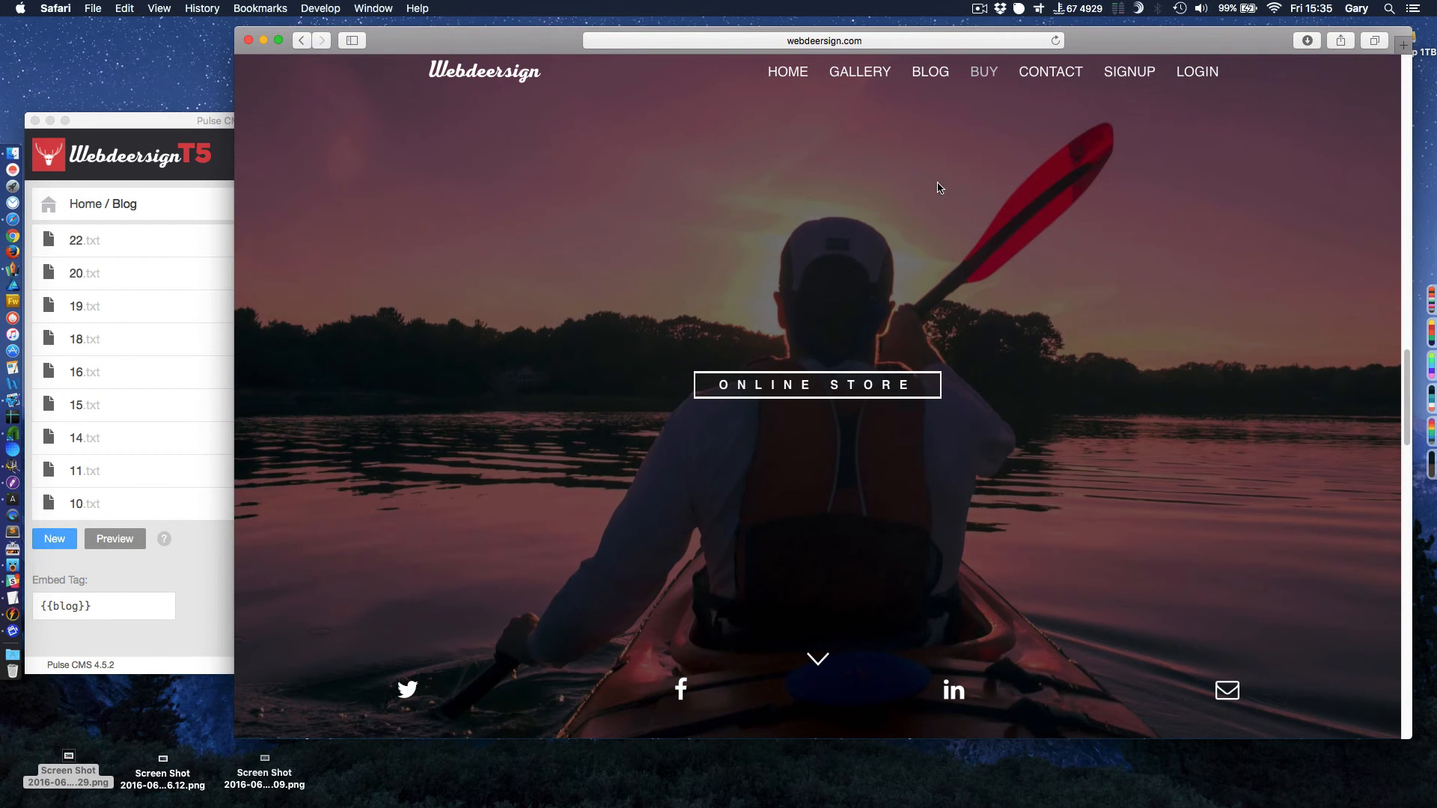
{"action": "left_click", "coordinate": [856, 388]}
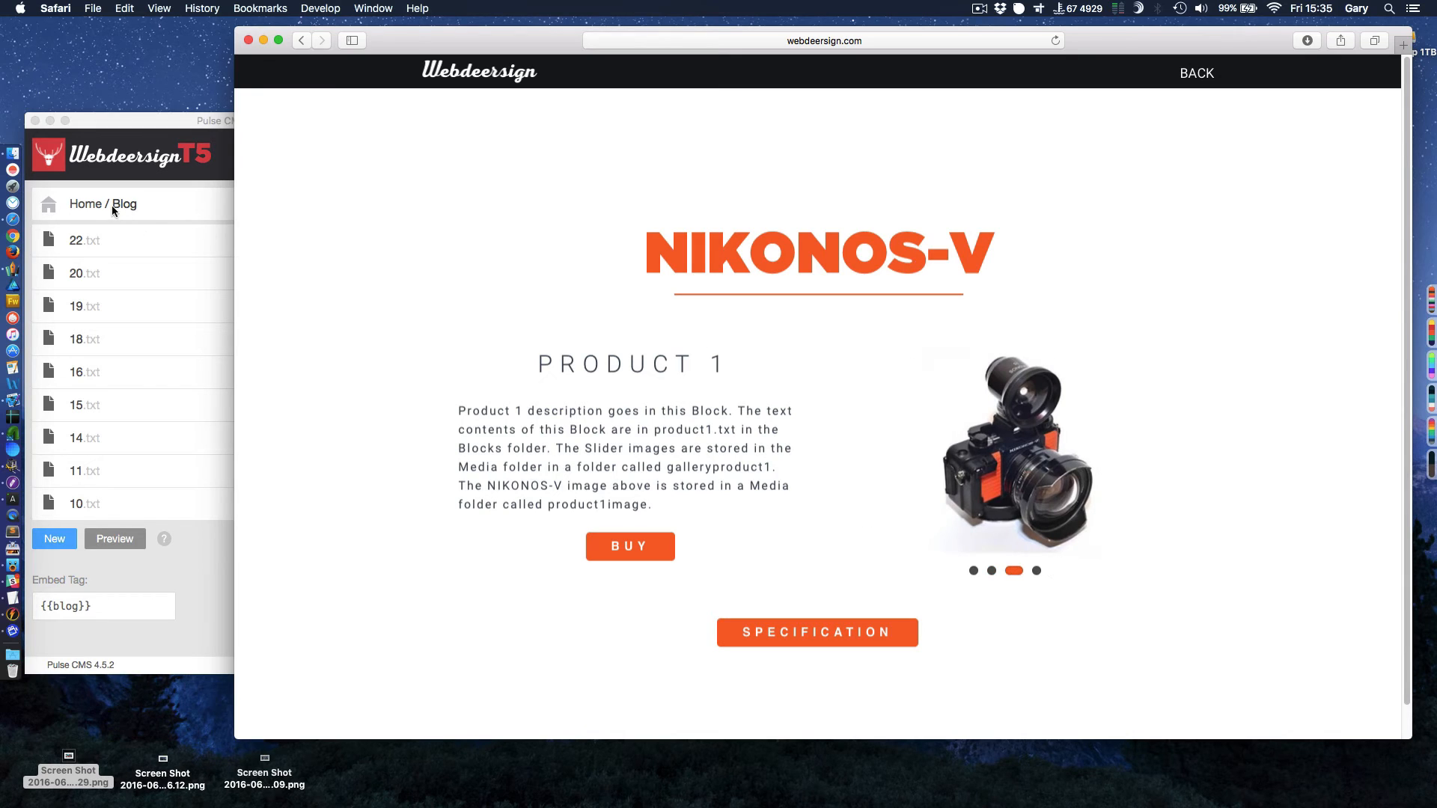
Switch to Pulse CMS and open the galleryproduct1 folder in Media to view the product slider images.
{"action": "left_click", "coordinate": [86, 208]}
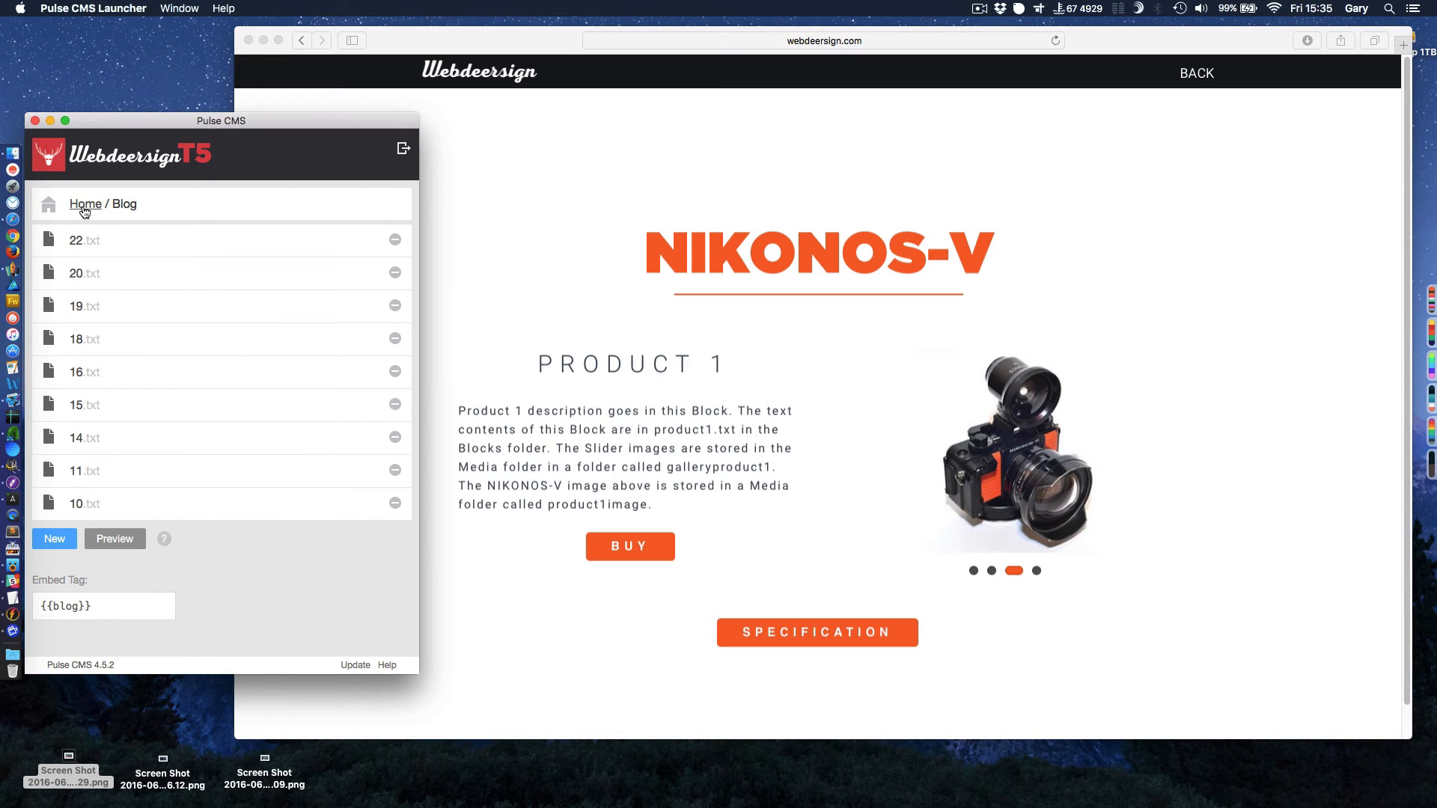
{"action": "left_click", "coordinate": [84, 212]}
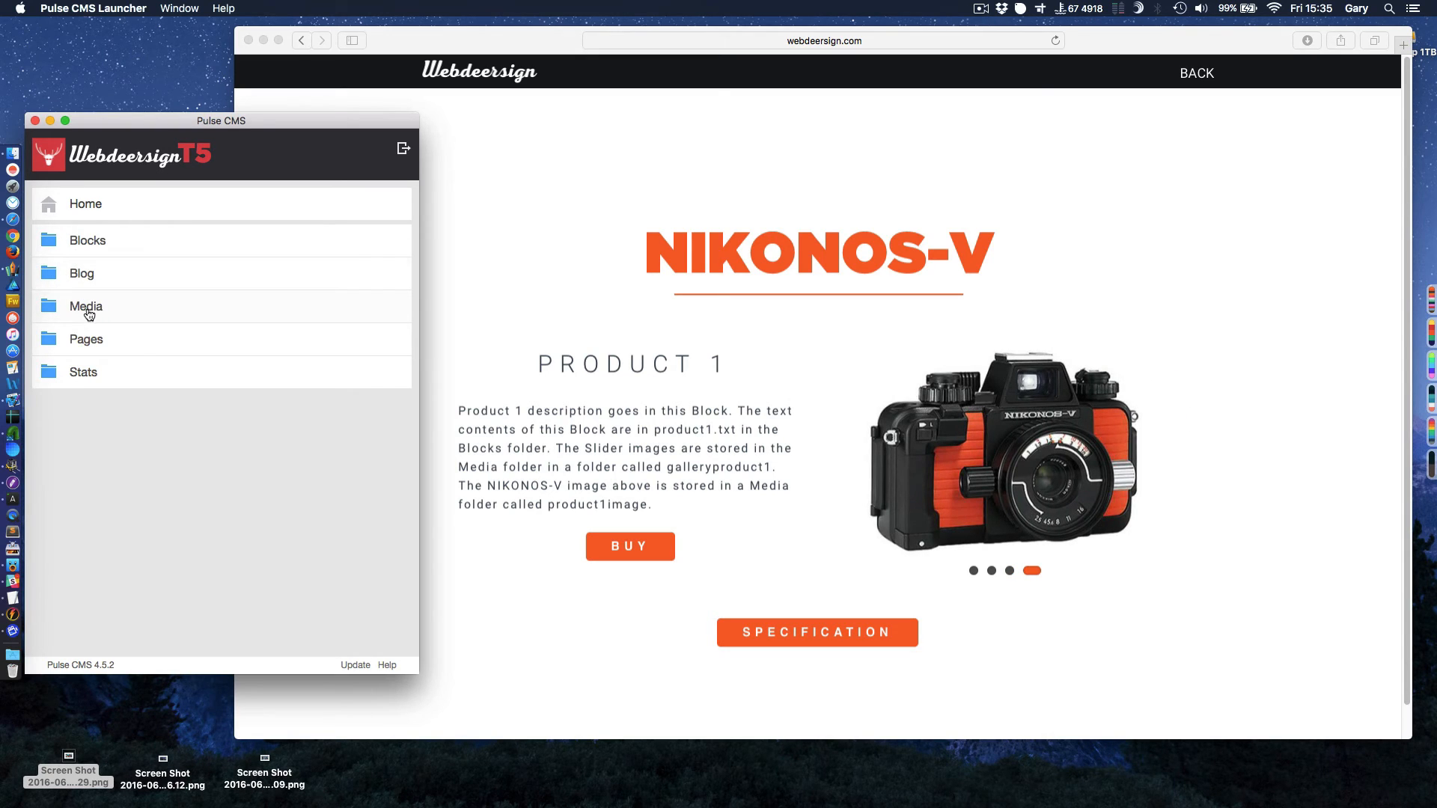
{"action": "left_click", "coordinate": [88, 314]}
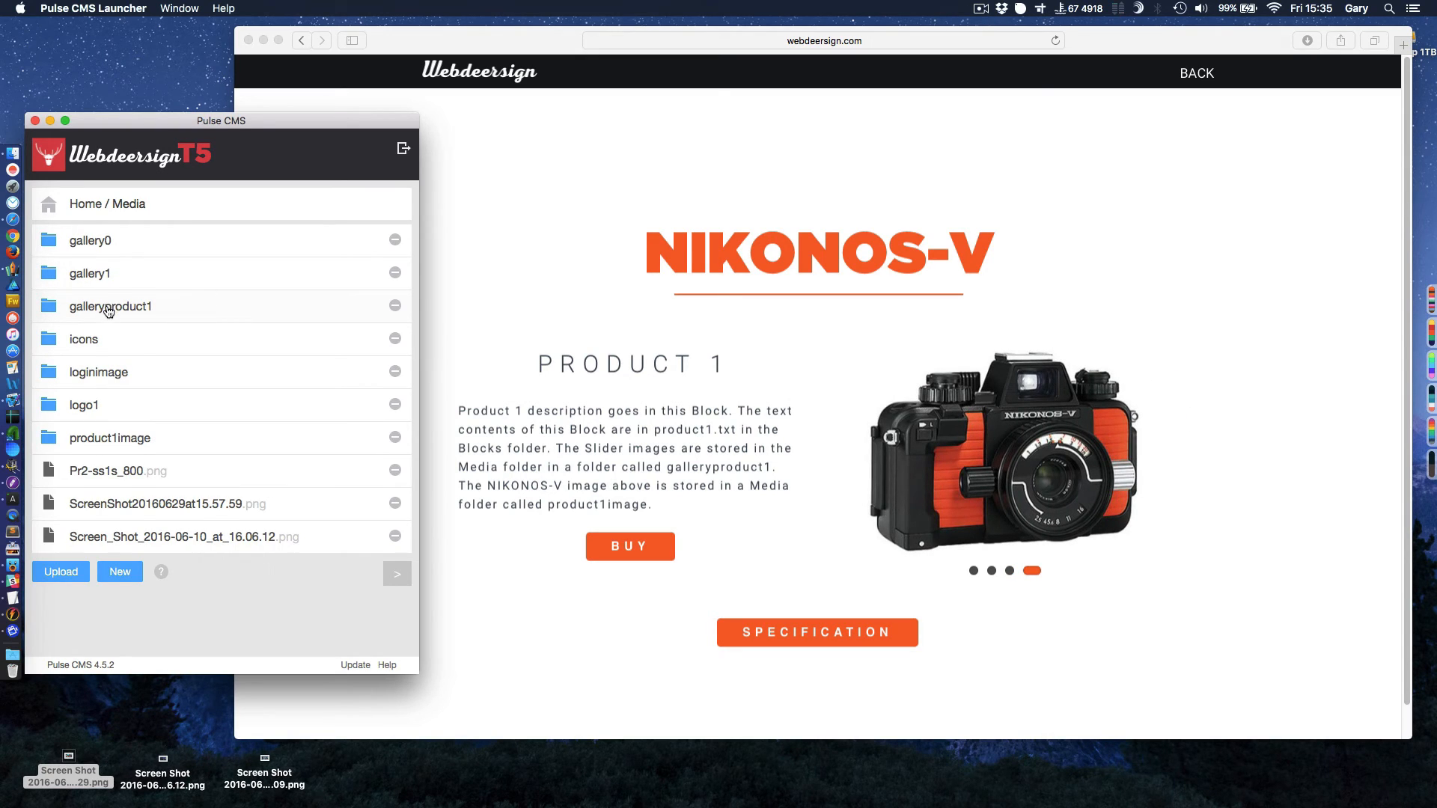
{"action": "left_click", "coordinate": [104, 313]}
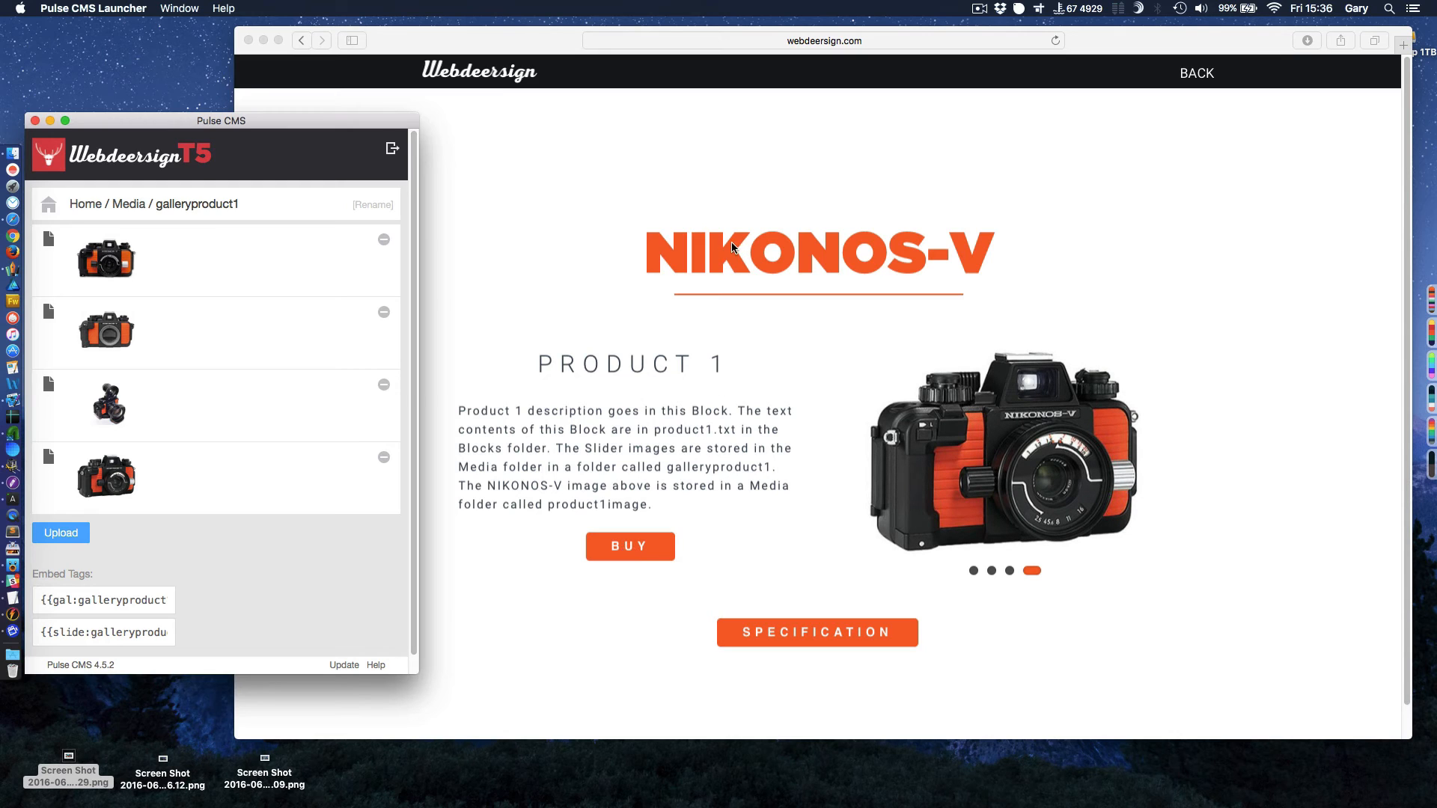
Check the product page in Safari, switch to Pulse CMS and open the Blocks folder to locate the text files.
{"action": "left_click", "coordinate": [910, 263]}
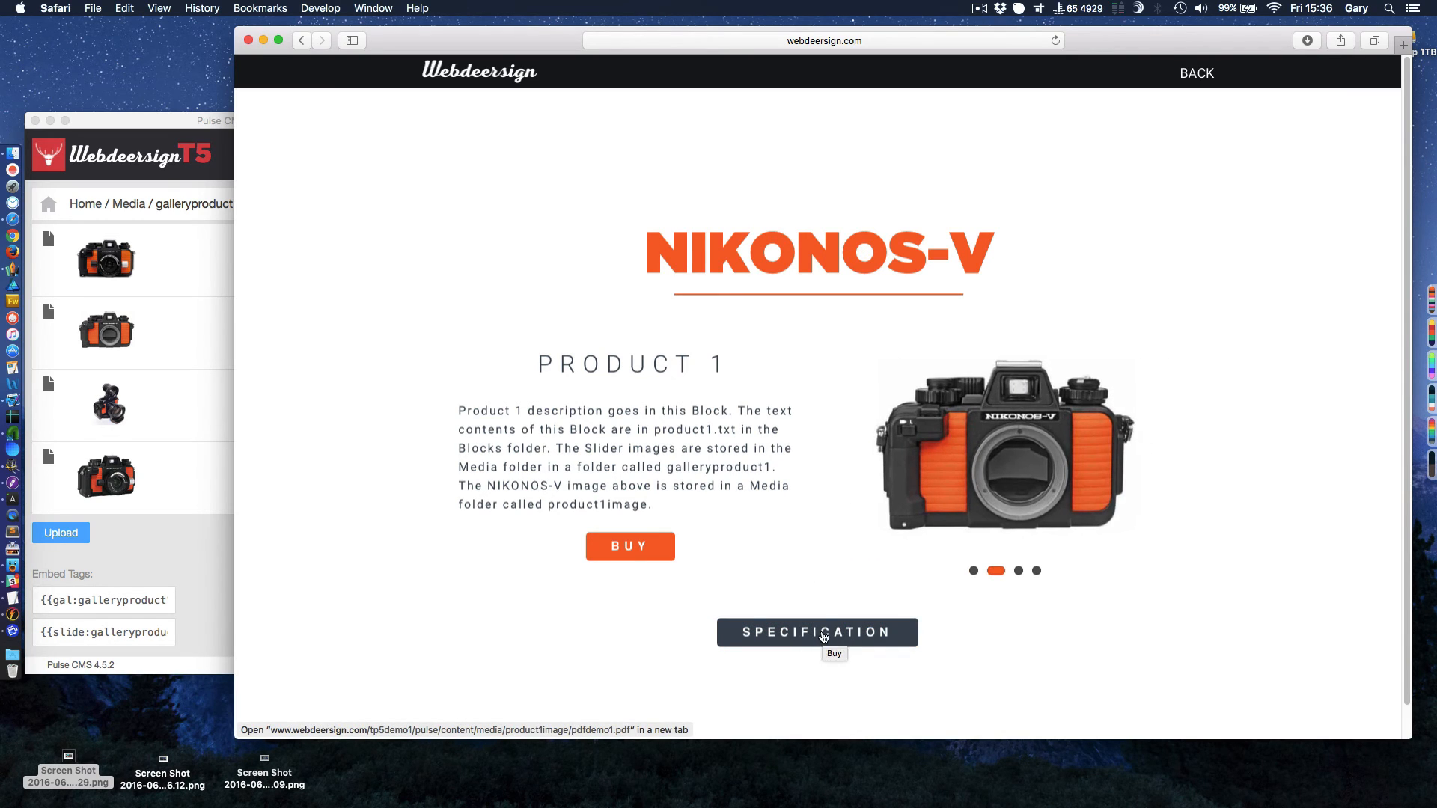
{"action": "left_click", "coordinate": [126, 216]}
{"action": "left_click", "coordinate": [91, 210]}
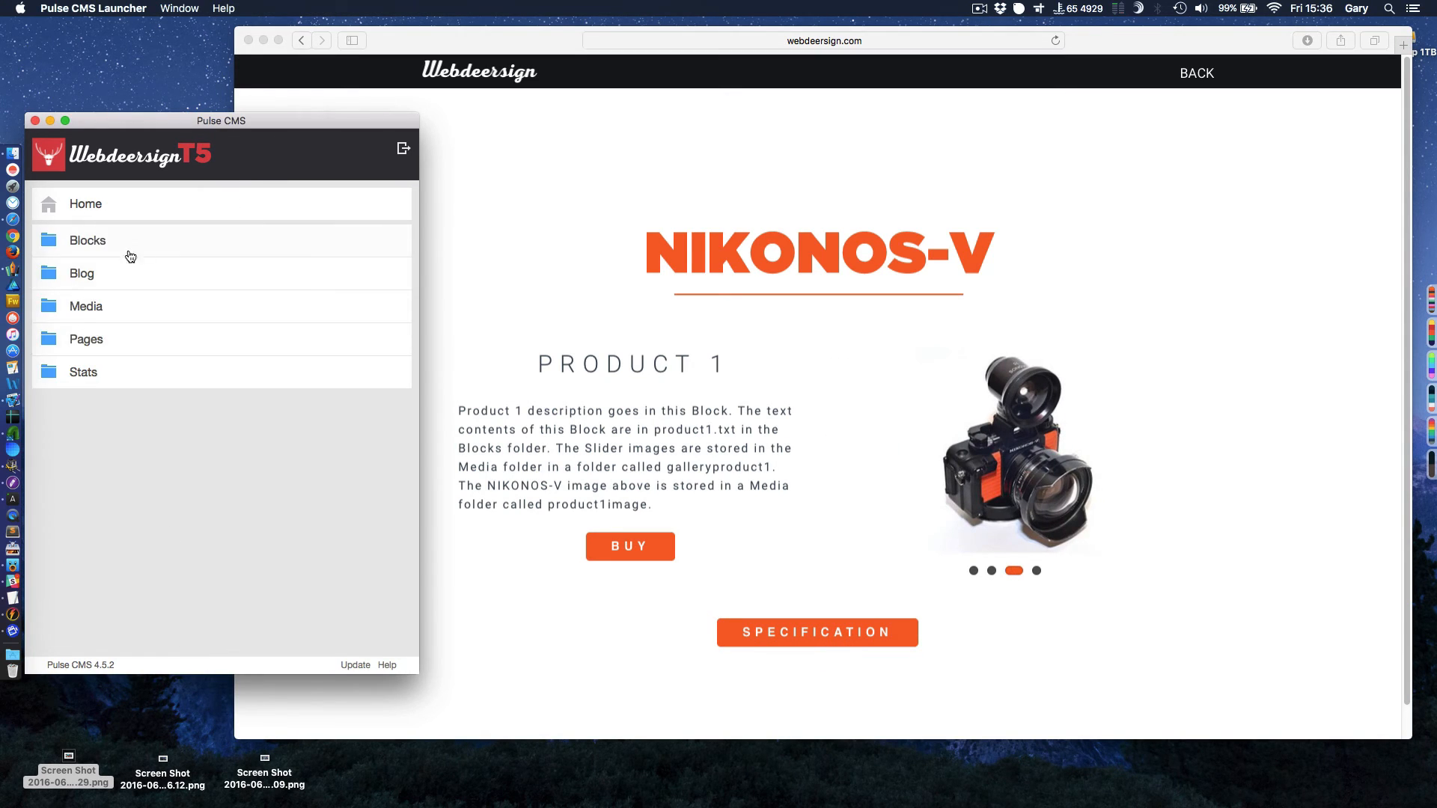
{"action": "left_click", "coordinate": [84, 241]}
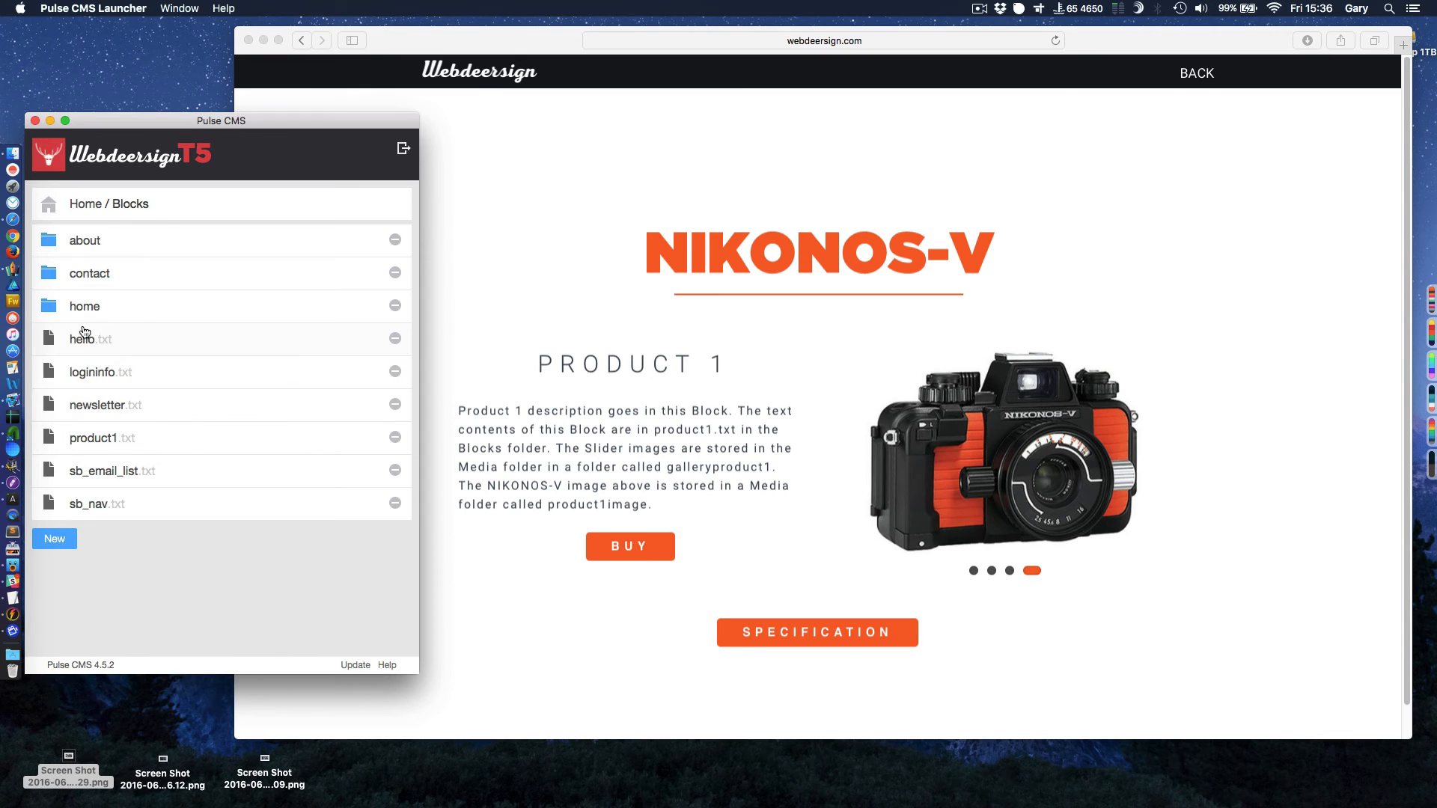
{"action": "right_click", "coordinate": [96, 374]}
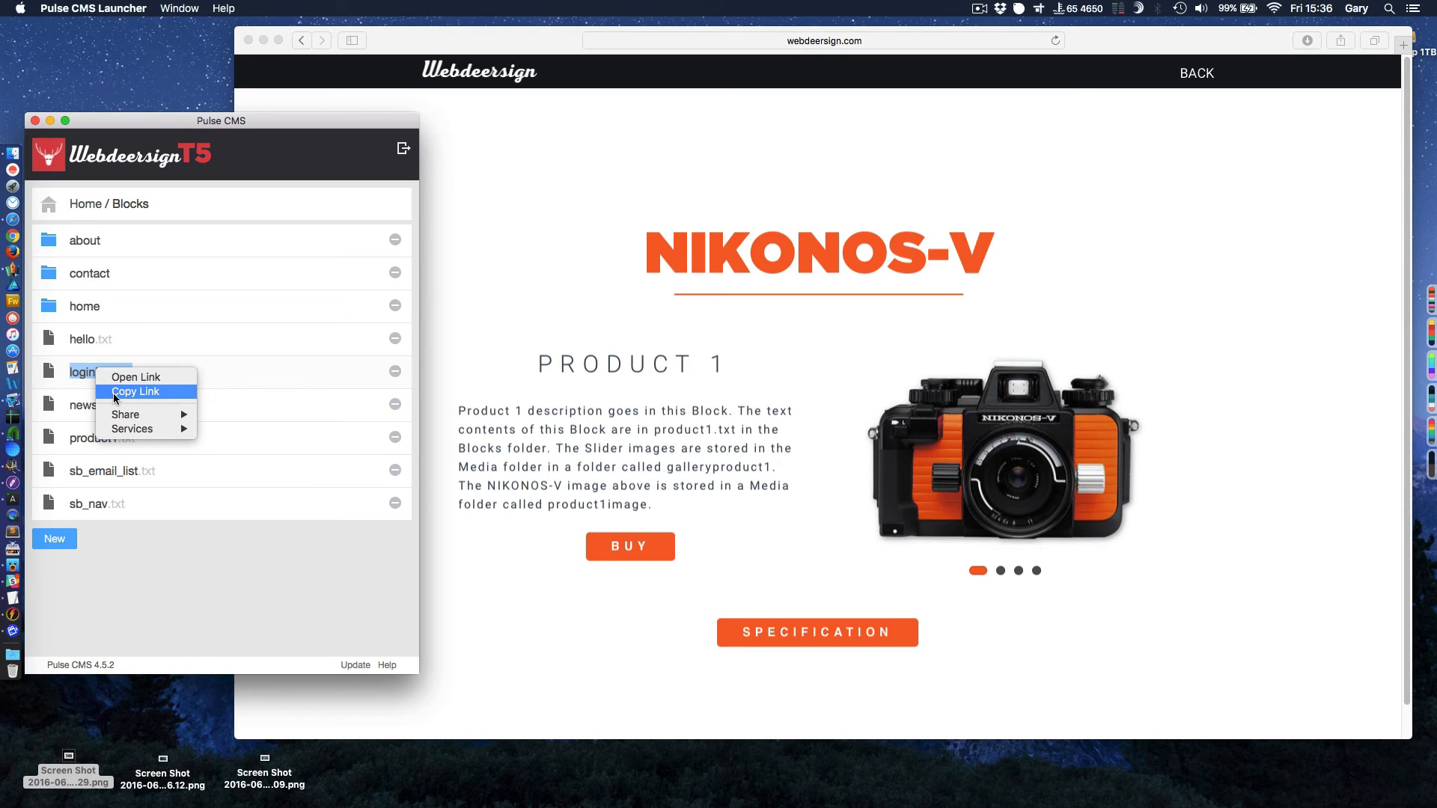
{"action": "left_click", "coordinate": [114, 394]}
Switch to Safari, view the product's specification PDF and return to the NIKONOS-V product page.
{"action": "left_click", "coordinate": [524, 618]}
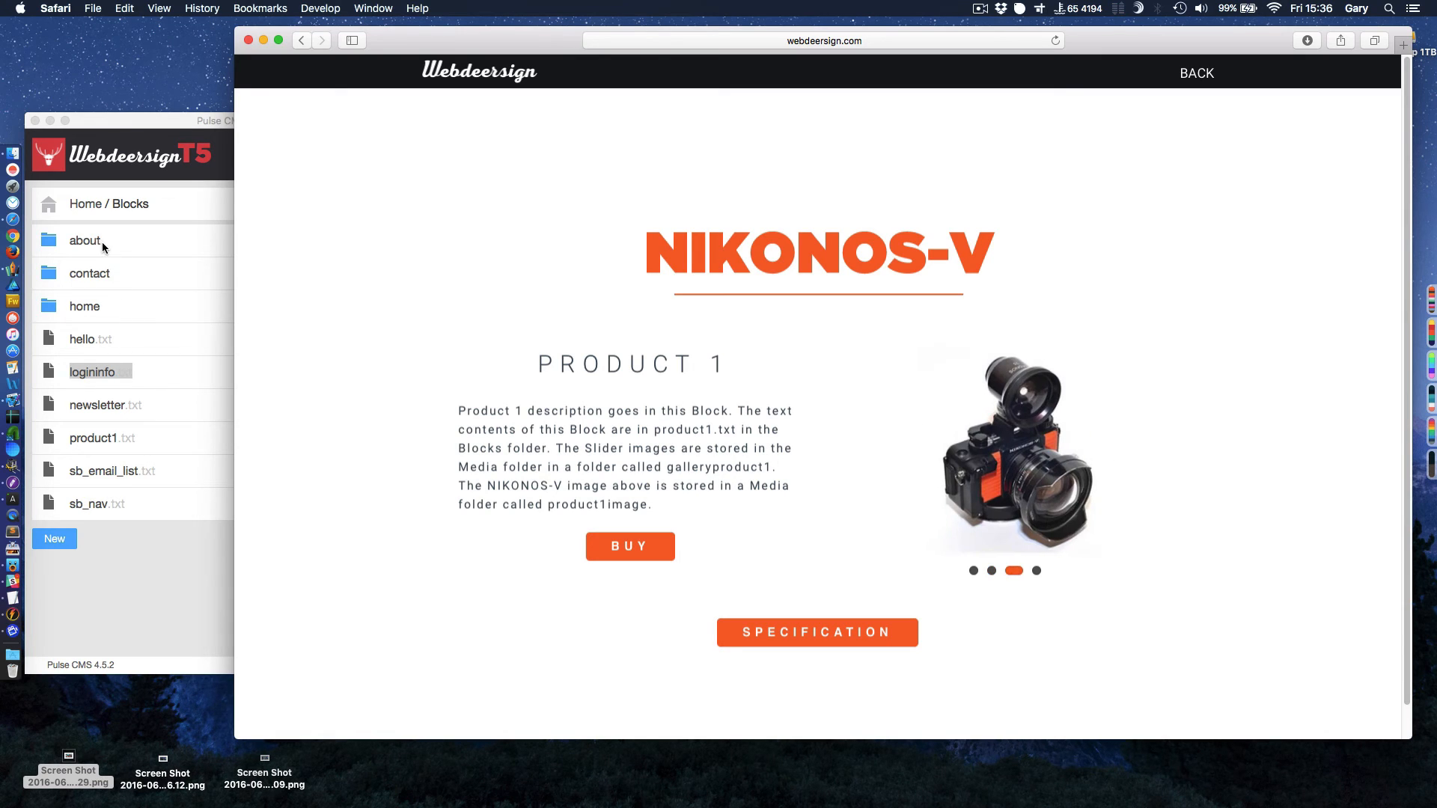
{"action": "left_click", "coordinate": [826, 633]}
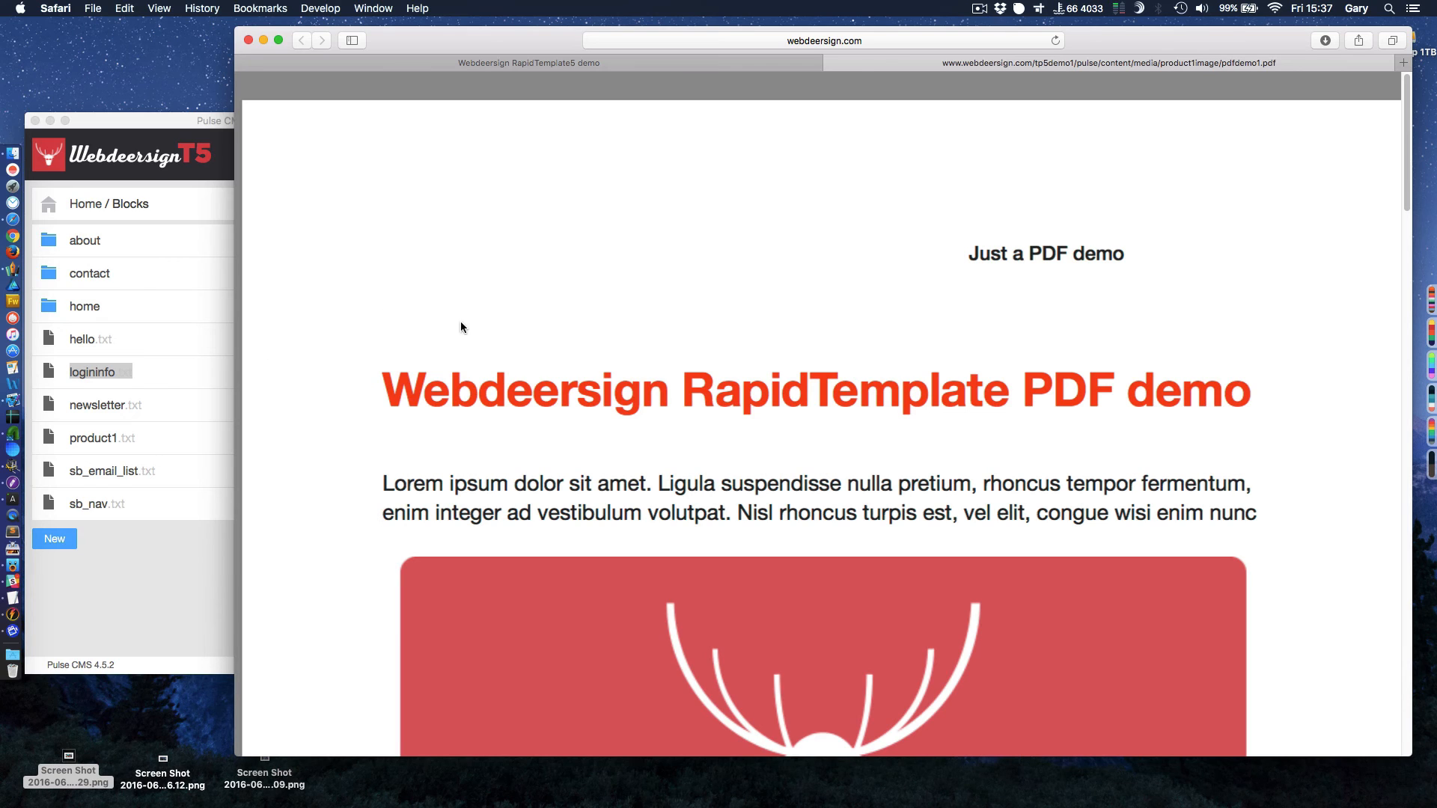
{"action": "left_click", "coordinate": [528, 63]}
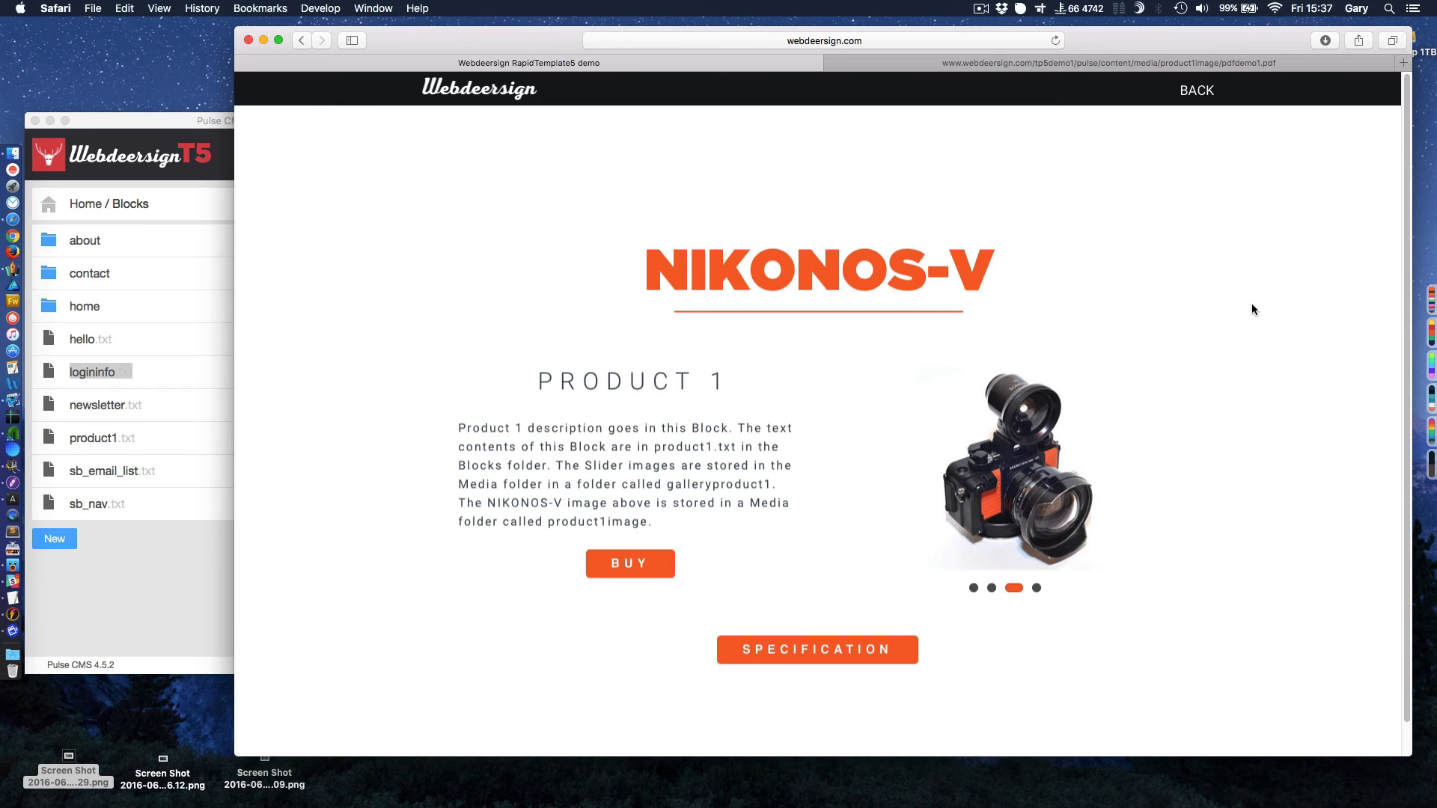
Leave the product page and open the contact form from the website's Contact section.
{"action": "left_click", "coordinate": [1190, 93]}
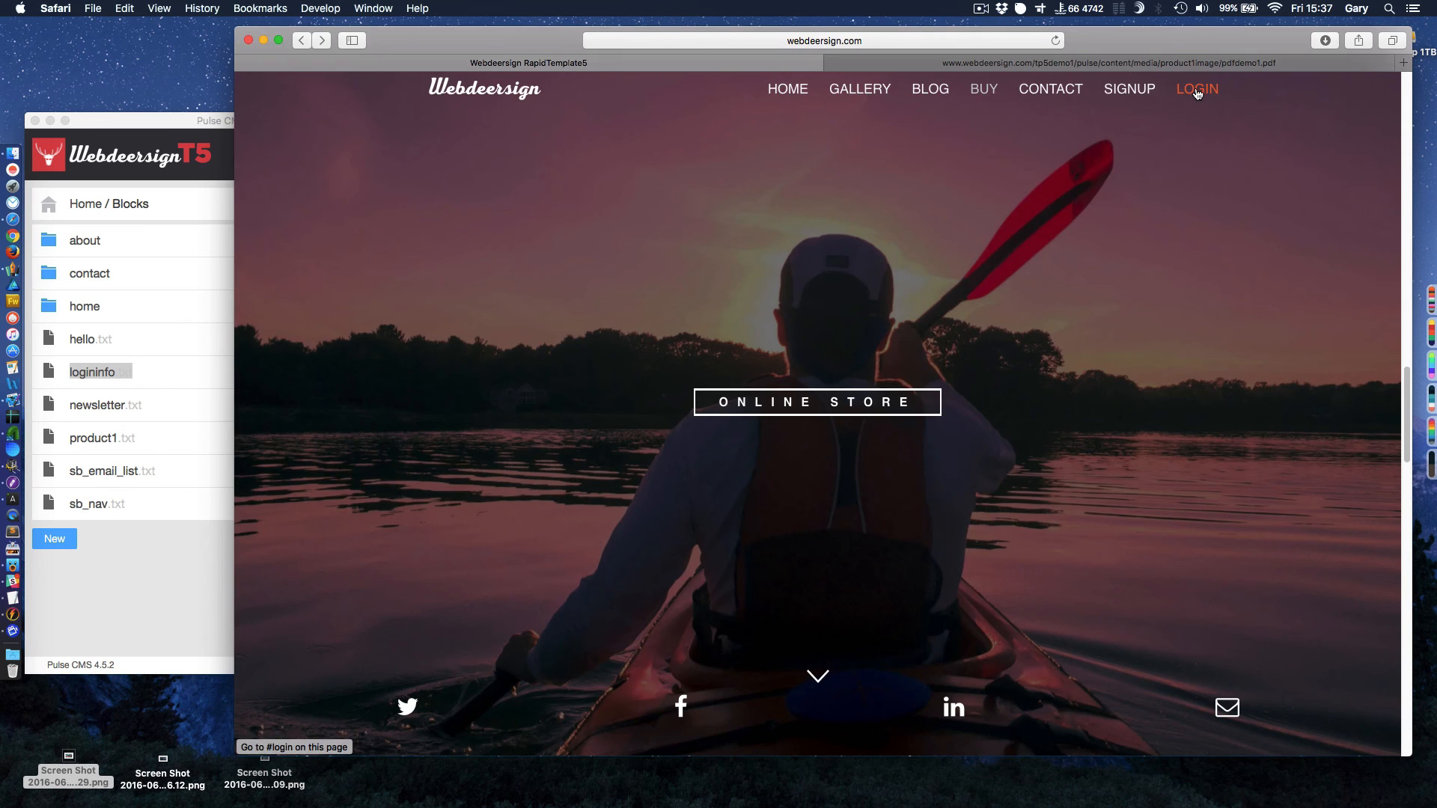
{"action": "left_click", "coordinate": [1046, 87]}
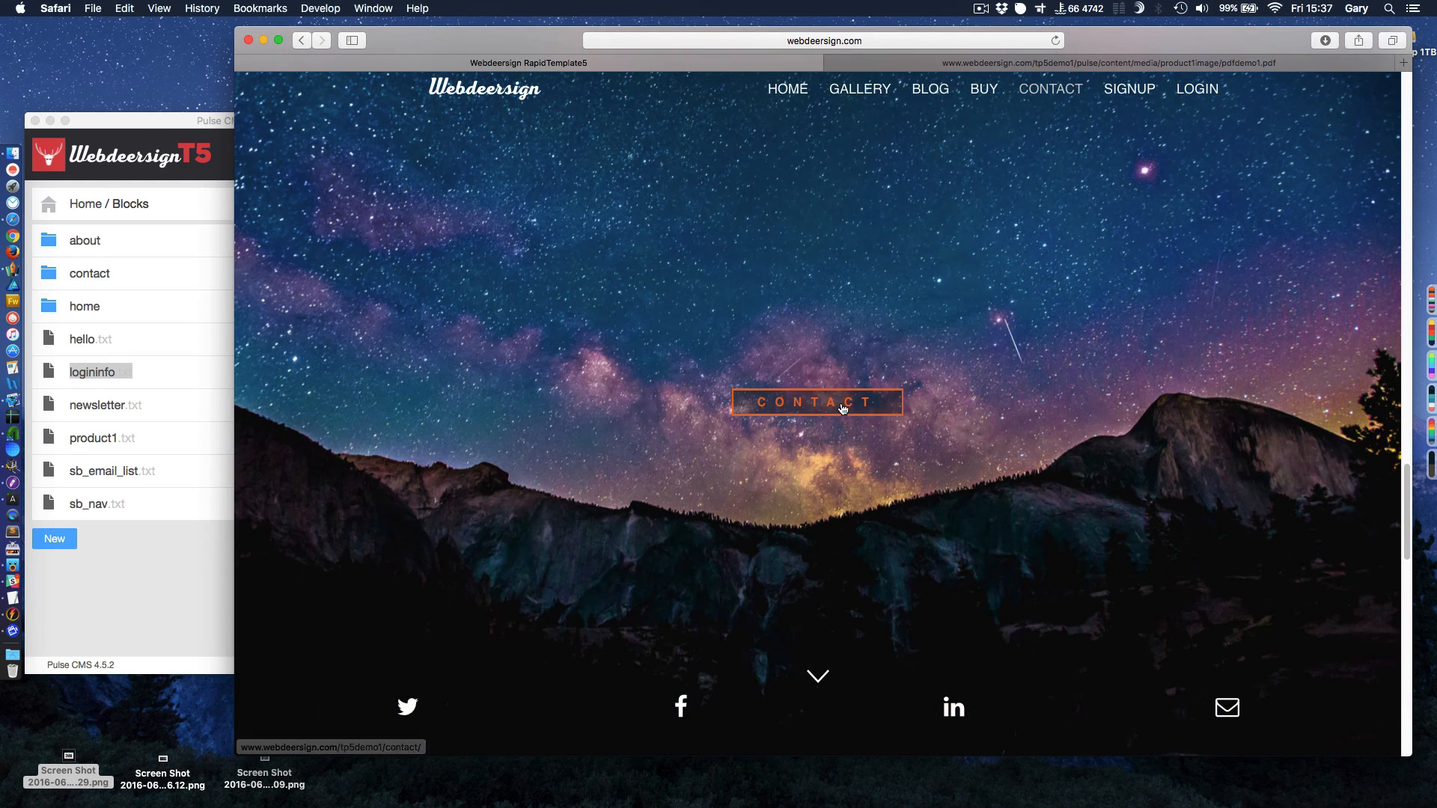
{"action": "left_click", "coordinate": [895, 403]}
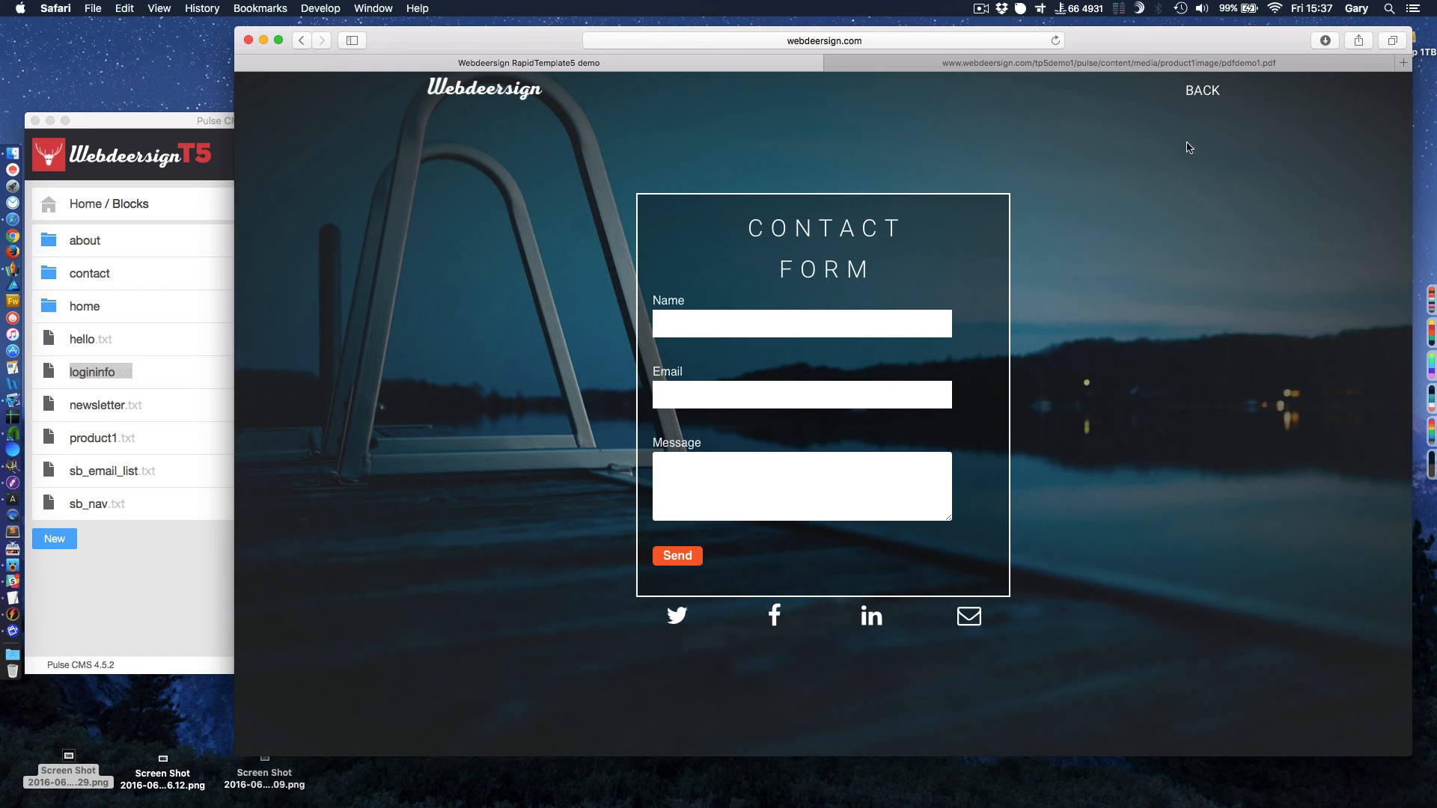
Leave the contact form and open the newsletter signup page from the website's Signup section.
{"action": "left_click", "coordinate": [1205, 96]}
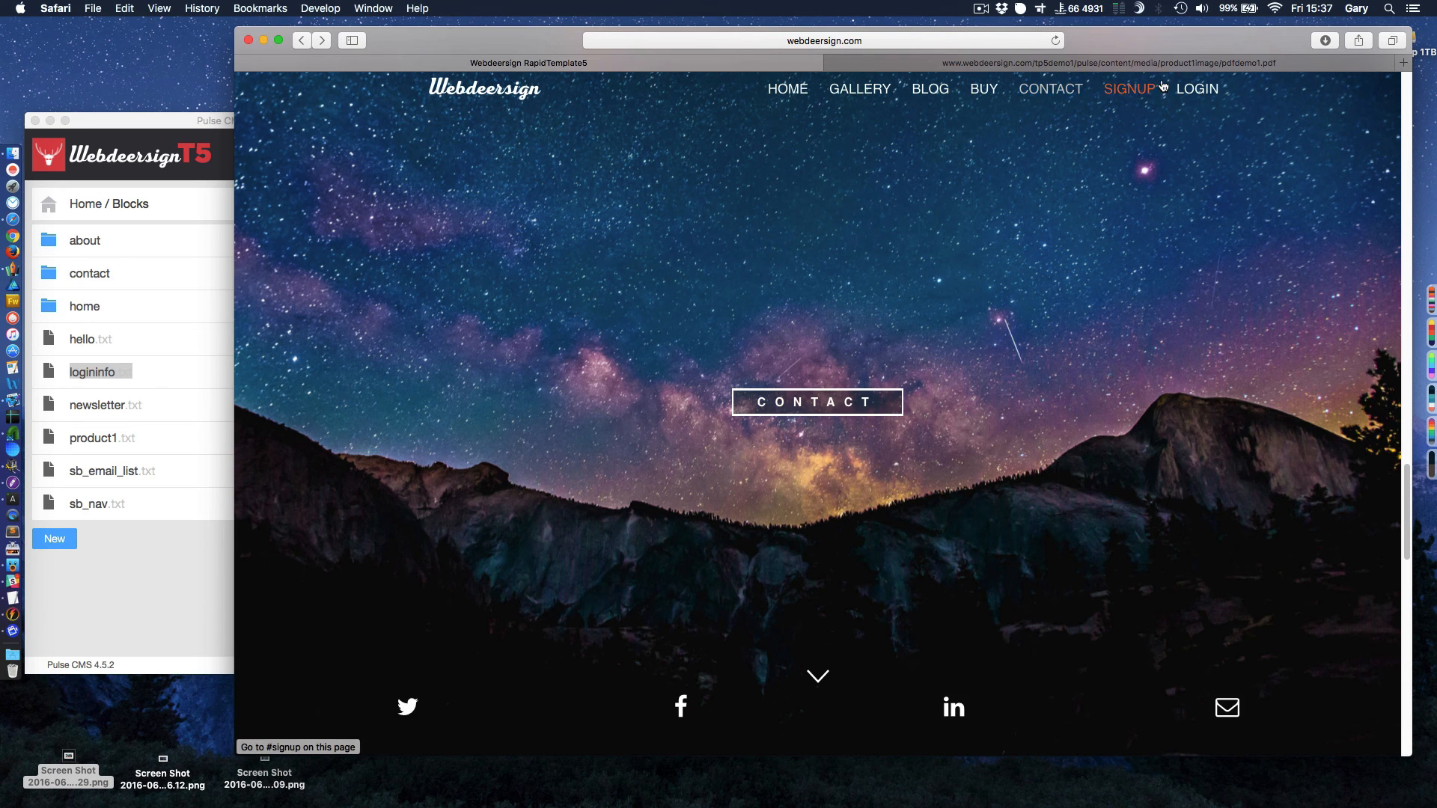
{"action": "left_click", "coordinate": [1135, 94]}
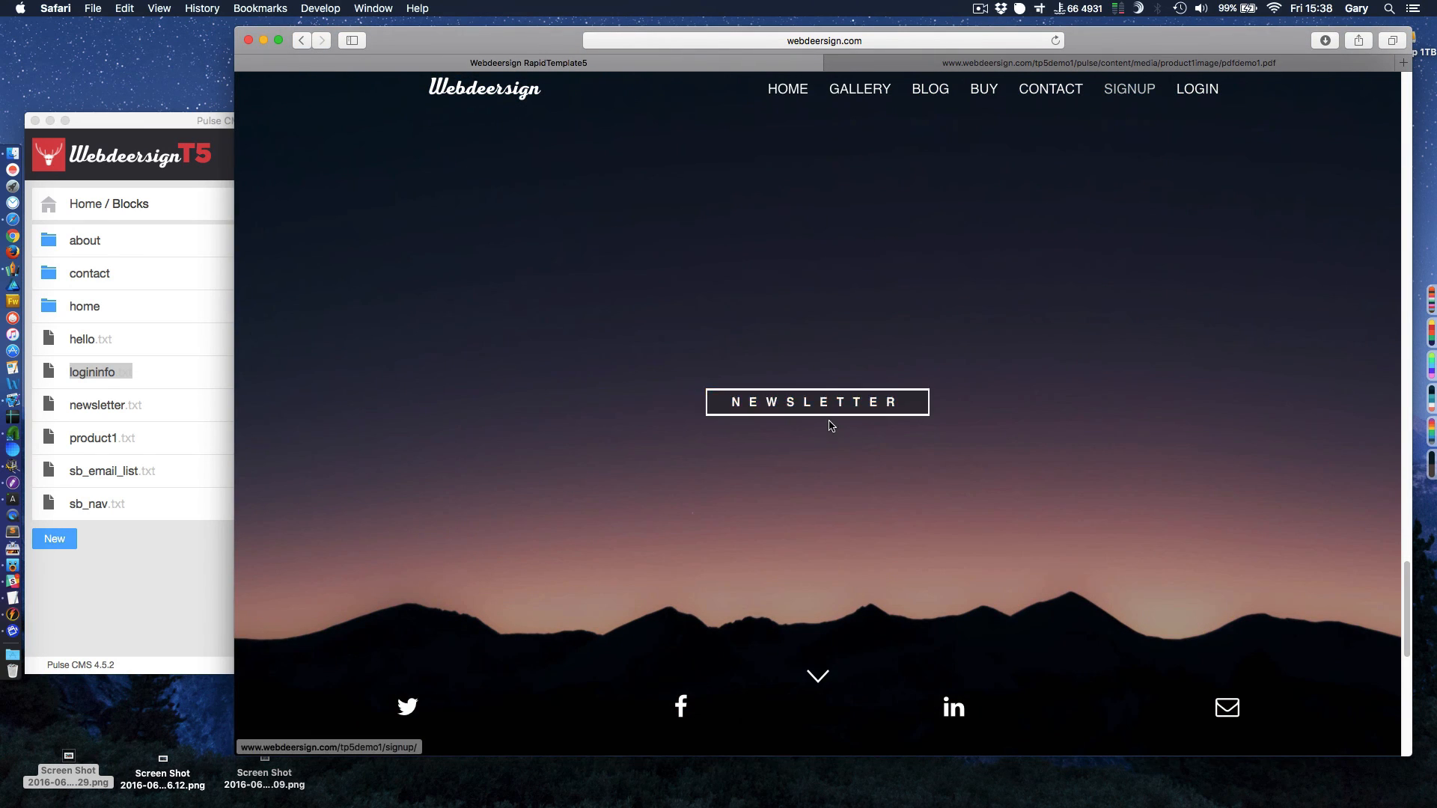
{"action": "left_click", "coordinate": [830, 407]}
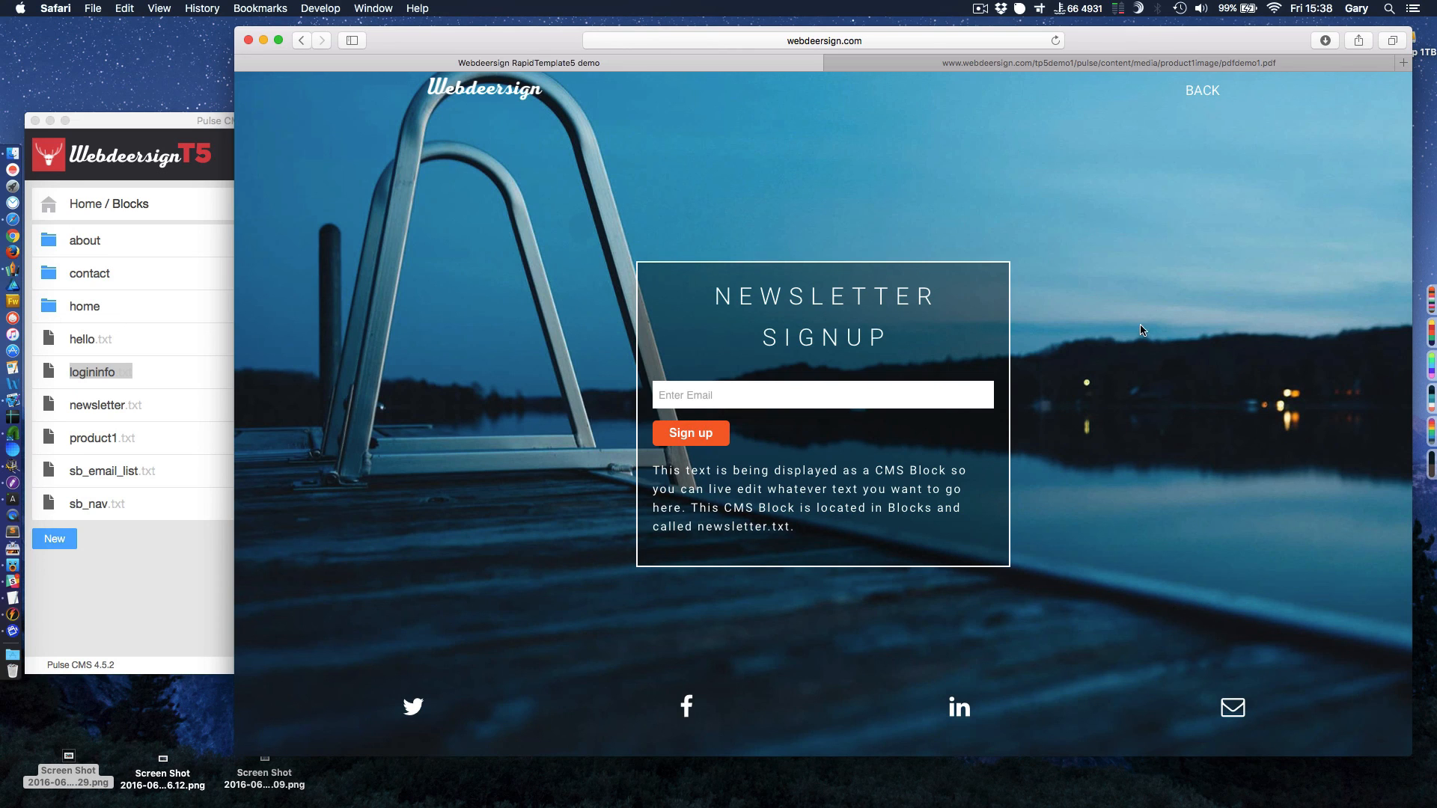
Leave the newsletter page, view the website's Login section and switch to the Pulse CMS Launcher.
{"action": "left_click", "coordinate": [1197, 92]}
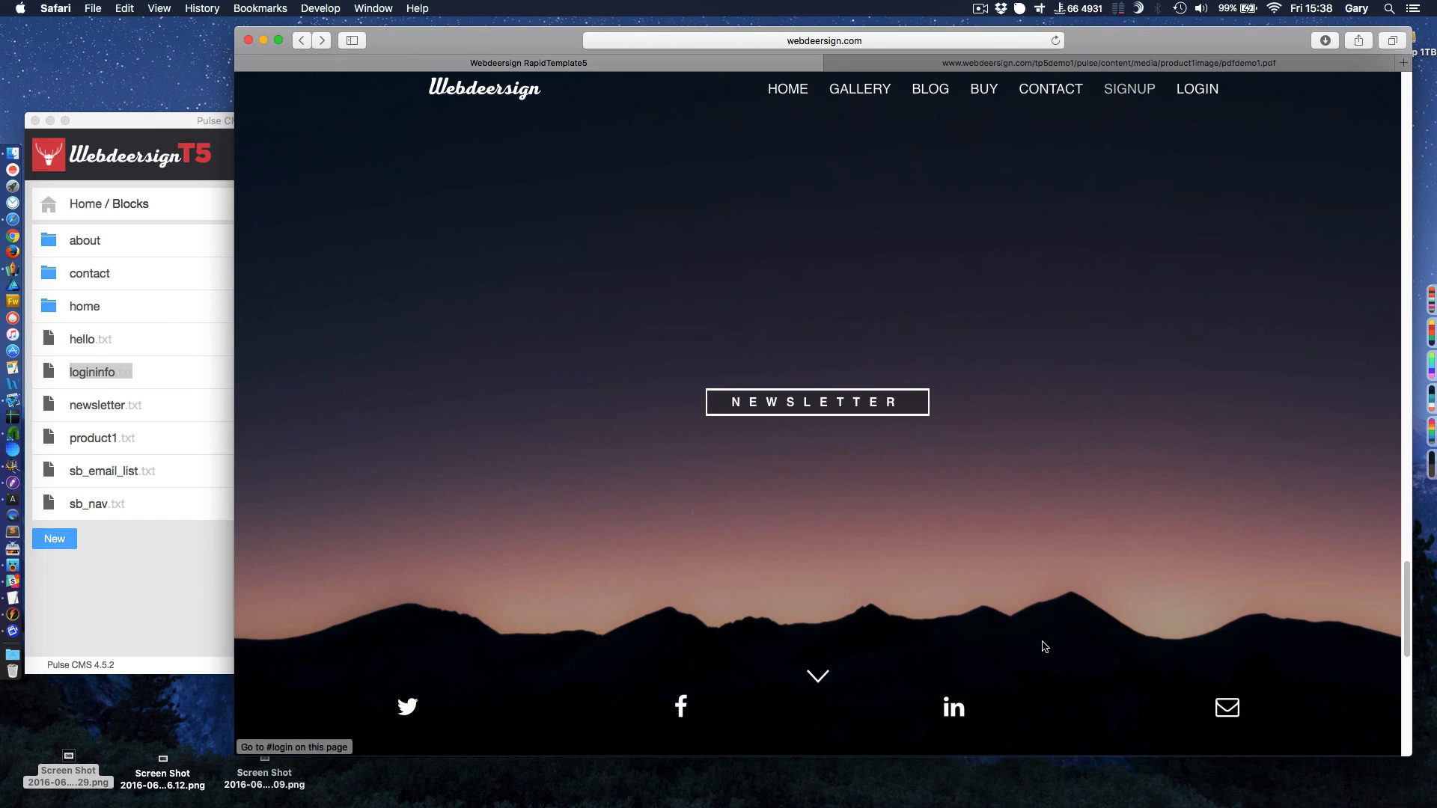
{"action": "left_click", "coordinate": [1198, 90]}
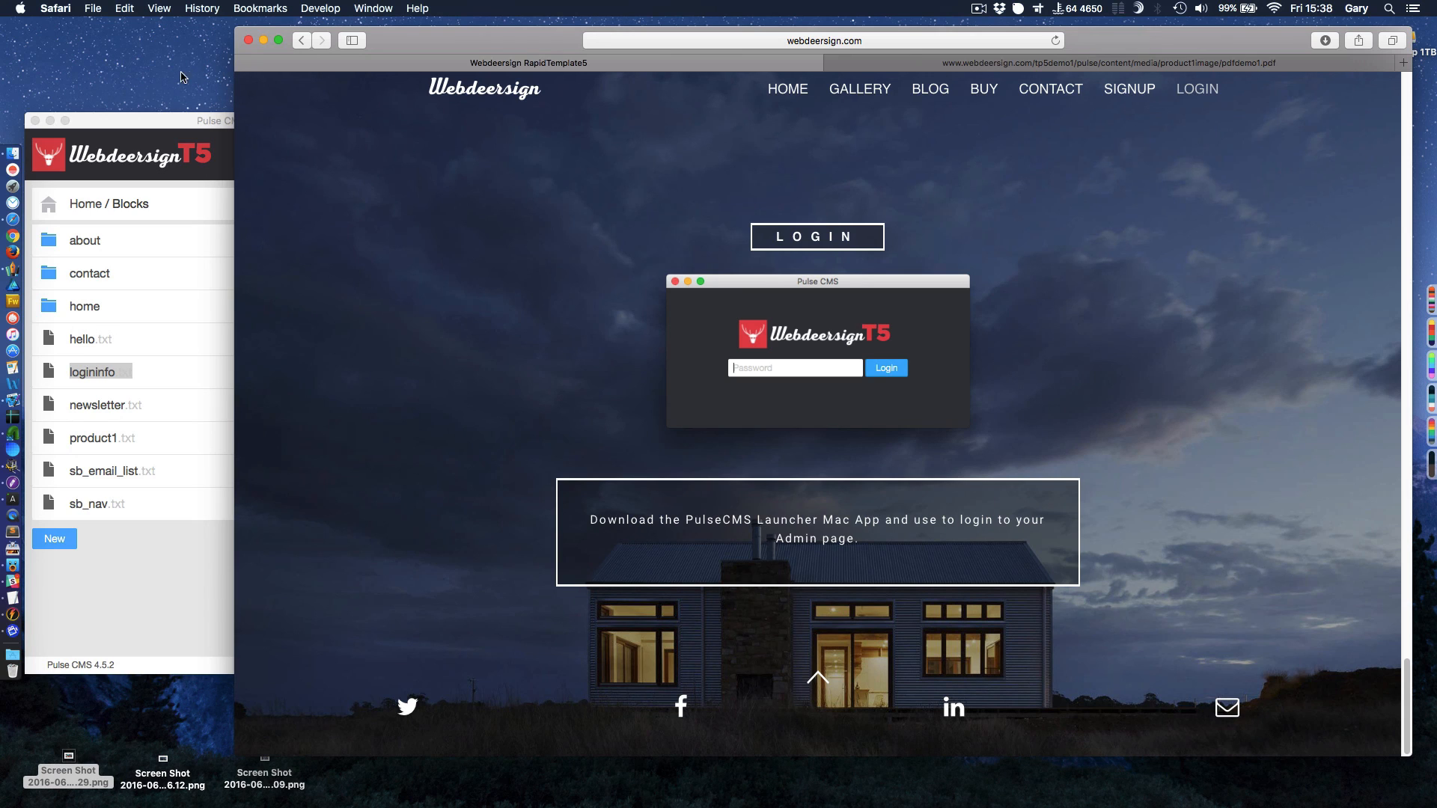
{"action": "left_click", "coordinate": [145, 128]}
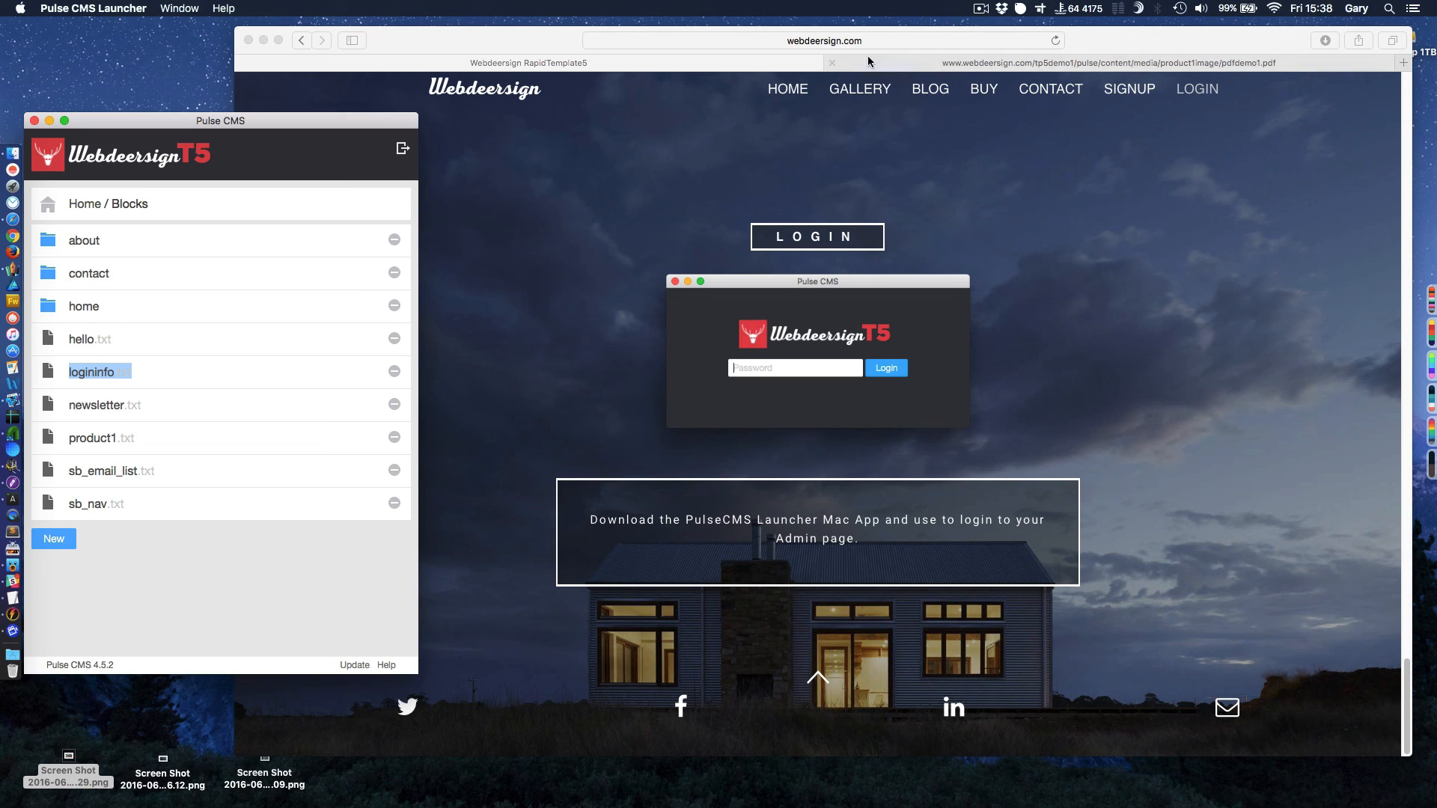
Switch to Safari and open Gallery 2 from the website's Gallery section.
{"action": "left_click", "coordinate": [866, 109]}
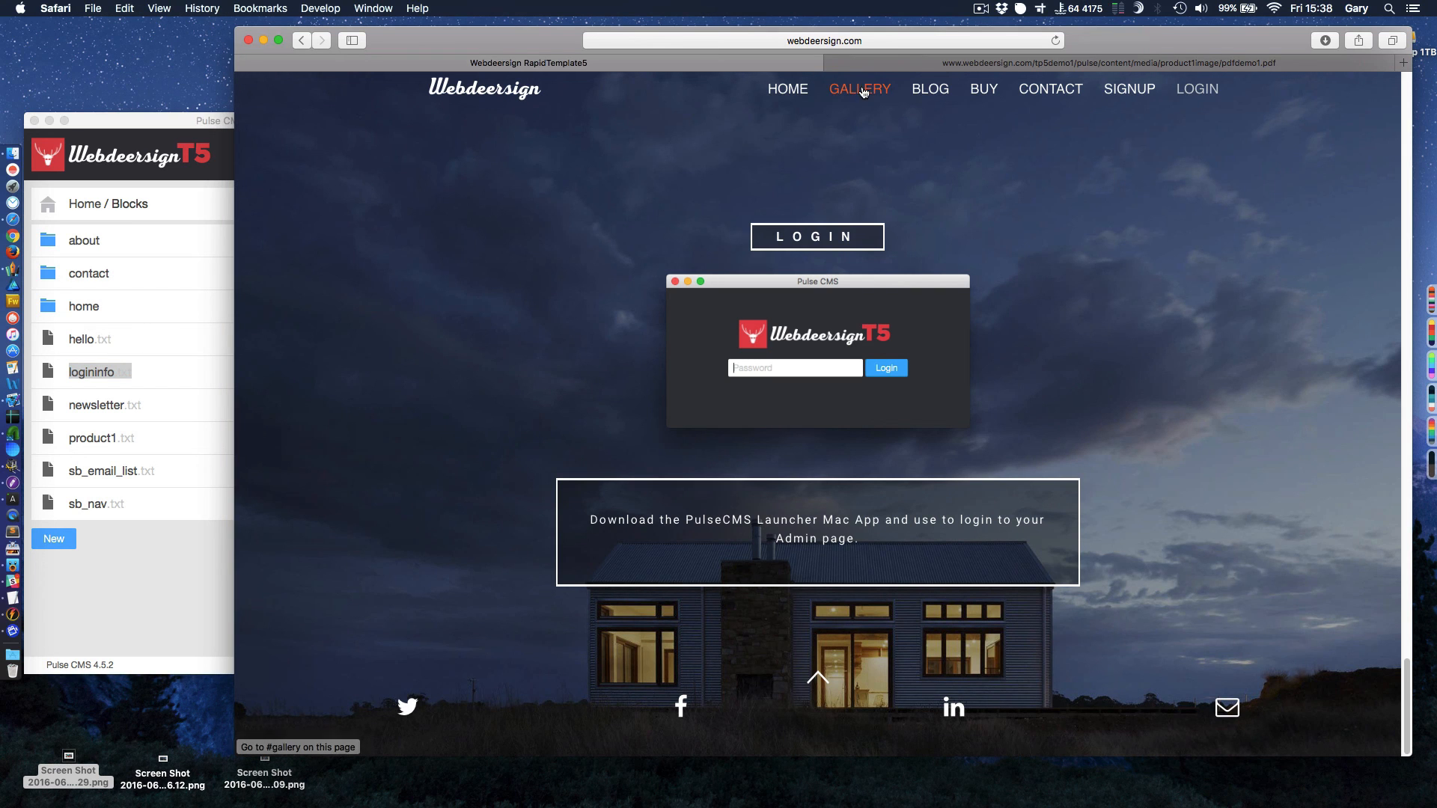
{"action": "left_click", "coordinate": [863, 91]}
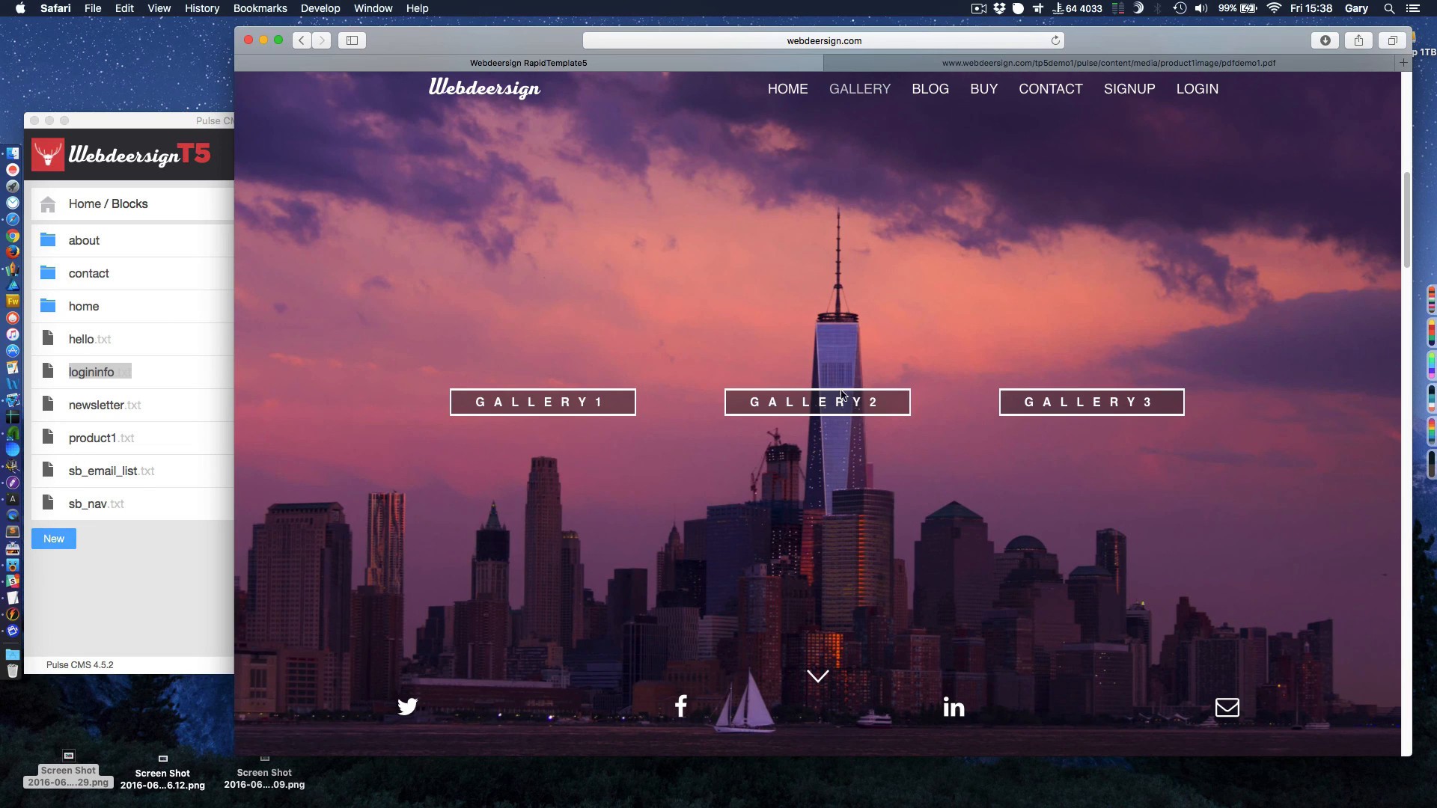
{"action": "left_click", "coordinate": [842, 401]}
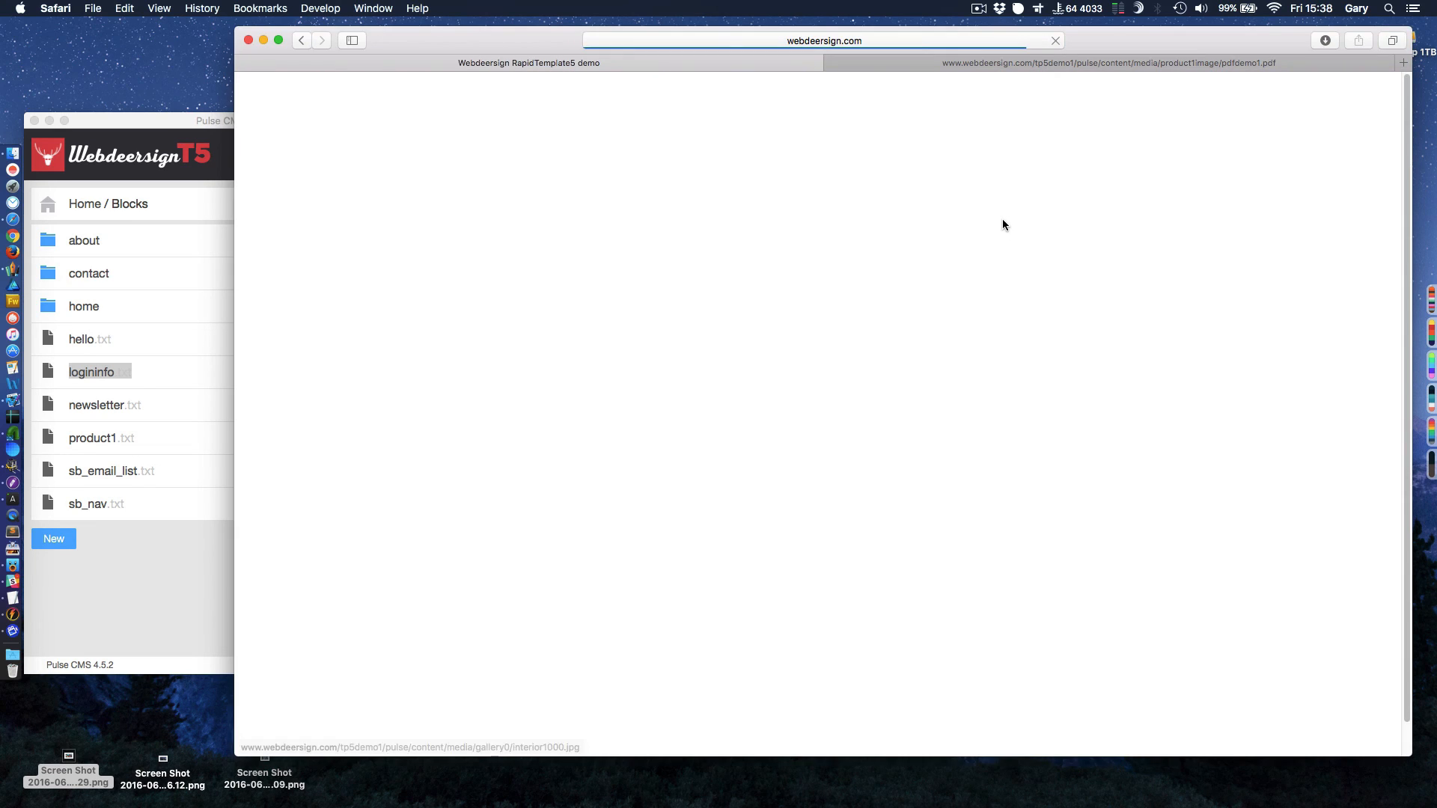